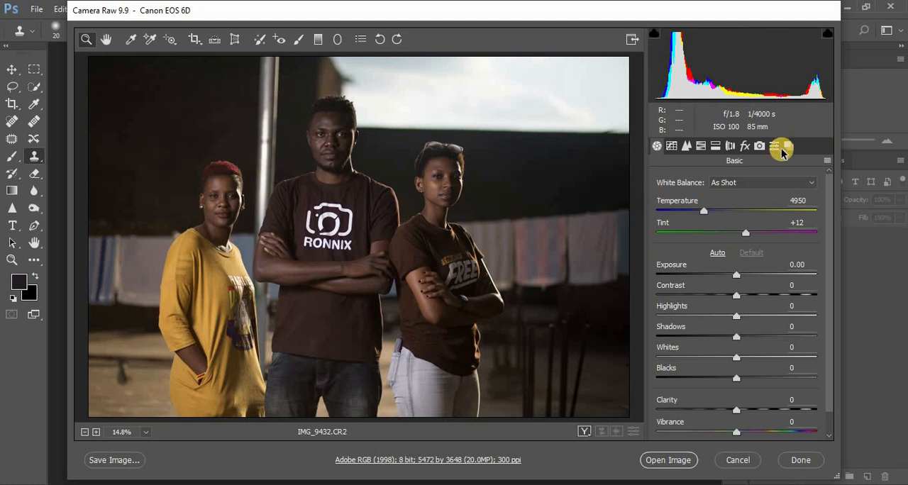
# Set the camera profile in Camera Calibration to Camera Landscape
pyautogui.click(760, 145)
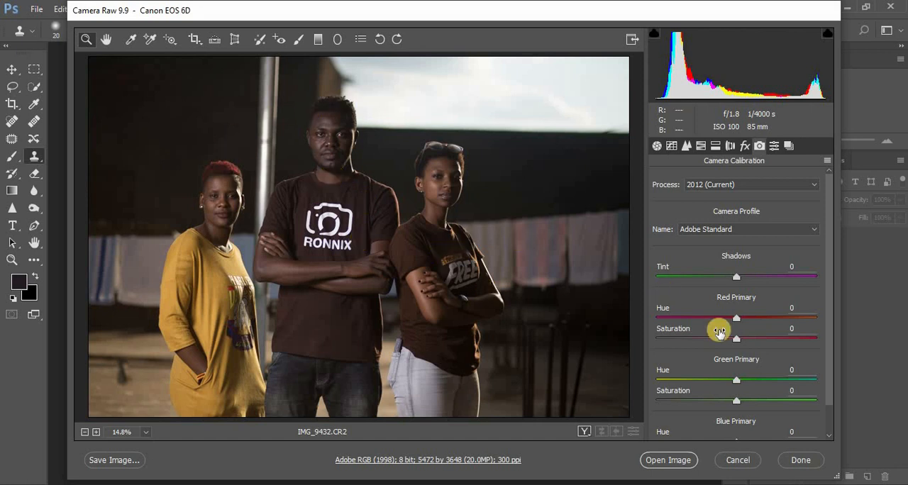
pyautogui.click(721, 230)
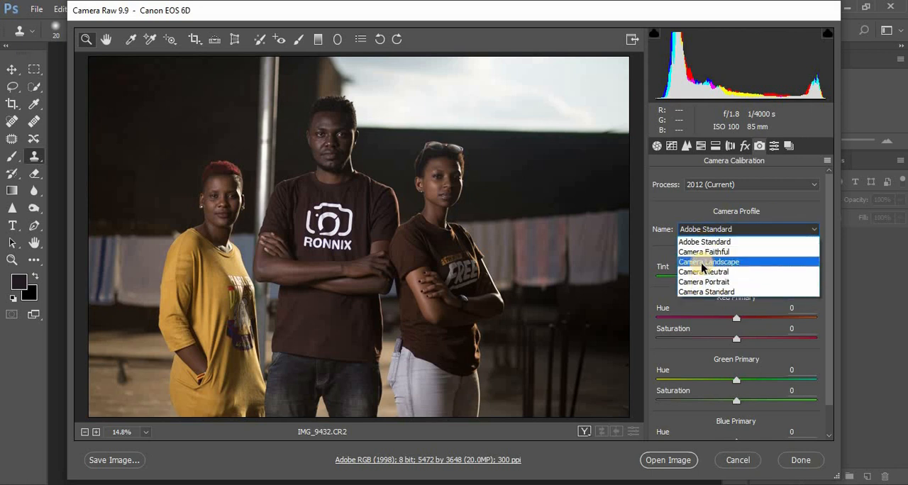
pyautogui.click(702, 262)
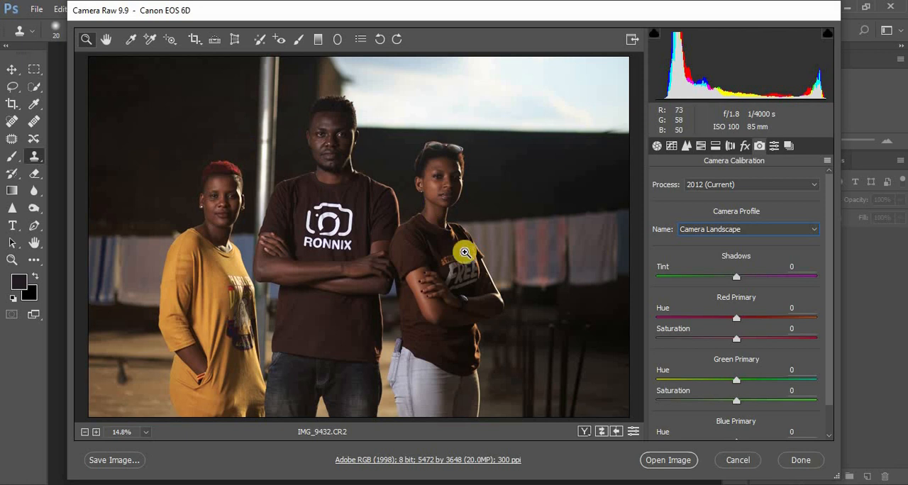
# Lower the Basic tones of the photo: Highlights to -62, Whites to -39 and Blacks to -19
pyautogui.click(656, 147)
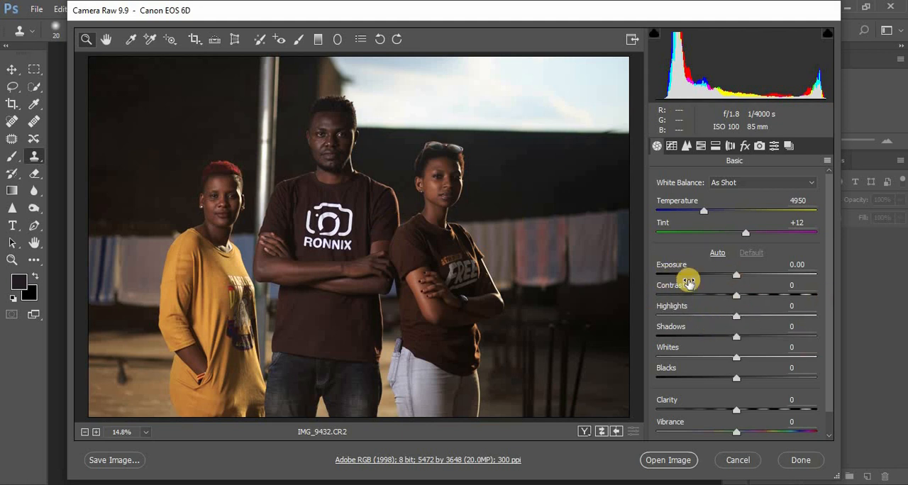
pyautogui.moveTo(713, 319); pyautogui.dragTo(687, 319)
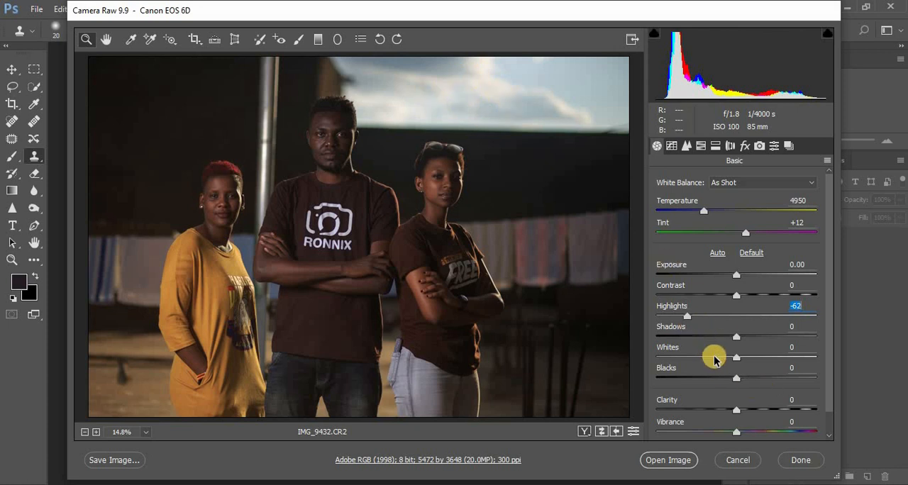
pyautogui.moveTo(712, 362); pyautogui.dragTo(706, 362)
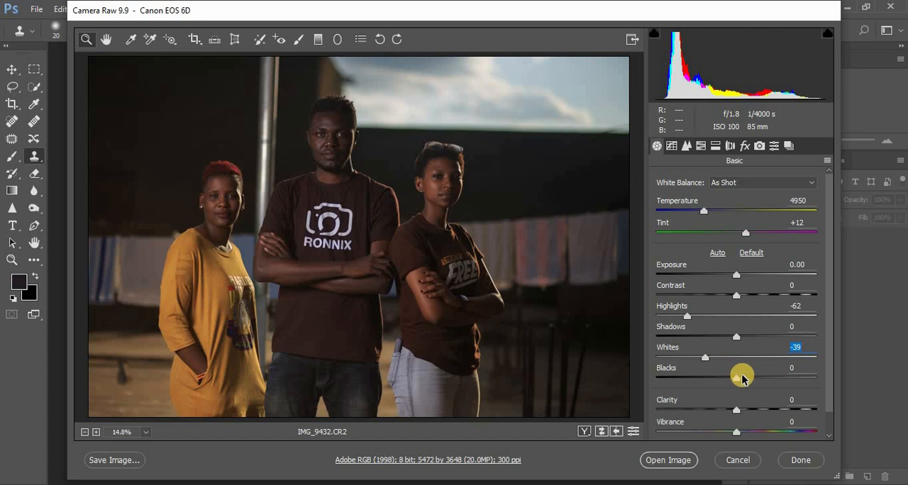
pyautogui.moveTo(730, 381); pyautogui.dragTo(721, 381)
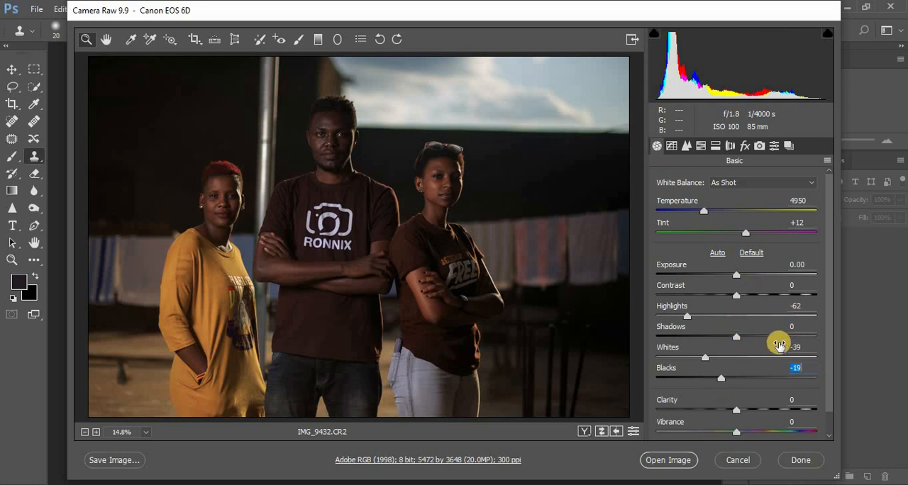
# Brighten the photo's Basic tones with Shadows at +33, Exposure at +0.45 and Contrast at +5
pyautogui.moveTo(744, 339); pyautogui.dragTo(764, 340)
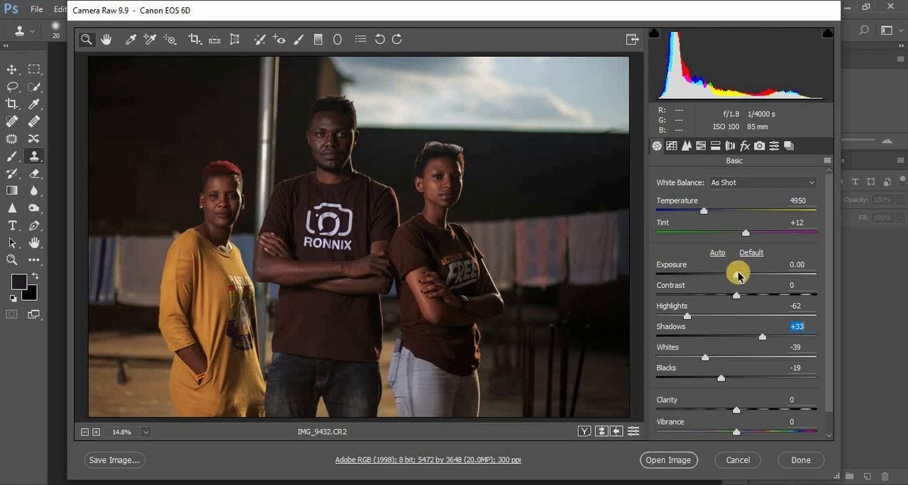
pyautogui.moveTo(739, 275); pyautogui.dragTo(745, 278)
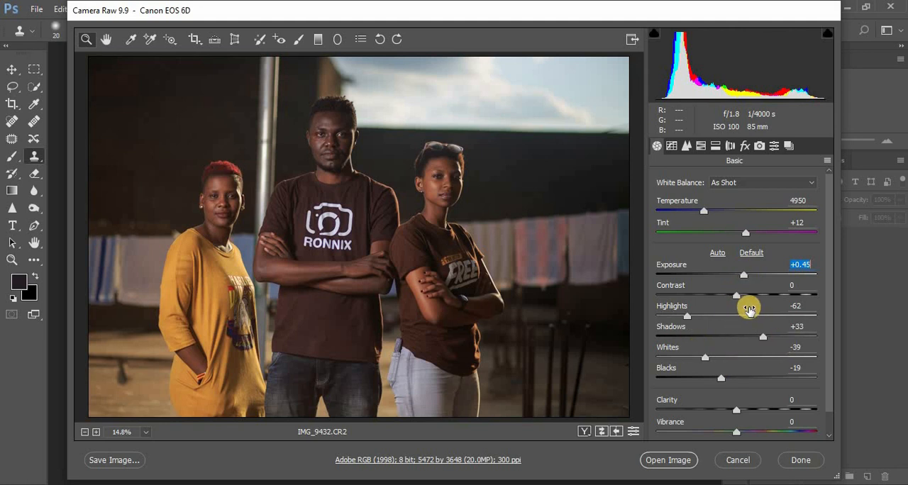
pyautogui.moveTo(737, 297); pyautogui.dragTo(742, 299)
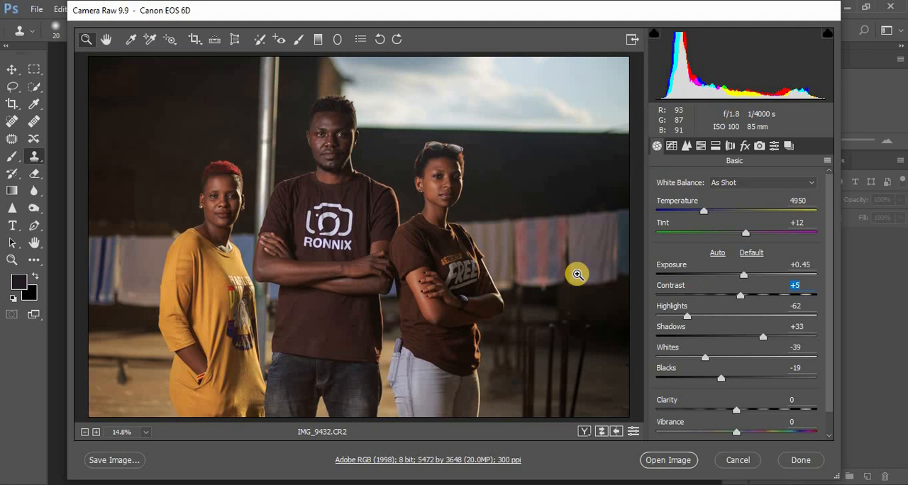
# Compare the photo repeatedly with and without the Basic tone adjustments
pyautogui.click(636, 431)
pyautogui.click(636, 431)
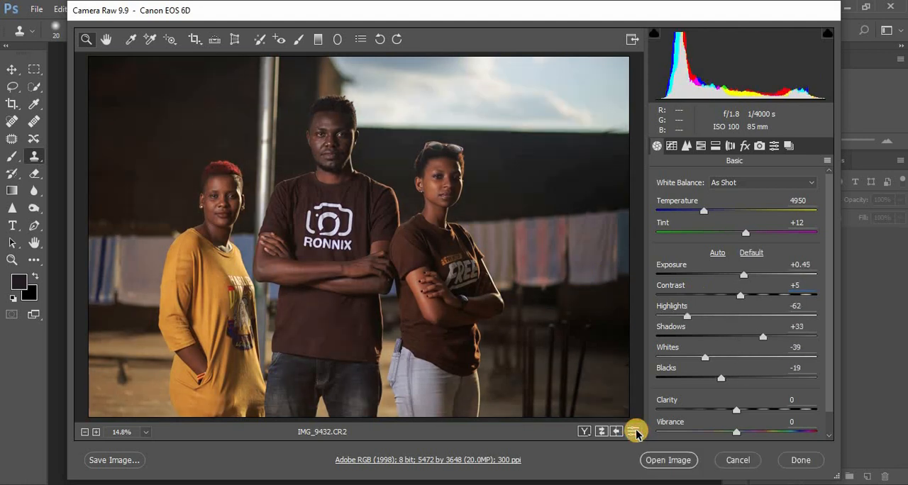
pyautogui.click(636, 431)
pyautogui.click(635, 431)
pyautogui.click(636, 431)
pyautogui.click(635, 431)
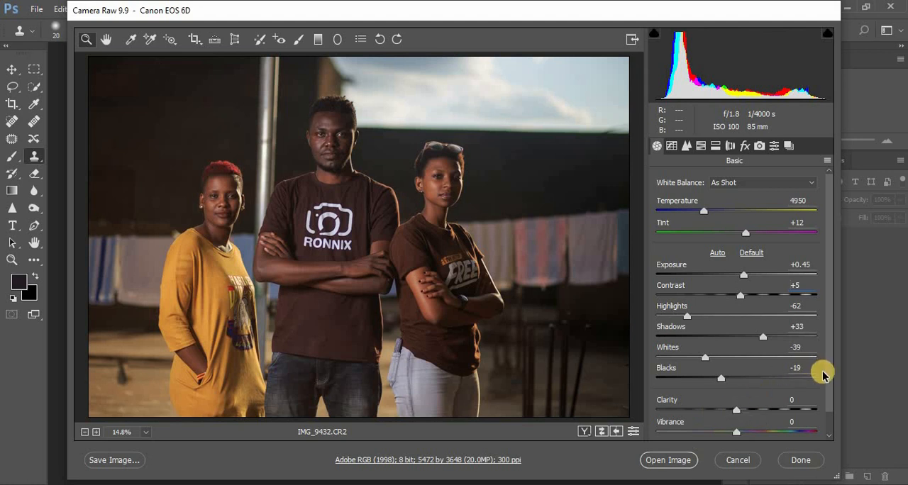
# Set Clarity to +6 and Vibrance to +8 in the Basic adjustments
pyautogui.moveTo(830, 383); pyautogui.dragTo(825, 391)
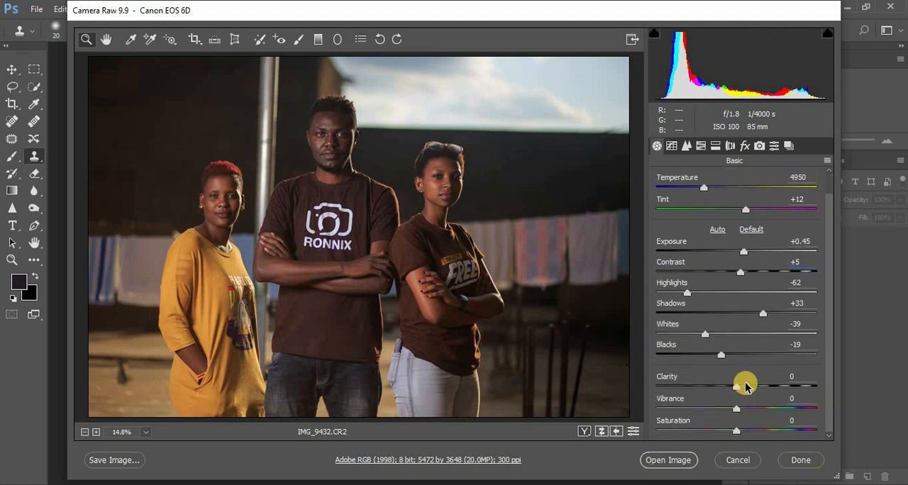
pyautogui.moveTo(737, 389); pyautogui.dragTo(741, 390)
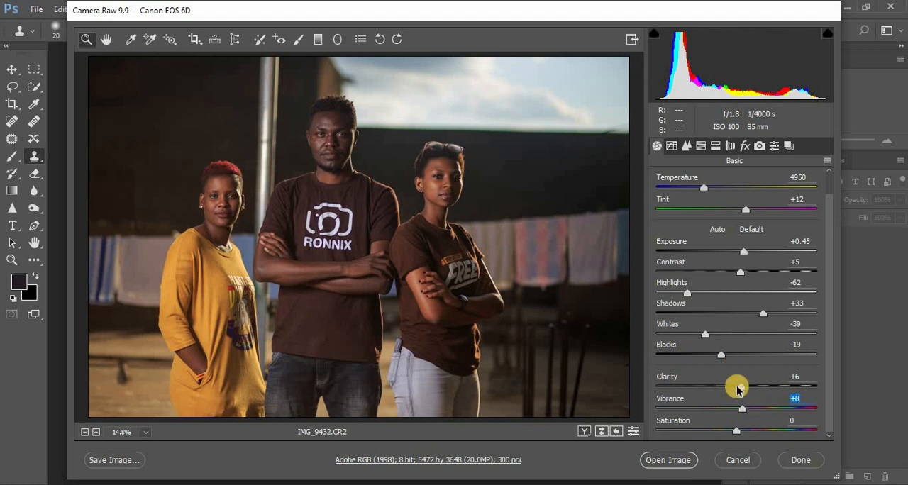
# Set the sharpening Masking to 68 using the mask preview
pyautogui.click(686, 145)
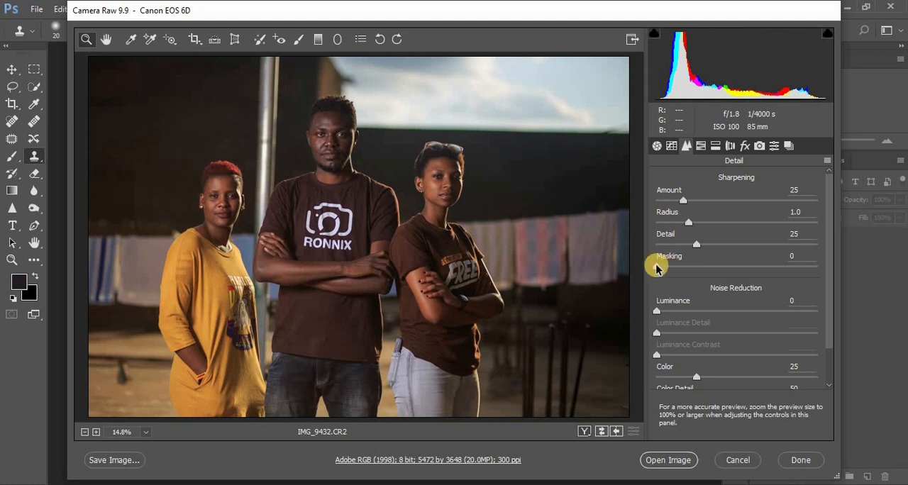
pyautogui.press('alt')
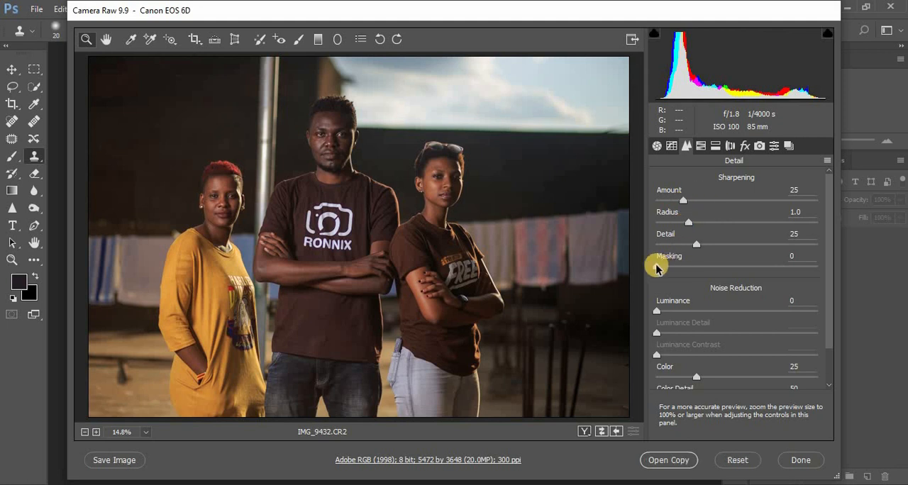
pyautogui.moveTo(656, 266); pyautogui.dragTo(584, 272)
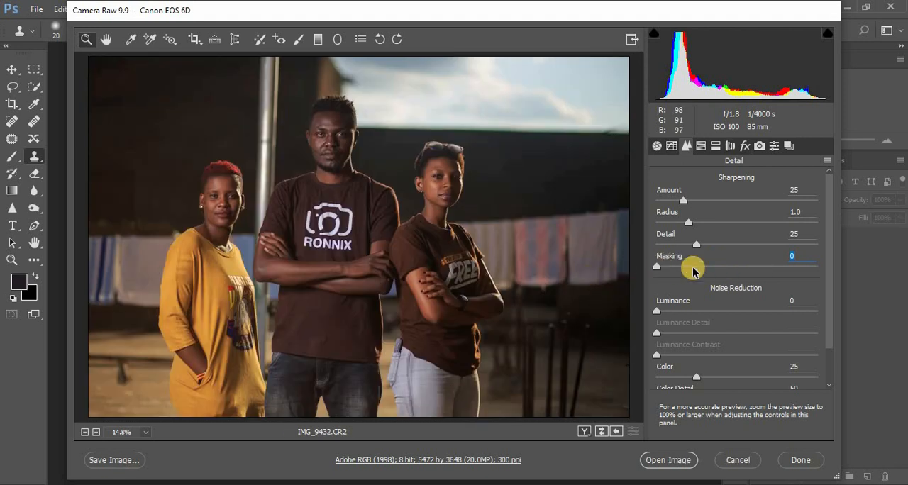
pyautogui.press('alt')
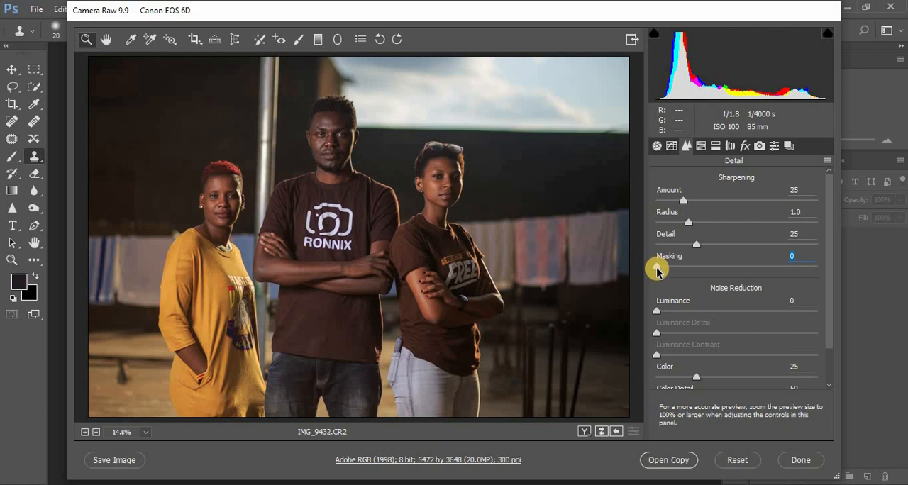
pyautogui.moveTo(656, 268); pyautogui.dragTo(765, 273)
# Raise the sharpening Amount to 89 using the grayscale preview
pyautogui.click(684, 202)
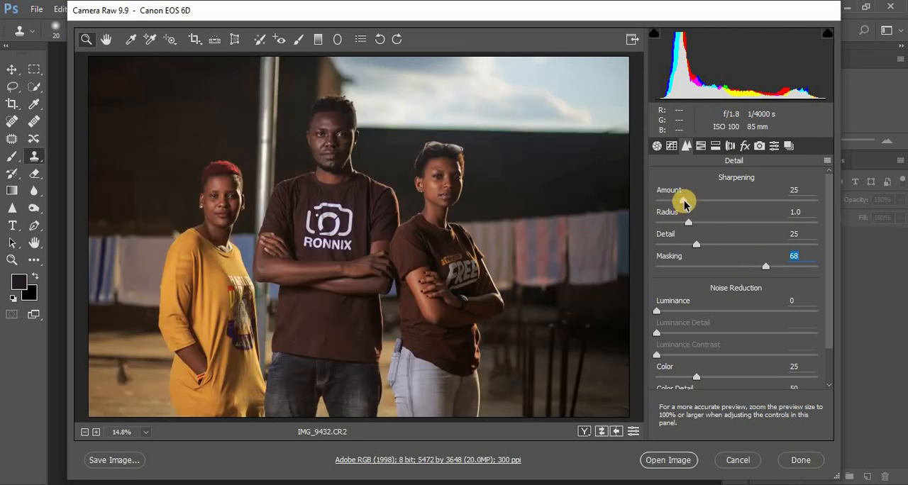
pyautogui.press('alt')
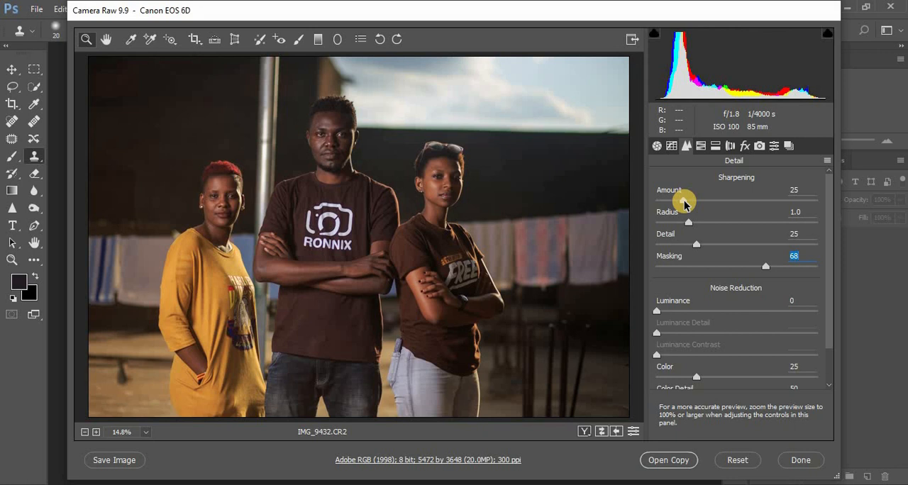
pyautogui.moveTo(685, 202); pyautogui.dragTo(752, 200)
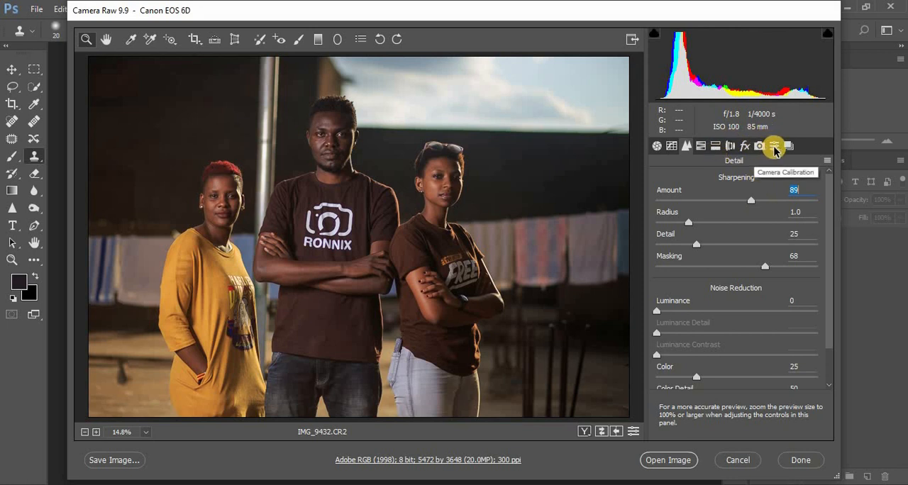
# In the HSL adjustments, set Saturation to +20 for Blues and +23 for Aquas, and Luminance to -61 for Blues and -40 for Aquas
pyautogui.click(702, 146)
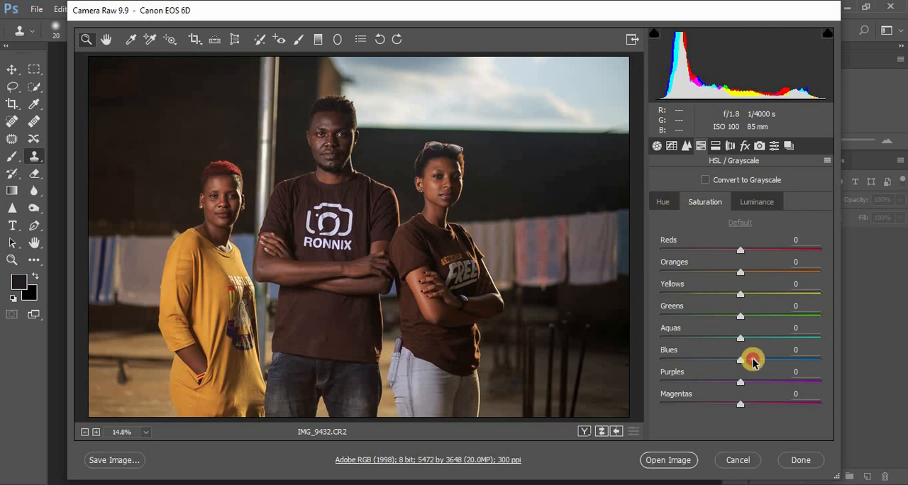
pyautogui.moveTo(753, 362); pyautogui.dragTo(759, 339)
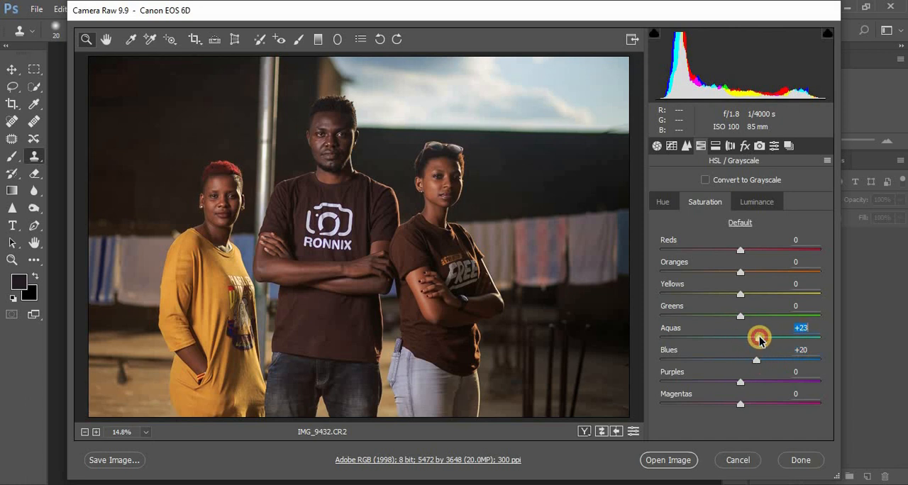
pyautogui.click(748, 204)
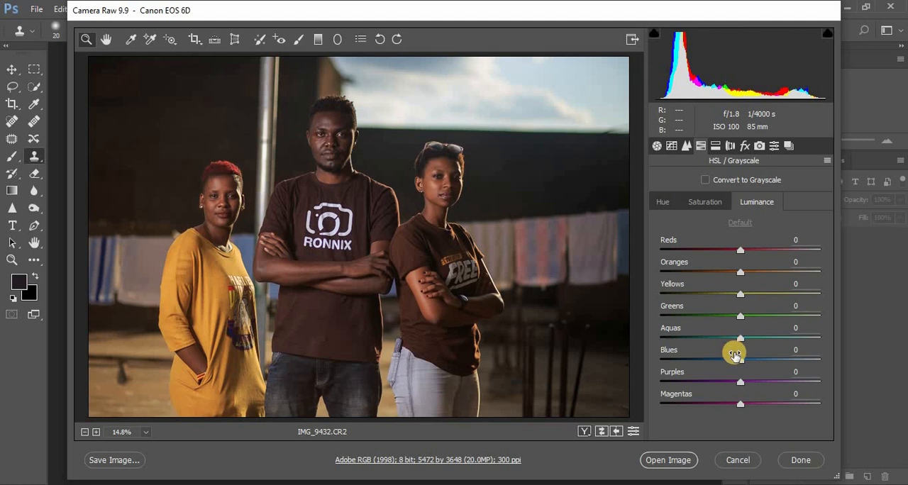
pyautogui.moveTo(730, 359); pyautogui.dragTo(690, 359)
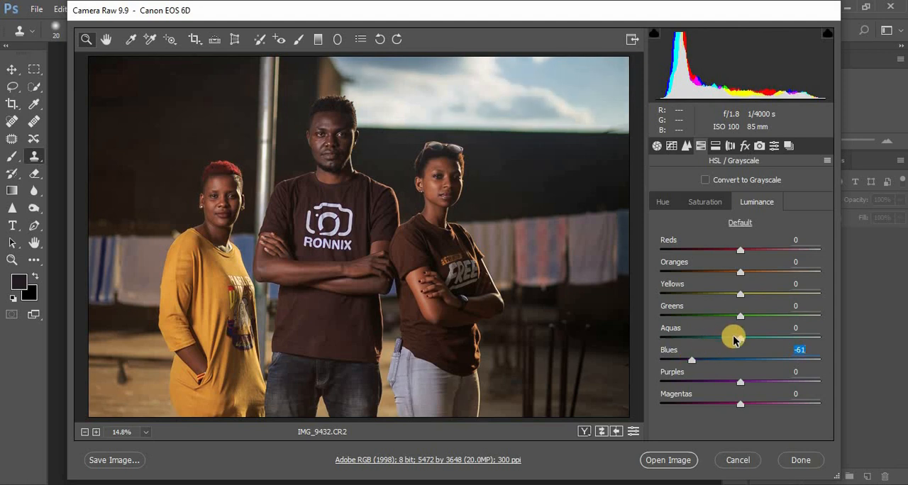
pyautogui.moveTo(733, 338); pyautogui.dragTo(708, 337)
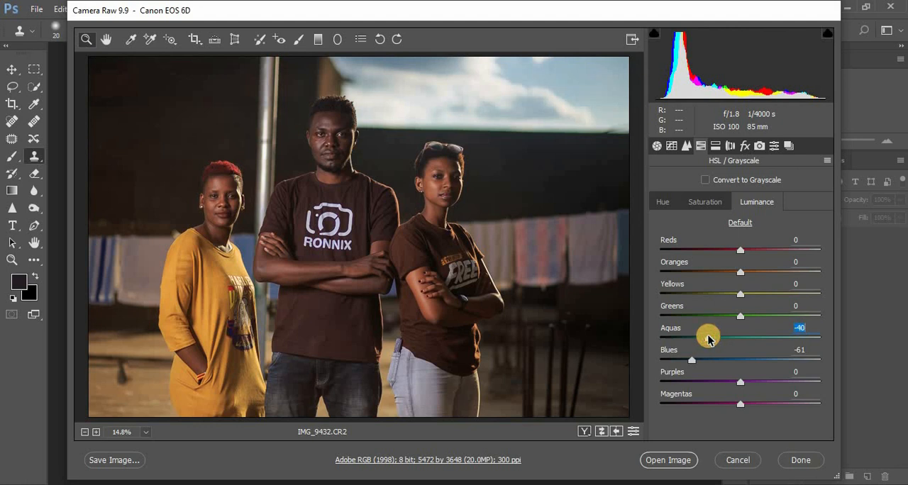
# Shift the sky color in the HSL Hue adjustments by setting Aquas to -40 and Blues to -49
pyautogui.click(666, 203)
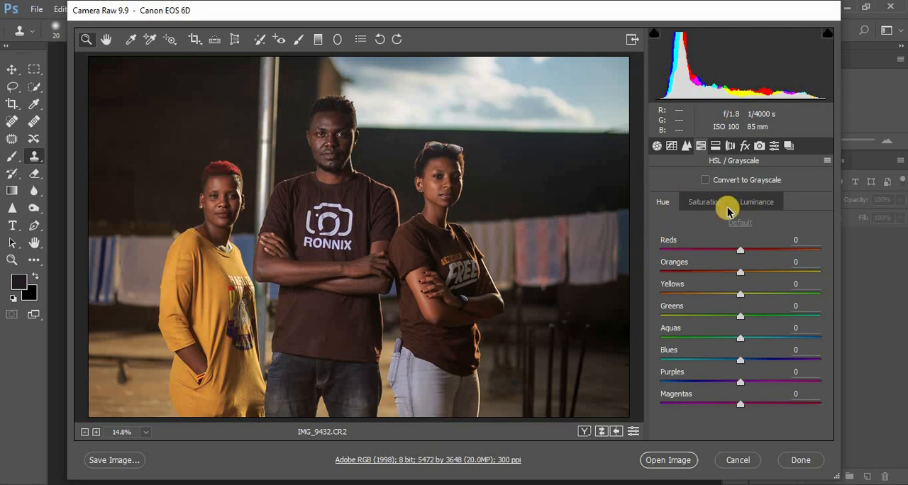
pyautogui.moveTo(738, 359); pyautogui.dragTo(707, 358)
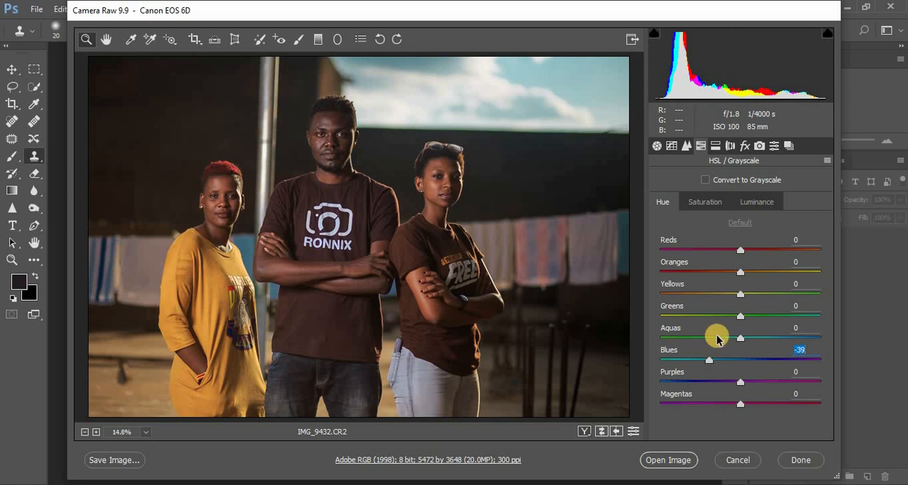
pyautogui.moveTo(737, 337); pyautogui.dragTo(655, 334)
pyautogui.click(705, 338)
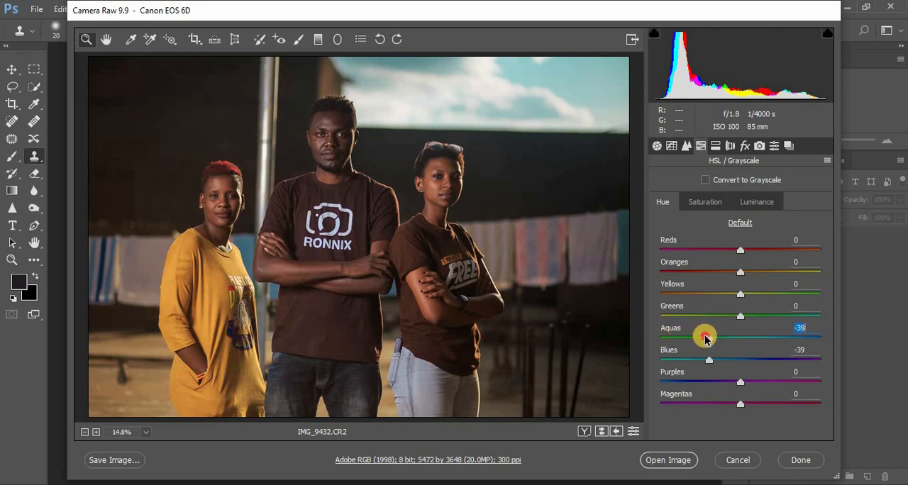
pyautogui.click(701, 360)
pyautogui.moveTo(701, 363); pyautogui.dragTo(699, 363)
# Compare the photo repeatedly with and without the HSL adjustments, checking the sky
pyautogui.click(632, 431)
pyautogui.click(632, 432)
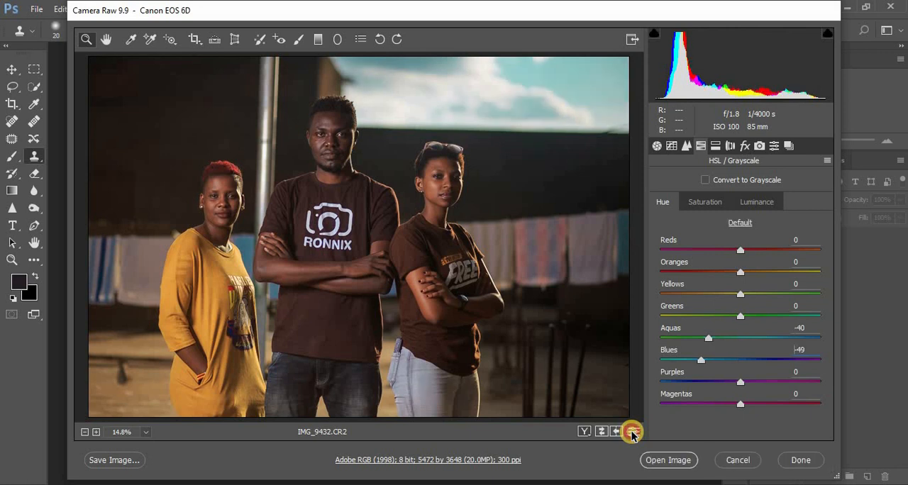
pyautogui.click(632, 431)
pyautogui.click(631, 431)
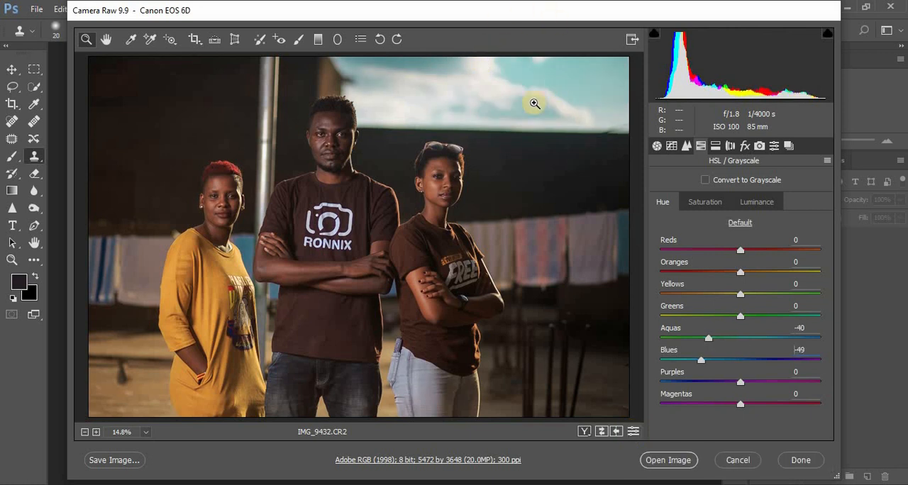
pyautogui.click(635, 430)
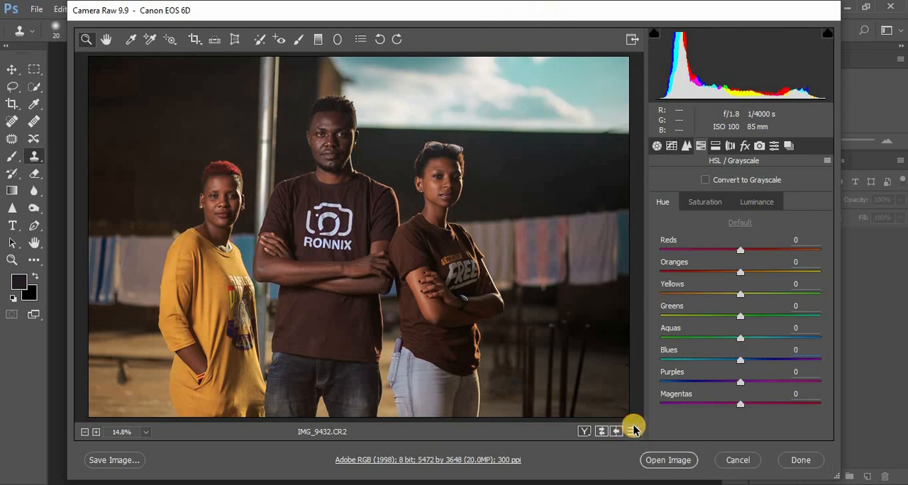
pyautogui.click(635, 430)
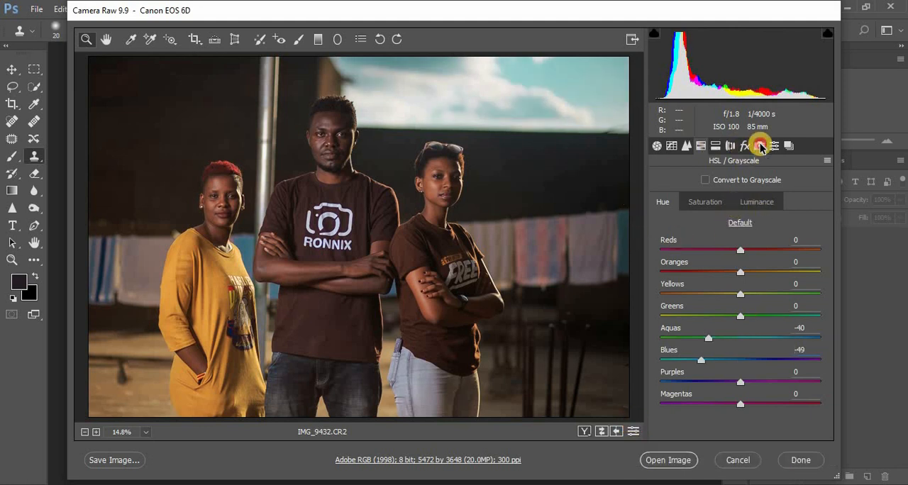
# Set the Blue Primary Hue in Camera Calibration to -12
pyautogui.click(758, 146)
pyautogui.moveTo(825, 332); pyautogui.dragTo(827, 340)
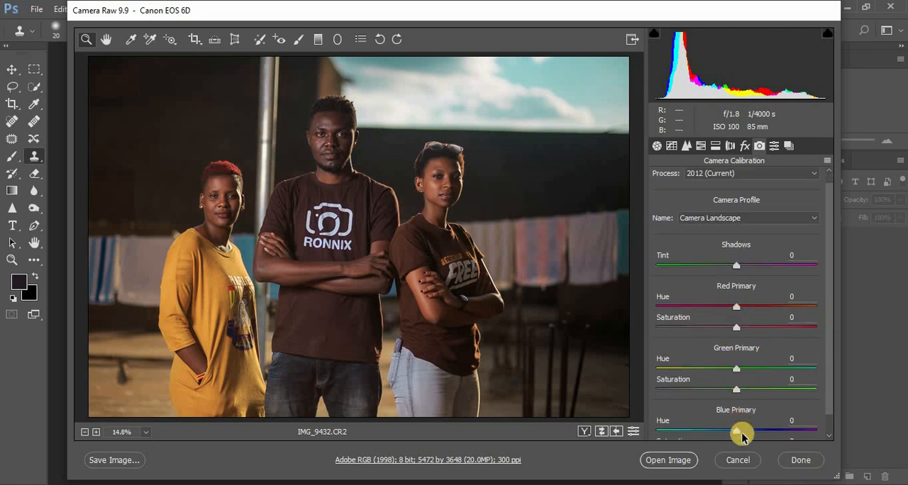
pyautogui.moveTo(736, 430); pyautogui.dragTo(713, 432)
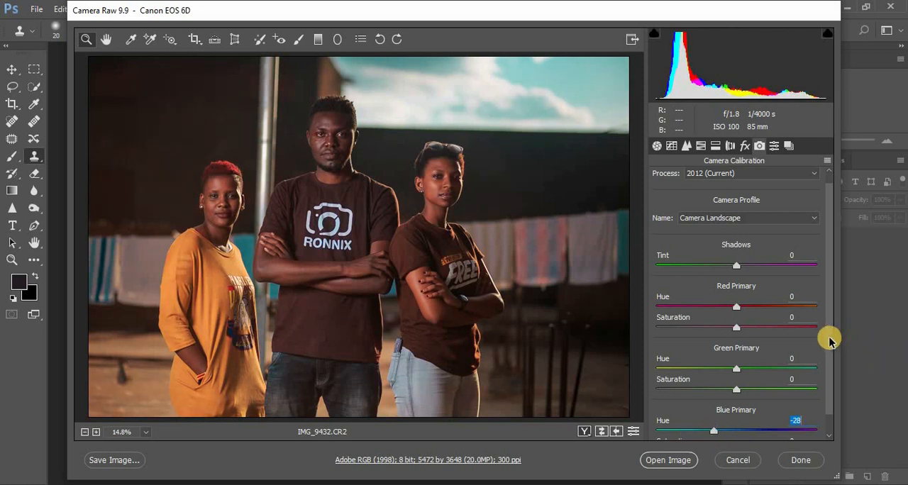
pyautogui.moveTo(829, 340); pyautogui.dragTo(829, 354)
pyautogui.moveTo(717, 412); pyautogui.dragTo(731, 417)
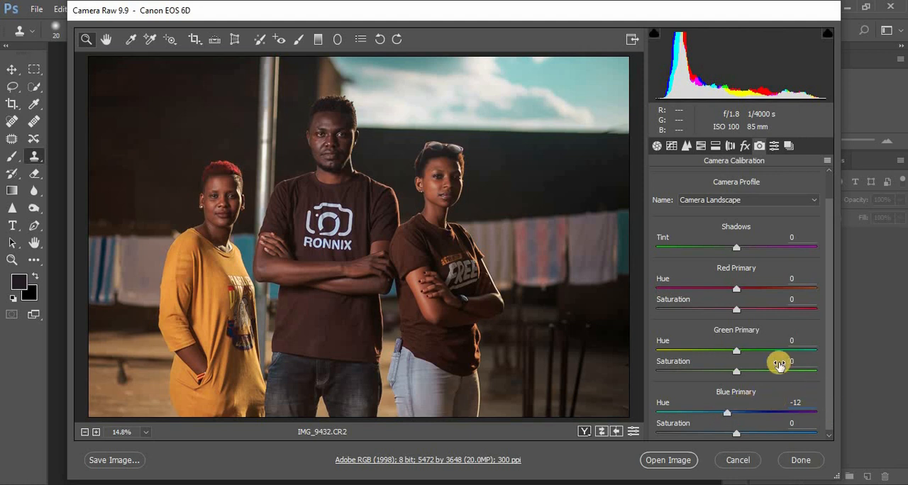
# In Camera Calibration, set the Green Primary Hue to -6 and the Red Primary Hue to +2
pyautogui.moveTo(736, 355)
pyautogui.mouseDown()
pyautogui.moveTo(730, 348)
pyautogui.moveTo(653, 357)
pyautogui.moveTo(809, 351)
pyautogui.moveTo(833, 359)
pyautogui.moveTo(558, 373)
pyautogui.moveTo(798, 366)
pyautogui.moveTo(732, 362)
pyautogui.mouseUp()
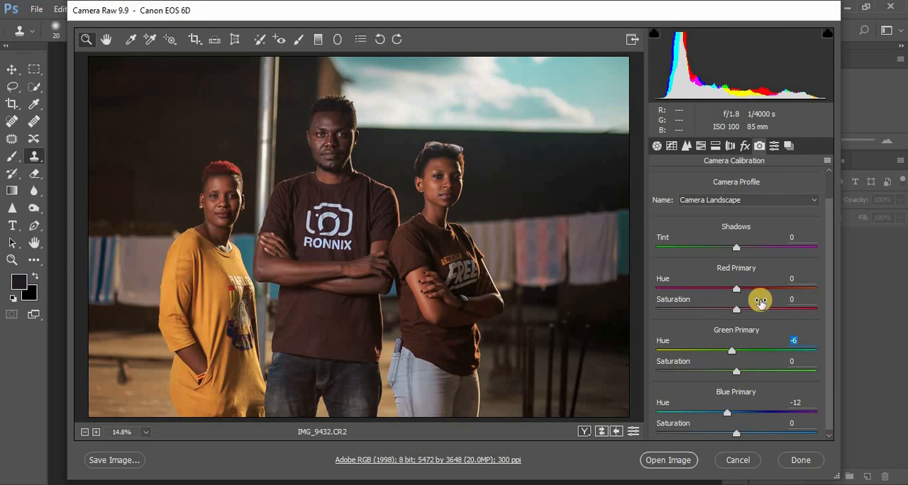
pyautogui.moveTo(737, 291); pyautogui.dragTo(611, 310)
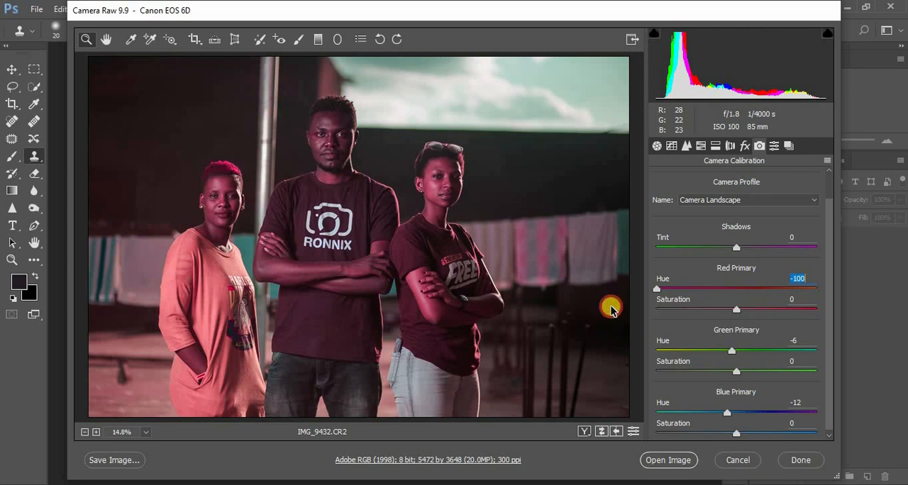
pyautogui.moveTo(612, 310); pyautogui.dragTo(857, 310)
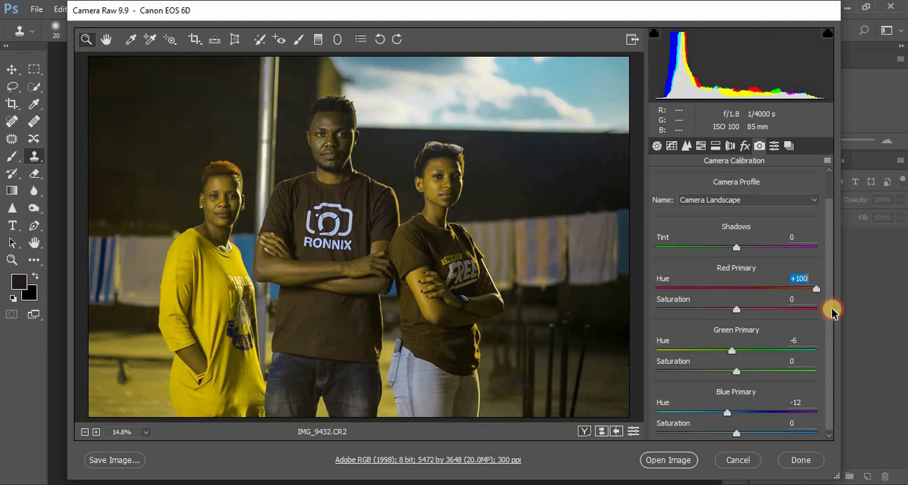
pyautogui.write('0')
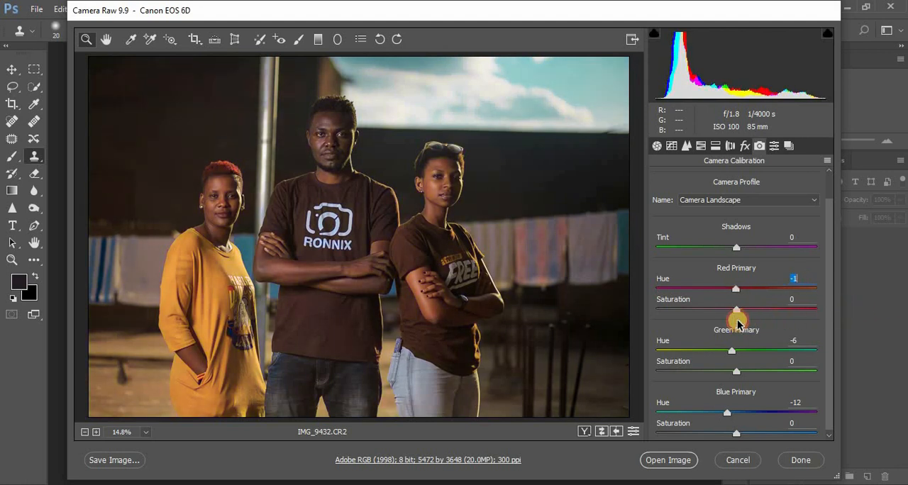
pyautogui.press('Down')
pyautogui.press('Down')
pyautogui.press('Down')
pyautogui.press('Up')
pyautogui.press('Up')
pyautogui.press('Up')
pyautogui.press('Up')
pyautogui.press('Up')
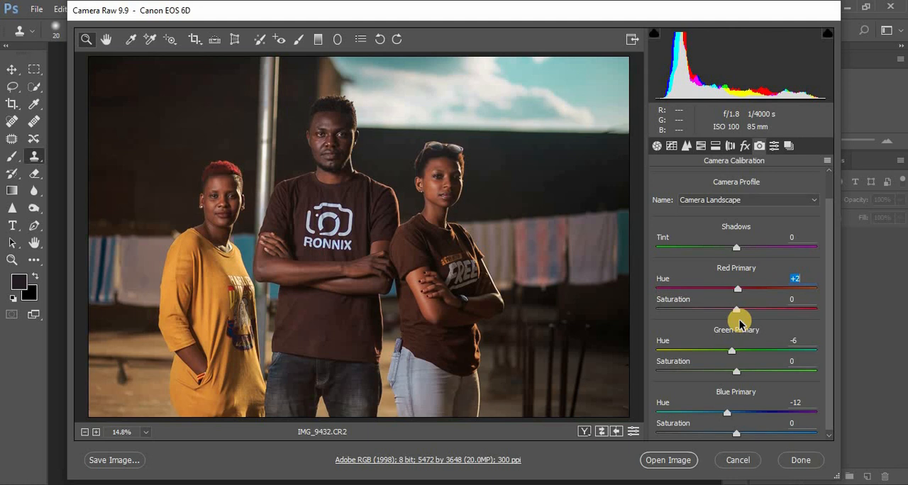
# Open the graded photo as a normal image in Photoshop and inspect the three people up close
pyautogui.click(680, 460)
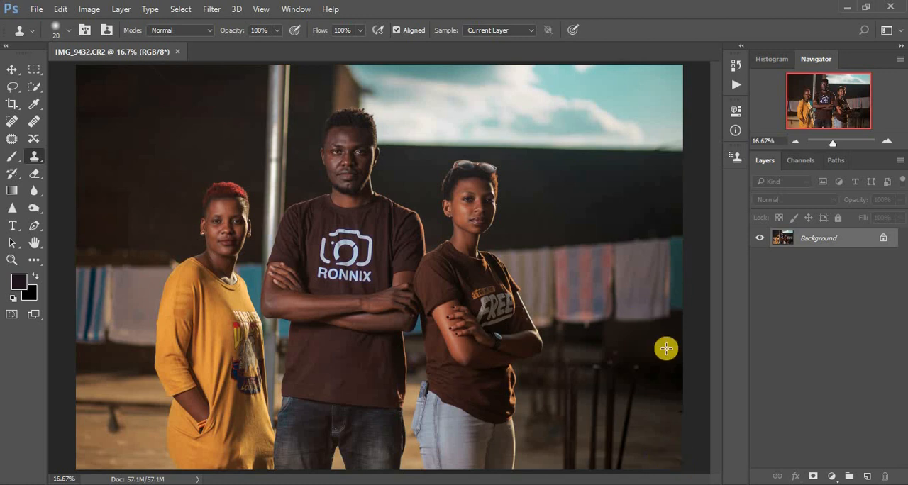
pyautogui.scroll(2, 401, 333)
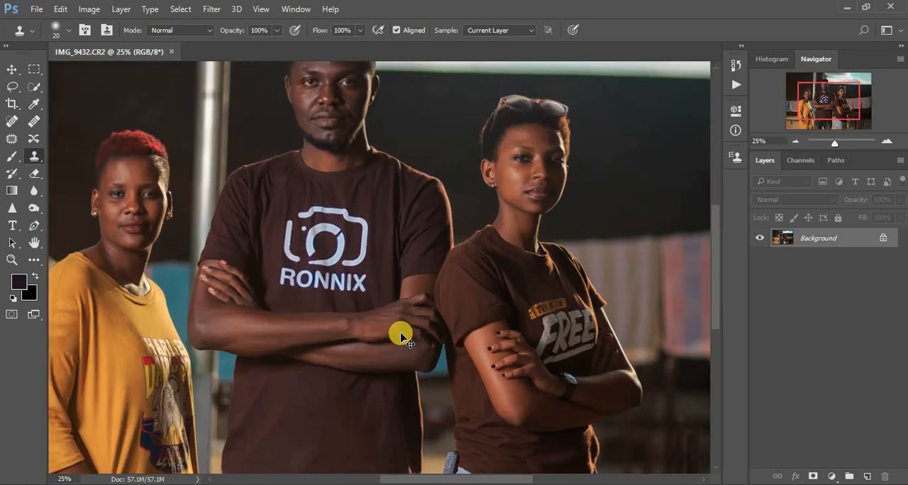
pyautogui.scroll(-2, 400, 335)
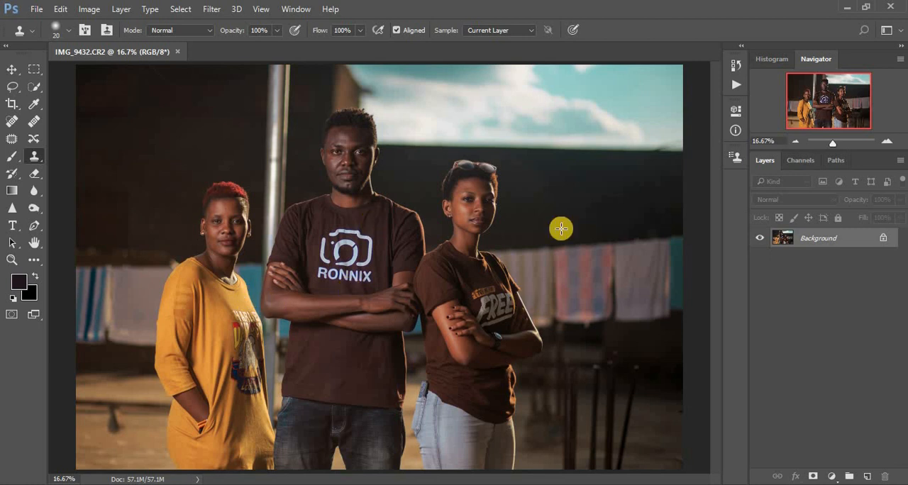
# Duplicate the Background layer and run the Frequency Separation action on the copy, continuing to its Gaussian Blur setting
pyautogui.click(735, 66)
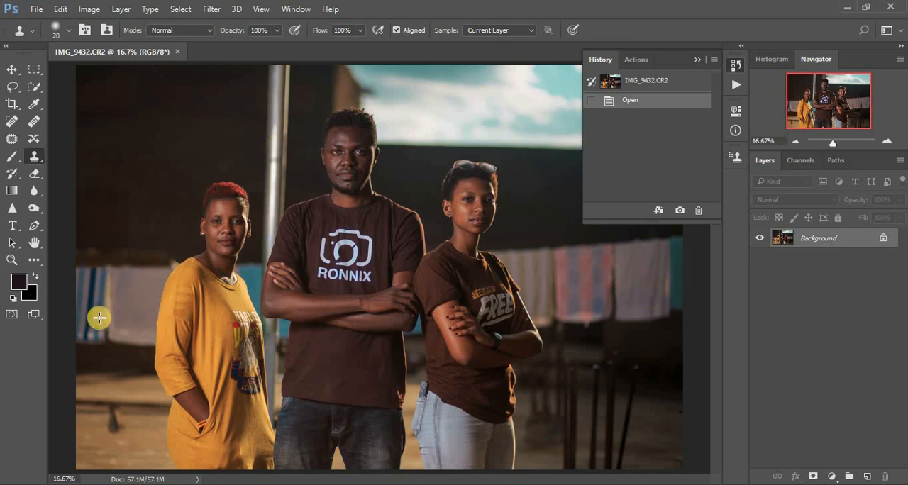
pyautogui.click(634, 61)
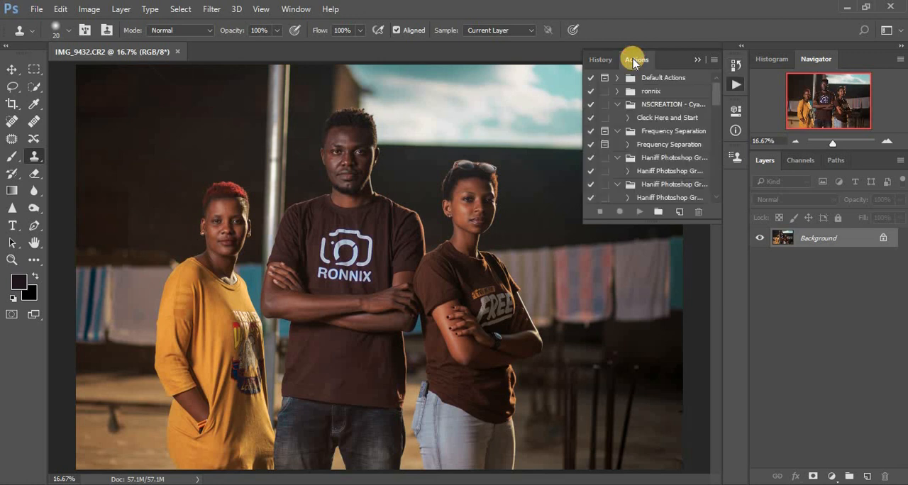
pyautogui.click(659, 145)
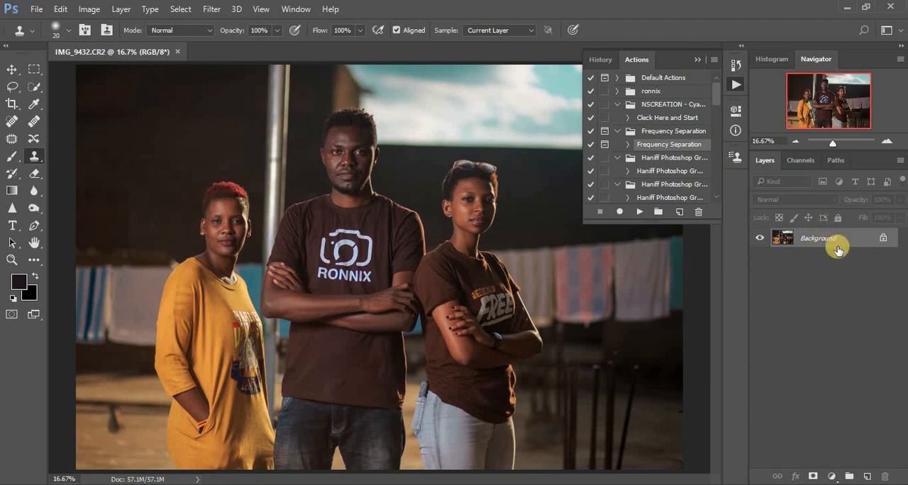
pyautogui.hotkey('ctrl', 'j')
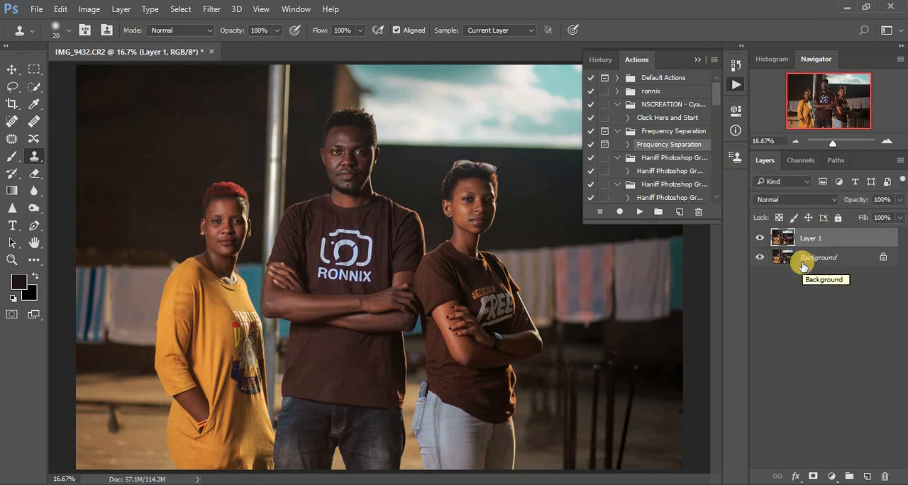
pyautogui.click(640, 211)
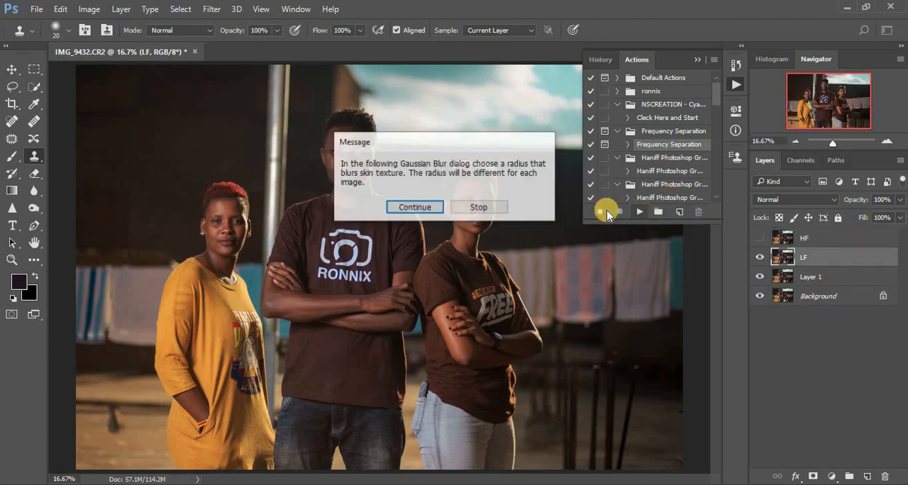
pyautogui.click(432, 208)
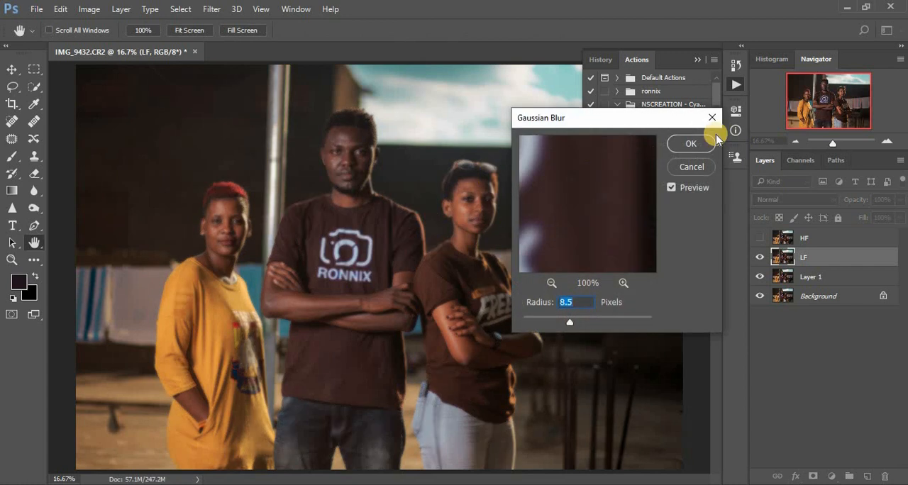
# Check the blur preview on the middle man's face, set the Gaussian Blur radius to 8.0 pixels and finish the Frequency Separation action
pyautogui.click(550, 284)
pyautogui.click(550, 285)
pyautogui.click(550, 284)
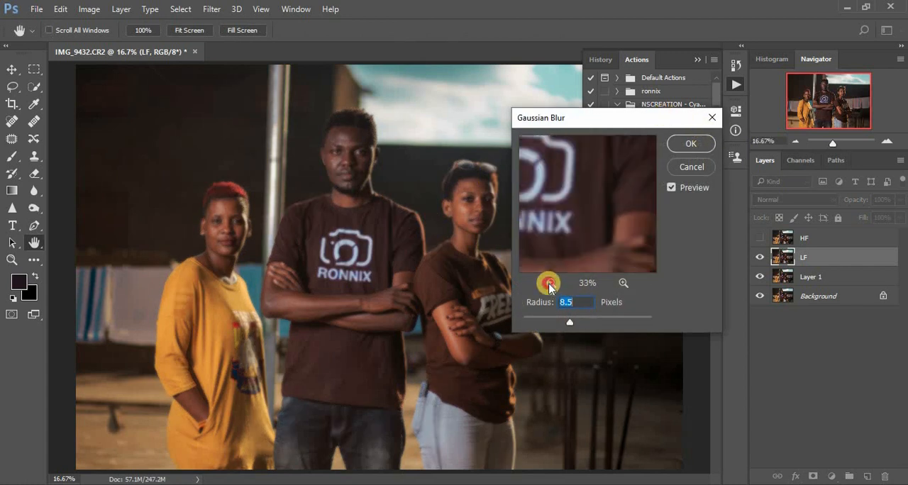
pyautogui.click(549, 284)
pyautogui.click(550, 284)
pyautogui.moveTo(591, 188); pyautogui.dragTo(603, 289)
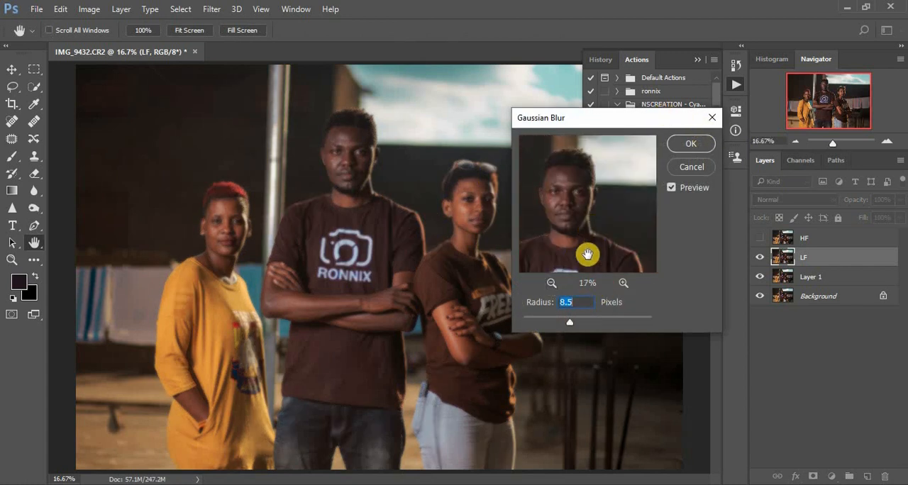
pyautogui.moveTo(567, 323); pyautogui.dragTo(568, 324)
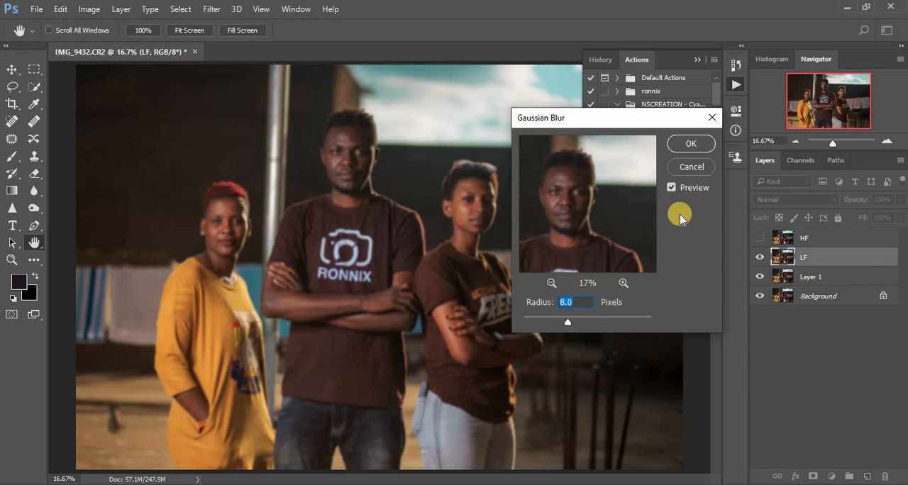
pyautogui.click(687, 145)
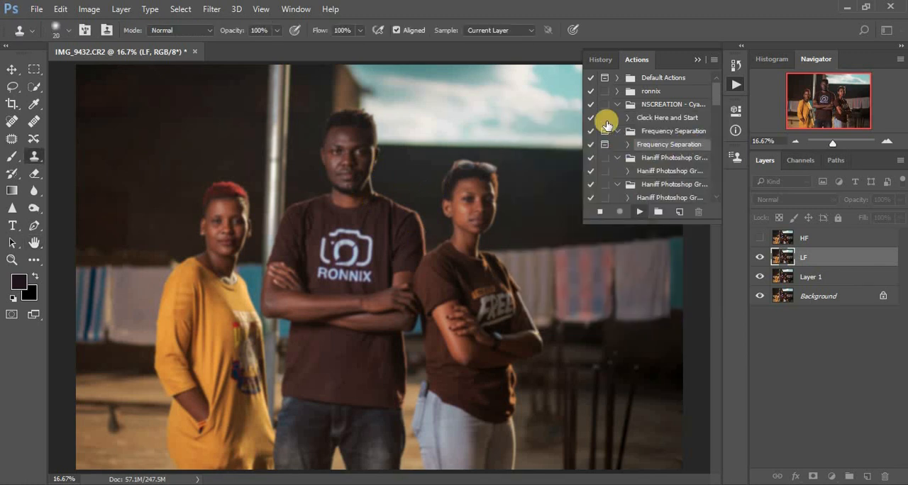
pyautogui.click(433, 219)
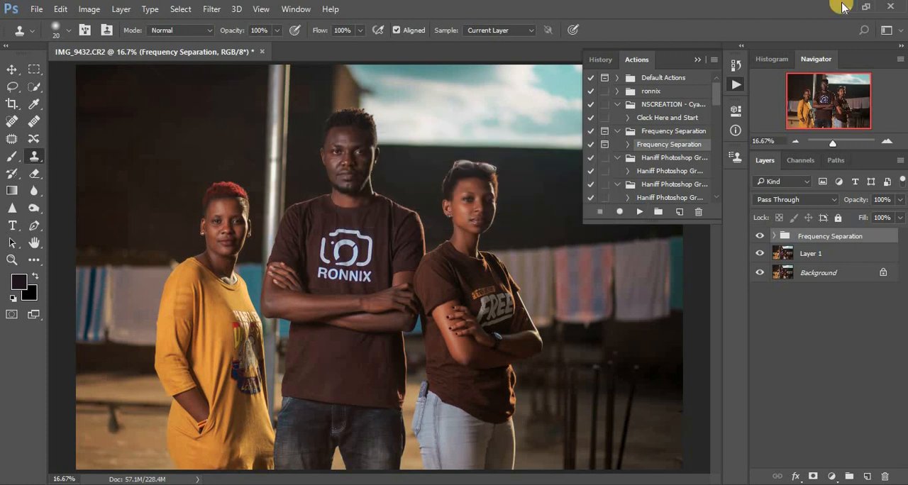
pyautogui.click(697, 60)
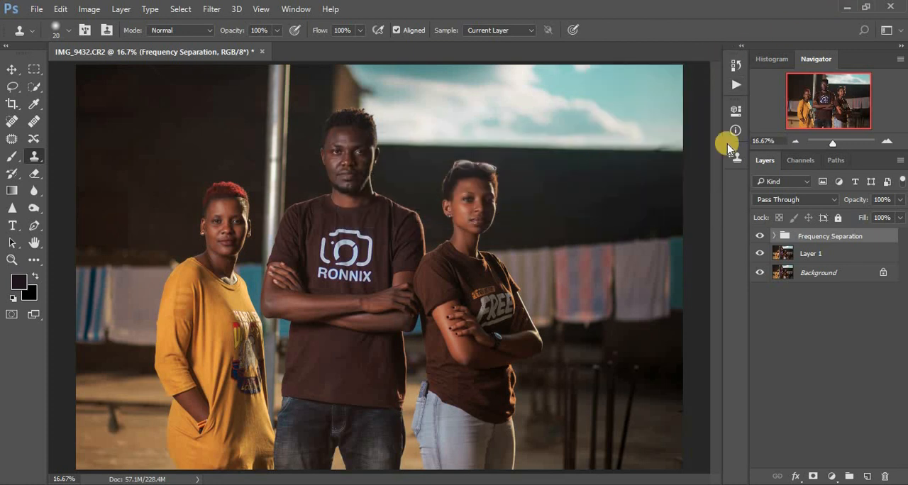
# Add a Black & White adjustment layer above HF in the Frequency Separation group, with Reds set to 7
pyautogui.click(775, 239)
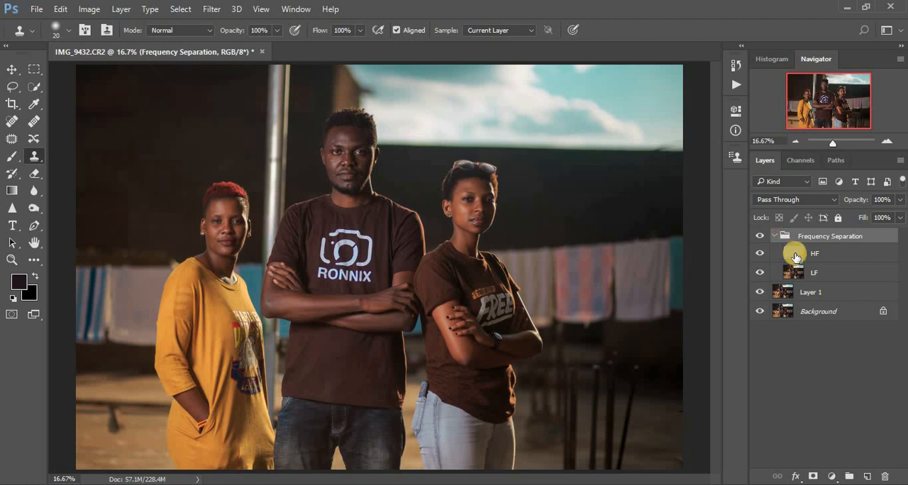
pyautogui.click(794, 254)
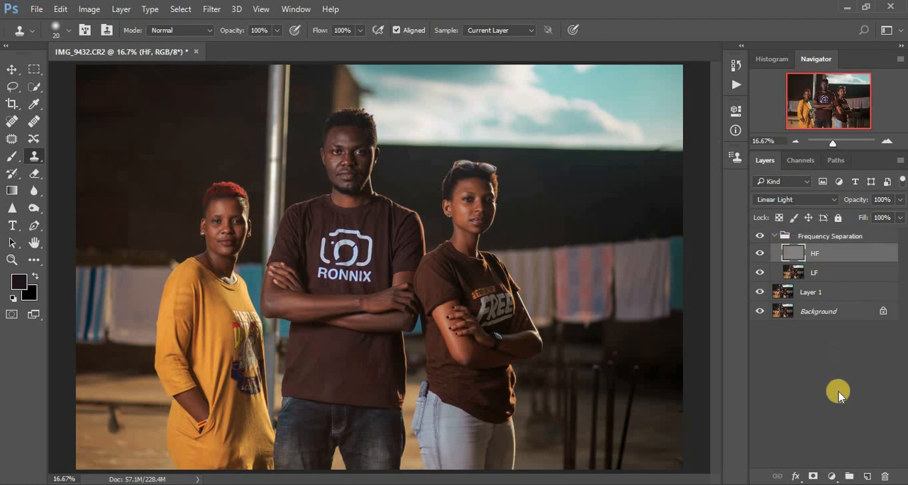
pyautogui.click(831, 476)
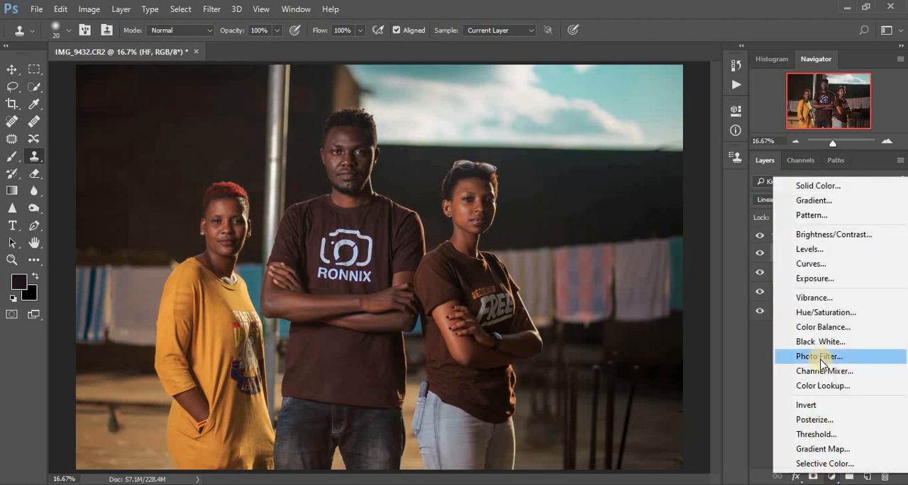
pyautogui.click(819, 342)
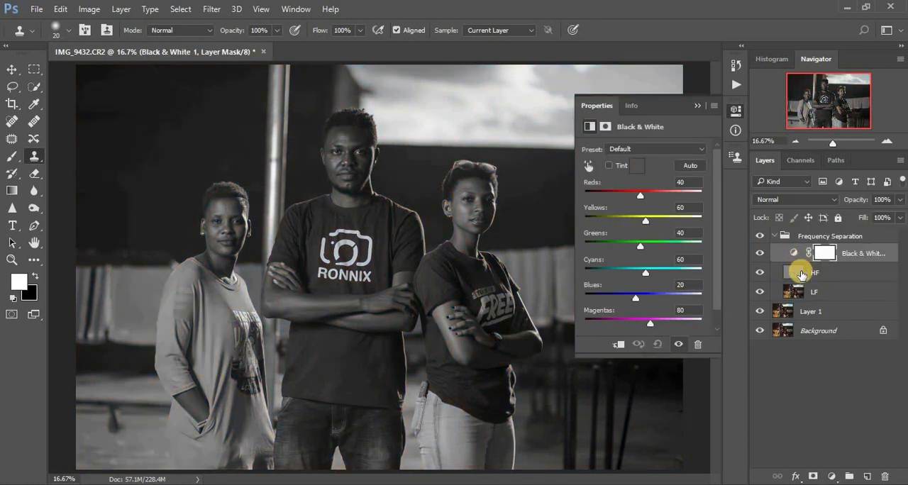
pyautogui.moveTo(638, 194); pyautogui.dragTo(632, 197)
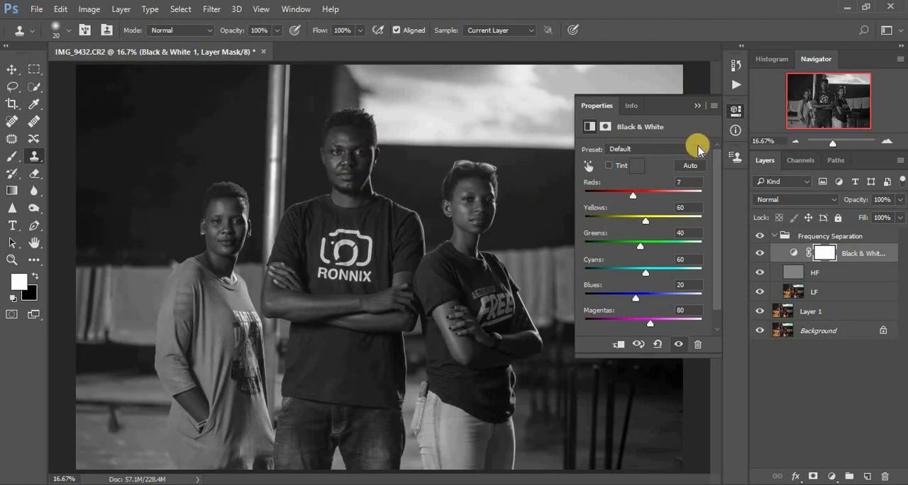
pyautogui.click(695, 107)
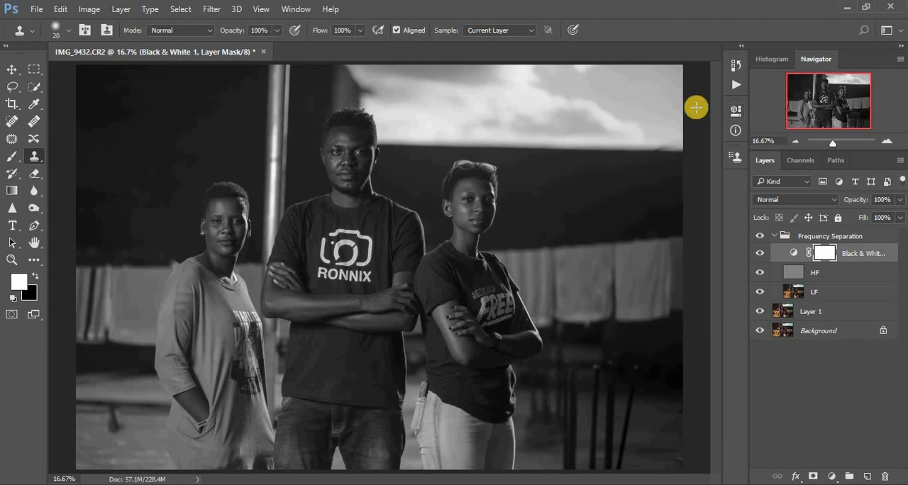
# Choose the Mixer Brush tool and clean the brush so it carries no loaded color
pyautogui.click(30, 260)
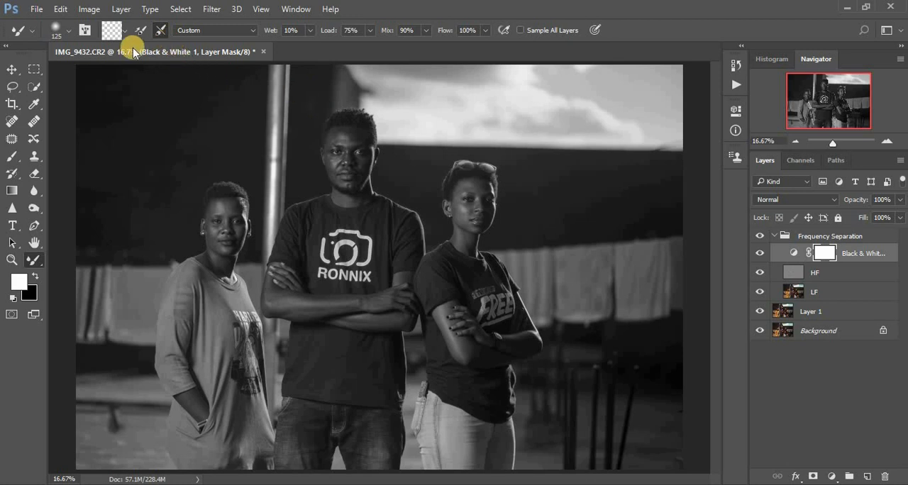
pyautogui.click(123, 29)
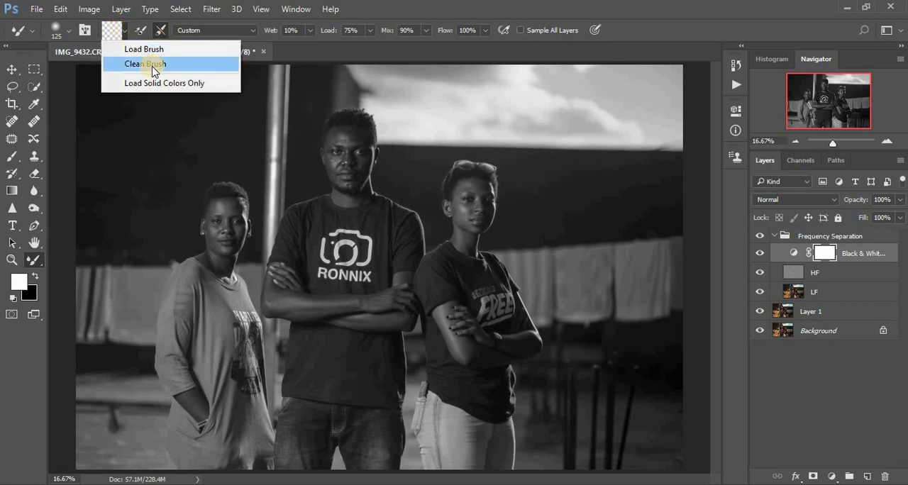
pyautogui.click(149, 65)
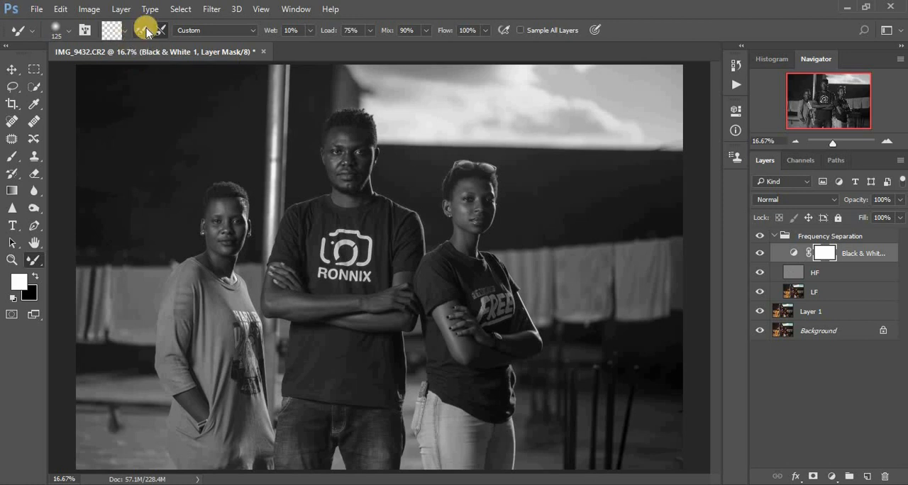
pyautogui.click(124, 34)
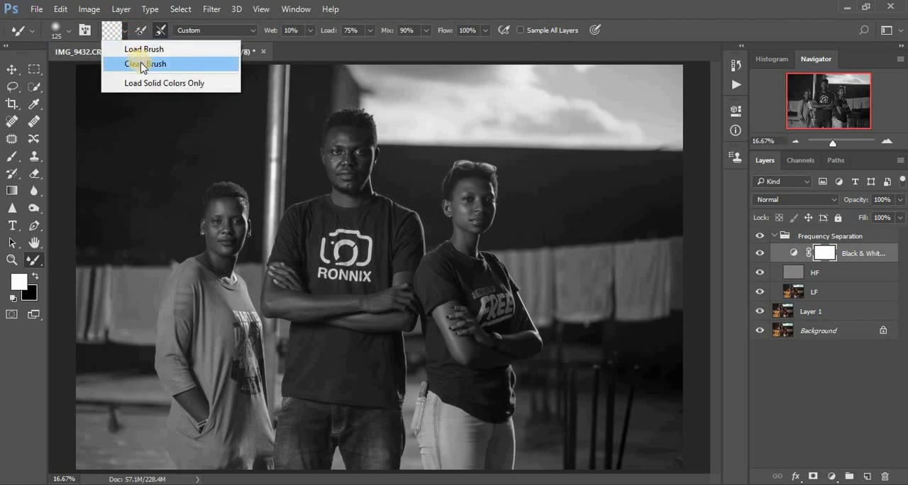
pyautogui.click(142, 65)
pyautogui.click(164, 31)
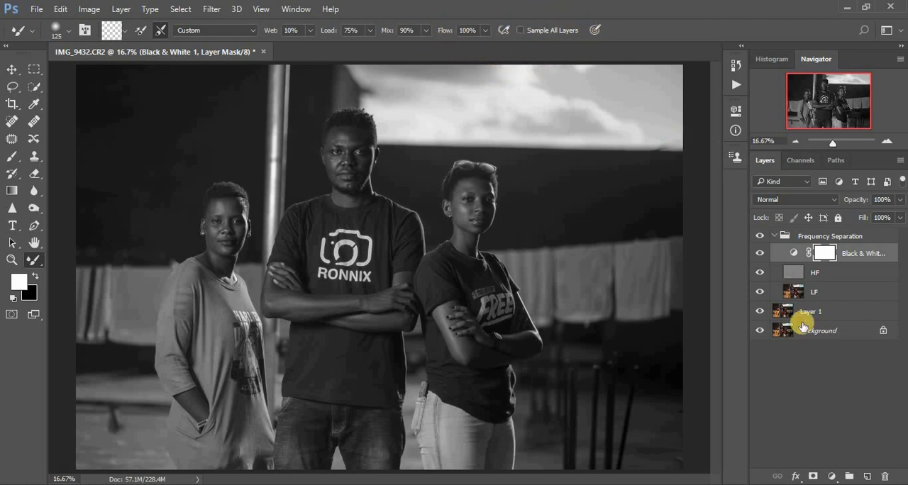
# Smooth the skin tones on the left woman's forehead, cheeks and neck on the LF layer with the Mixer Brush
pyautogui.click(792, 291)
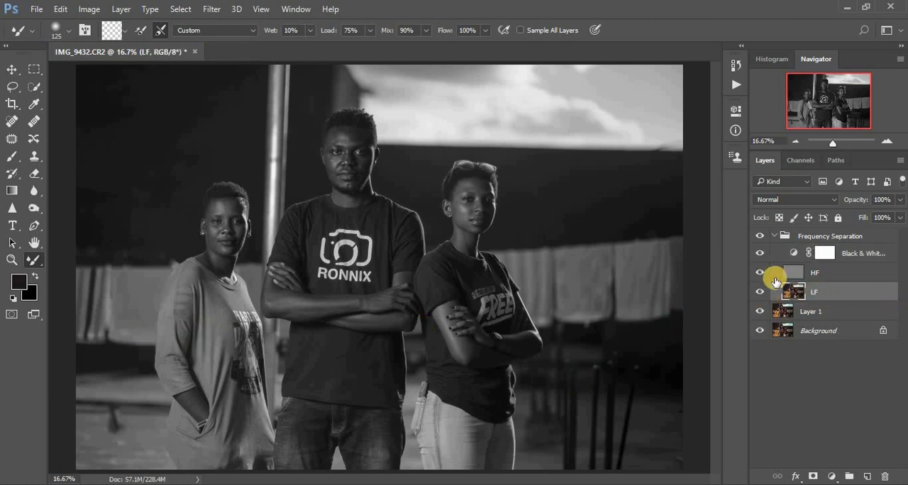
pyautogui.hotkey('ctrl', '+')
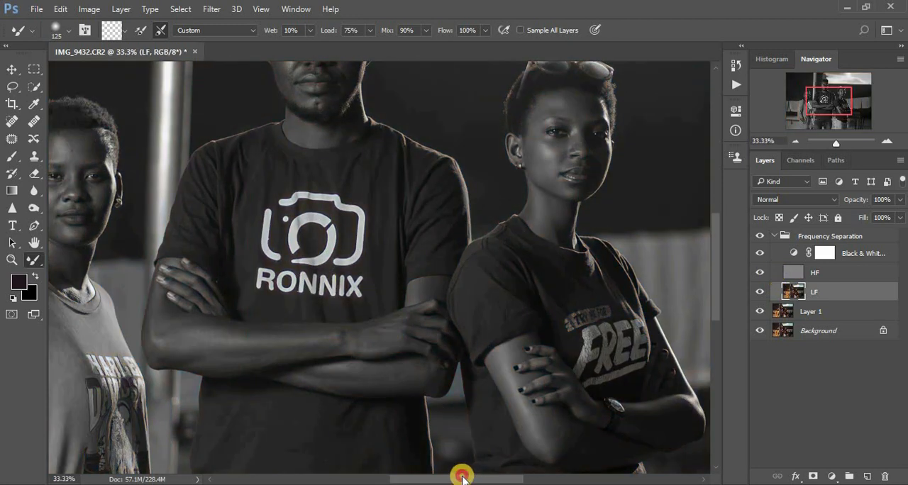
pyautogui.moveTo(462, 478); pyautogui.dragTo(398, 478)
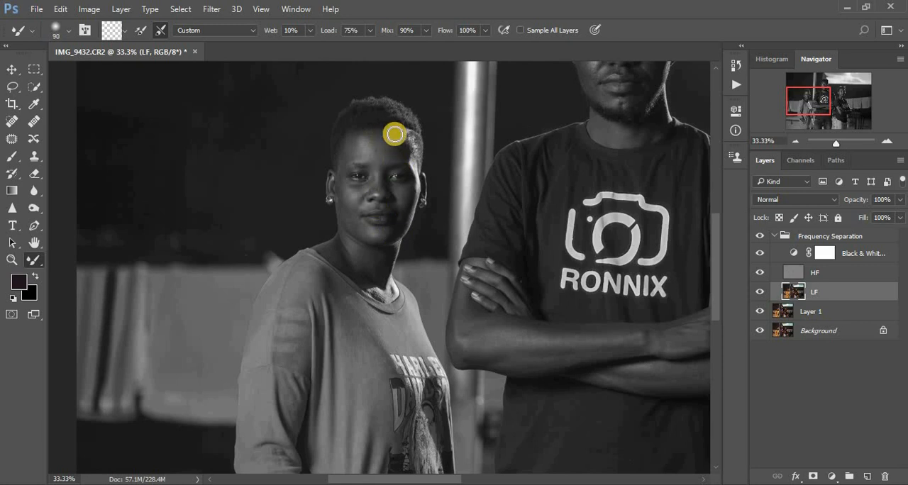
pyautogui.moveTo(395, 134)
pyautogui.mouseDown()
pyautogui.moveTo(396, 155)
pyautogui.moveTo(395, 138)
pyautogui.moveTo(383, 137)
pyautogui.moveTo(352, 152)
pyautogui.moveTo(371, 137)
pyautogui.moveTo(376, 151)
pyautogui.moveTo(398, 149)
pyautogui.moveTo(399, 135)
pyautogui.moveTo(402, 148)
pyautogui.moveTo(366, 140)
pyautogui.mouseUp()
pyautogui.moveTo(350, 204)
pyautogui.mouseDown()
pyautogui.moveTo(345, 192)
pyautogui.moveTo(359, 229)
pyautogui.moveTo(390, 214)
pyautogui.moveTo(399, 184)
pyautogui.mouseUp()
pyautogui.moveTo(402, 142)
pyautogui.mouseDown()
pyautogui.moveTo(362, 137)
pyautogui.moveTo(350, 149)
pyautogui.mouseUp()
pyautogui.moveTo(345, 207); pyautogui.dragTo(356, 223)
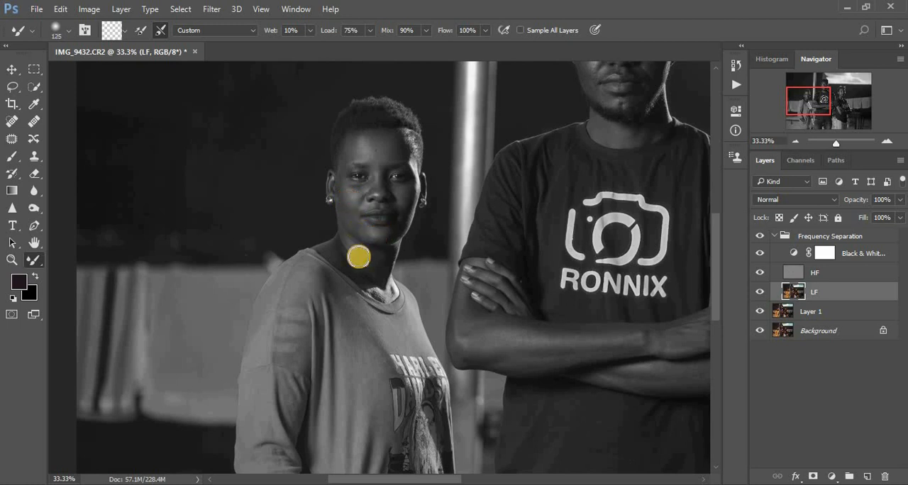
pyautogui.moveTo(354, 252)
pyautogui.mouseDown()
pyautogui.moveTo(340, 253)
pyautogui.moveTo(365, 276)
pyautogui.moveTo(377, 271)
pyautogui.moveTo(373, 260)
pyautogui.mouseUp()
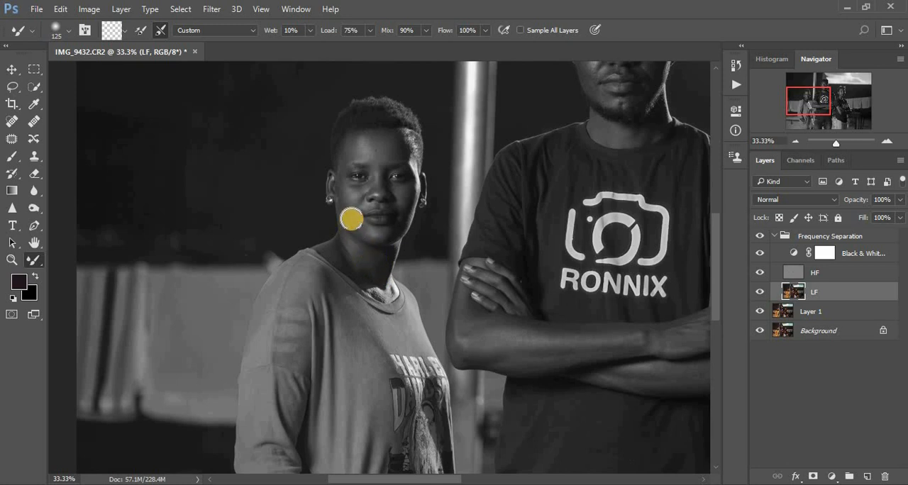
# Compare the left woman's retouch in color with the Black & White layer temporarily hidden, toggling the Frequency Separation group, and show the layer again
pyautogui.click(760, 253)
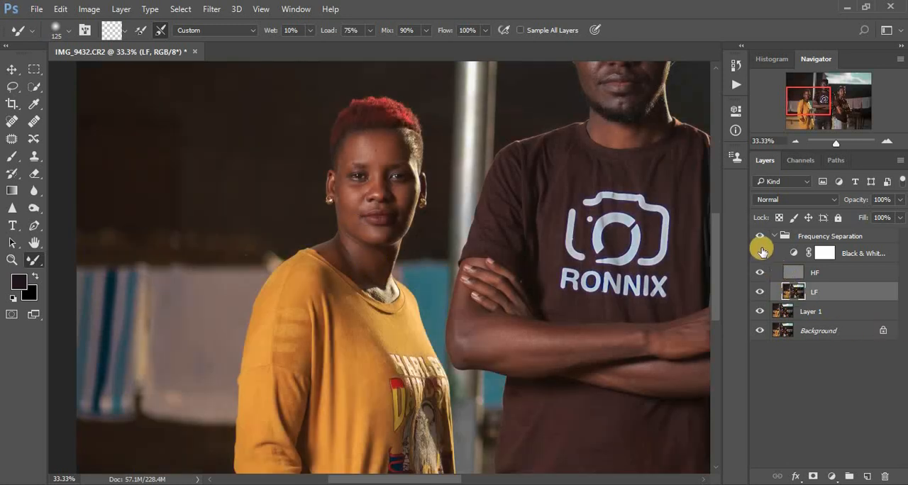
pyautogui.click(758, 238)
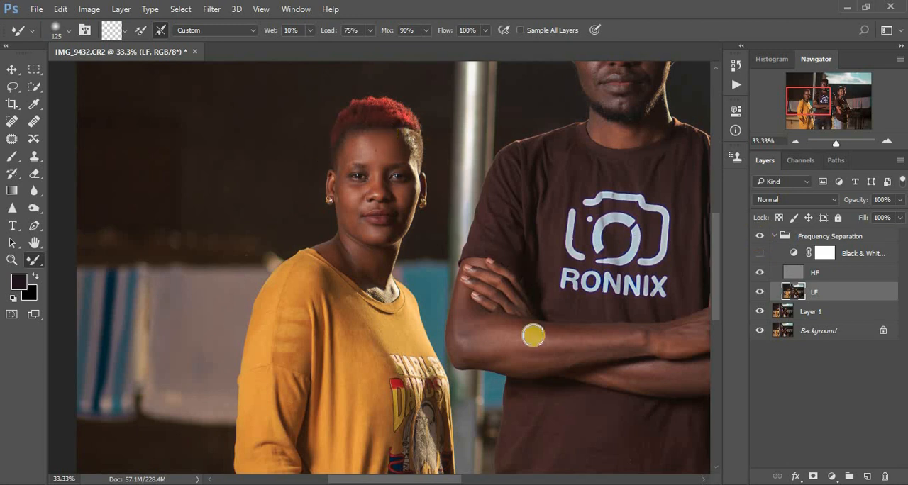
pyautogui.click(754, 253)
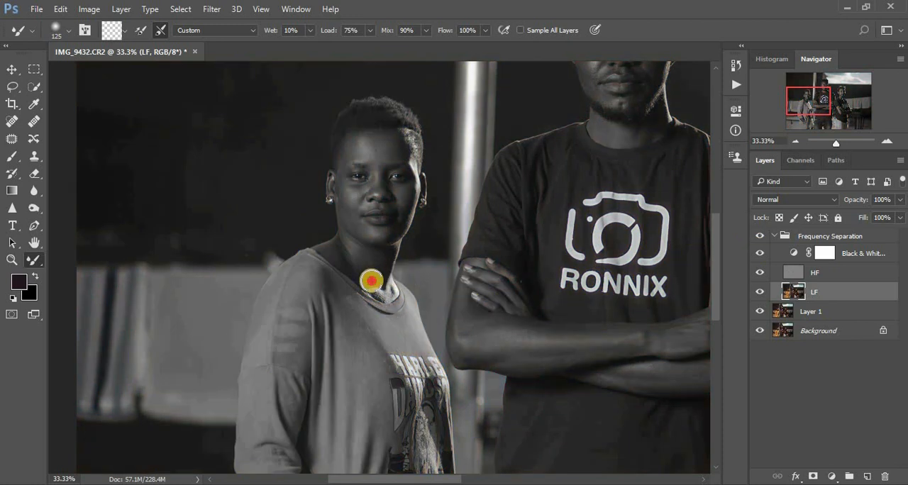
# Blend the remaining uneven tones on the left woman's lower neck and bare forearm on the LF layer
pyautogui.moveTo(371, 281); pyautogui.dragTo(351, 260)
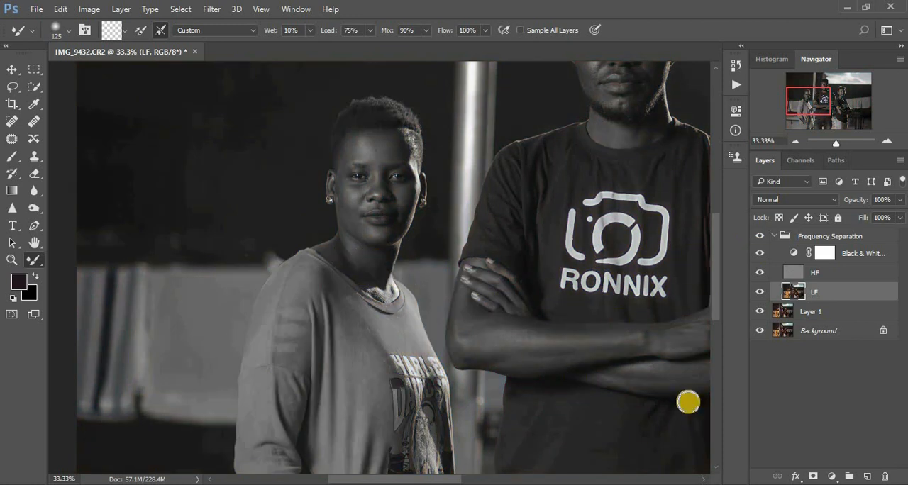
pyautogui.moveTo(713, 262); pyautogui.dragTo(730, 350)
pyautogui.moveTo(319, 316); pyautogui.dragTo(312, 298)
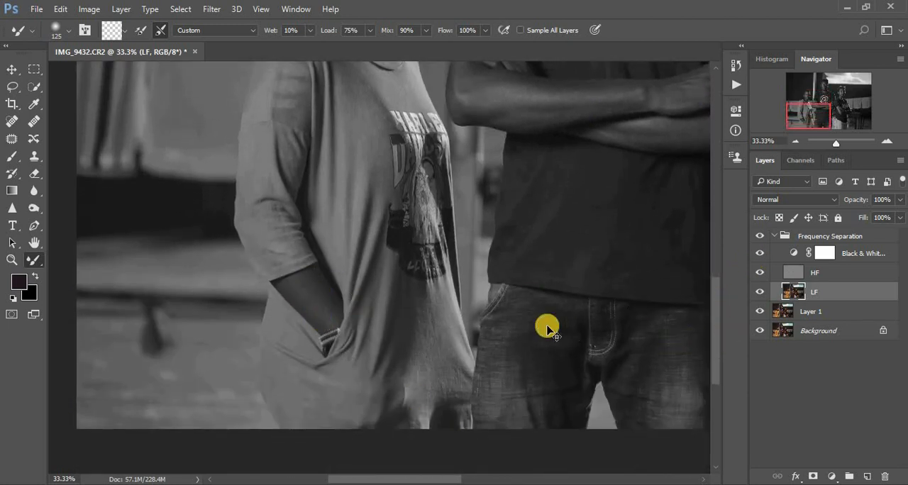
# Smooth the tones on the middle man's crossed forearms with a size 100 Mixer Brush on the LF layer
pyautogui.hotkey('ctrl', '-')
pyautogui.moveTo(714, 288); pyautogui.dragTo(716, 230)
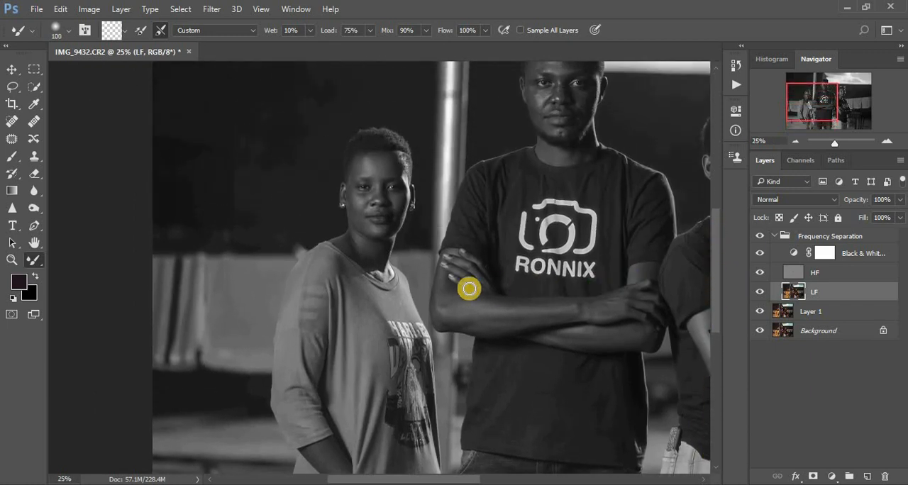
pyautogui.moveTo(494, 303)
pyautogui.mouseDown()
pyautogui.moveTo(549, 308)
pyautogui.moveTo(536, 307)
pyautogui.moveTo(553, 319)
pyautogui.moveTo(484, 319)
pyautogui.moveTo(615, 303)
pyautogui.moveTo(466, 328)
pyautogui.moveTo(442, 319)
pyautogui.mouseUp()
pyautogui.moveTo(447, 287); pyautogui.dragTo(456, 290)
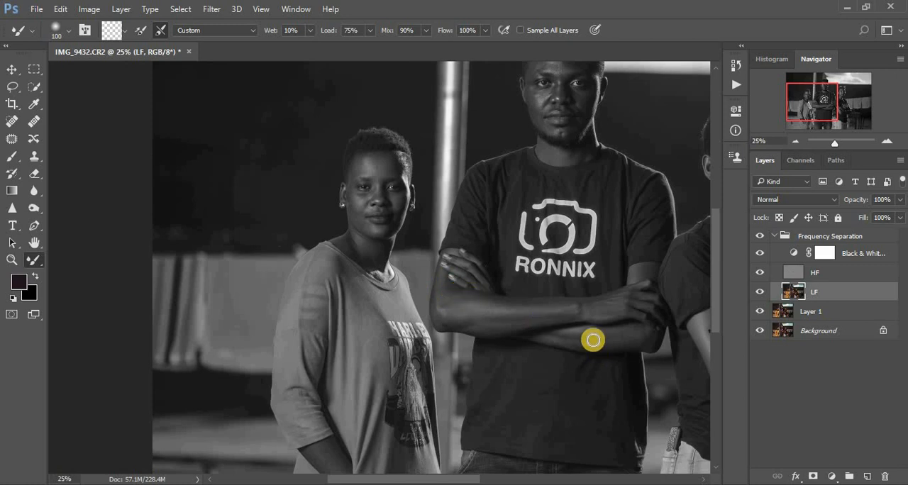
pyautogui.moveTo(594, 339)
pyautogui.mouseDown()
pyautogui.moveTo(636, 341)
pyautogui.moveTo(586, 342)
pyautogui.mouseUp()
pyautogui.moveTo(557, 339)
pyautogui.mouseDown()
pyautogui.moveTo(581, 333)
pyautogui.moveTo(593, 308)
pyautogui.moveTo(577, 312)
pyautogui.mouseUp()
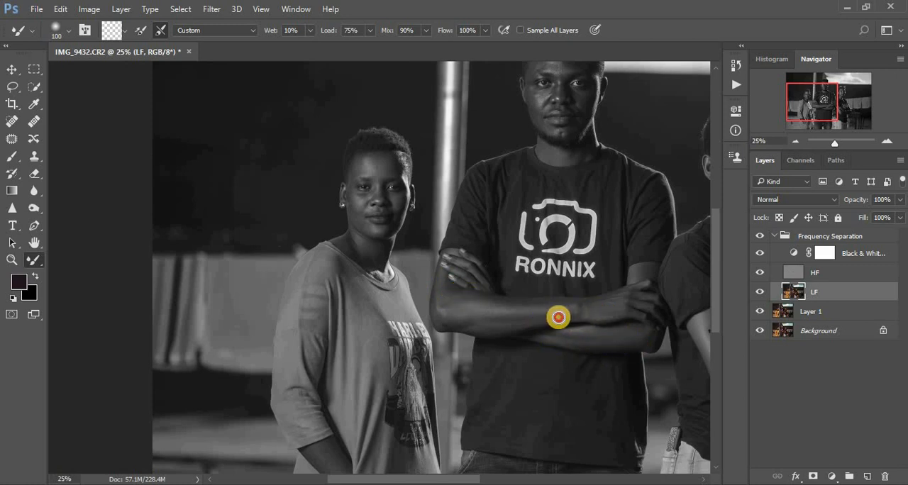
# Even out the highlights on the middle man's forehead, cheek, jaw and neck on LF, reducing the Mixer Brush to size 80 for the finer areas
pyautogui.moveTo(643, 289); pyautogui.dragTo(714, 256)
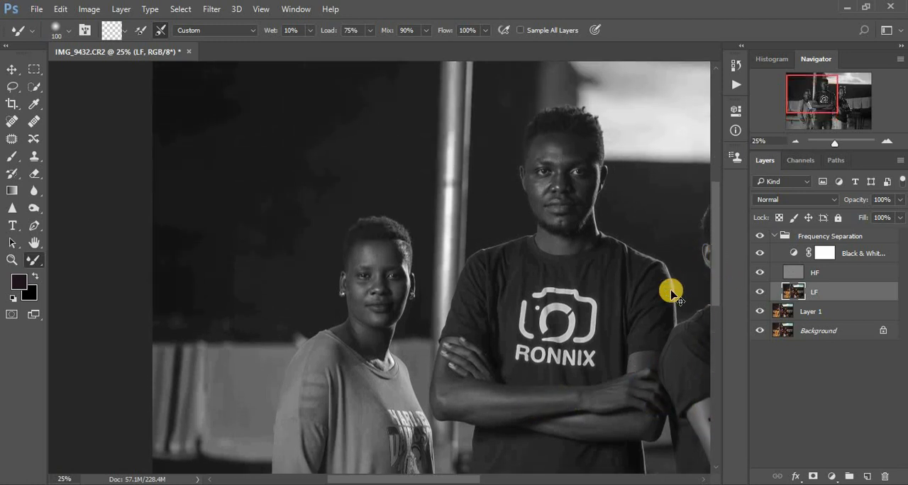
pyautogui.hotkey('ctrl', '+')
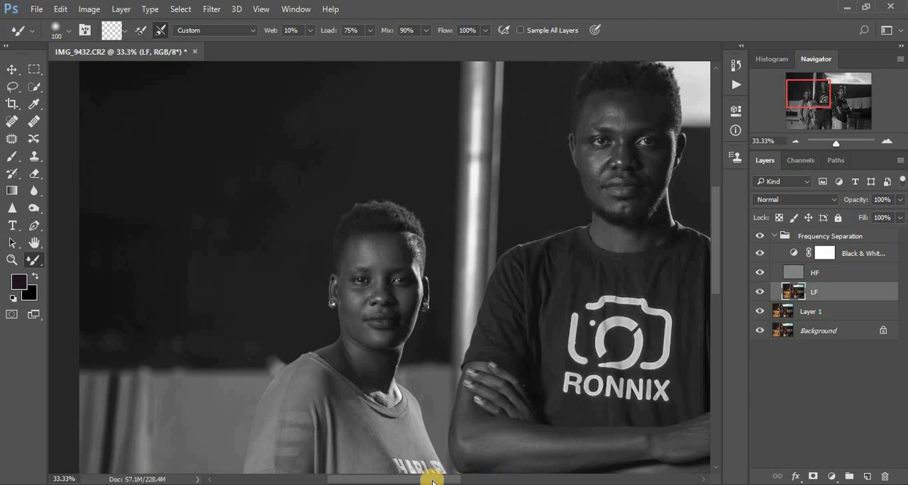
pyautogui.moveTo(432, 481); pyautogui.dragTo(484, 480)
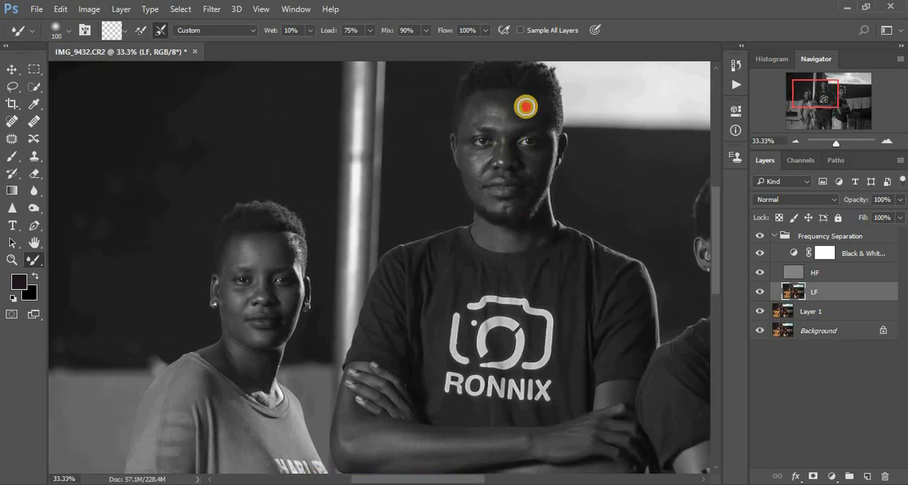
pyautogui.moveTo(497, 96)
pyautogui.mouseDown()
pyautogui.moveTo(534, 113)
pyautogui.moveTo(495, 100)
pyautogui.moveTo(474, 103)
pyautogui.moveTo(469, 118)
pyautogui.moveTo(524, 121)
pyautogui.moveTo(503, 122)
pyautogui.moveTo(533, 106)
pyautogui.moveTo(500, 94)
pyautogui.moveTo(475, 114)
pyautogui.moveTo(530, 109)
pyautogui.moveTo(497, 94)
pyautogui.moveTo(527, 93)
pyautogui.mouseUp()
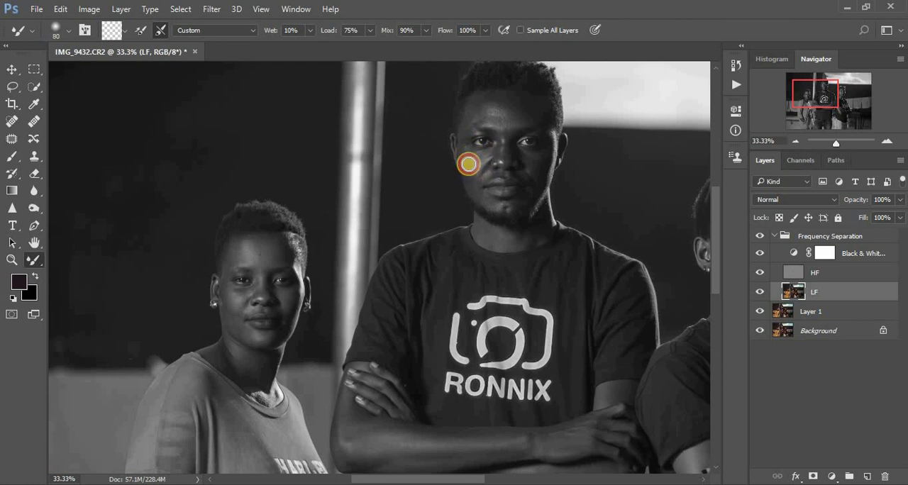
pyautogui.moveTo(468, 164)
pyautogui.mouseDown()
pyautogui.moveTo(482, 150)
pyautogui.moveTo(472, 154)
pyautogui.moveTo(470, 178)
pyautogui.moveTo(481, 191)
pyautogui.moveTo(543, 180)
pyautogui.moveTo(527, 156)
pyautogui.moveTo(523, 198)
pyautogui.moveTo(499, 199)
pyautogui.moveTo(473, 181)
pyautogui.mouseUp()
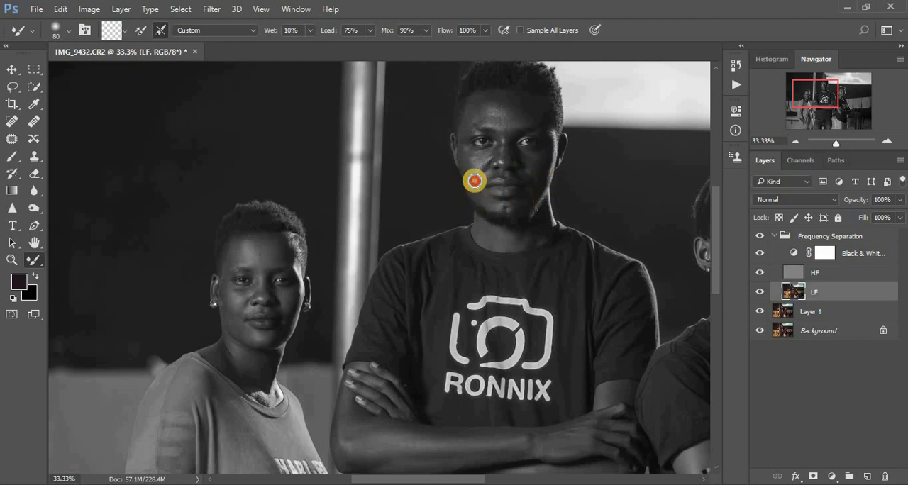
pyautogui.click(499, 102)
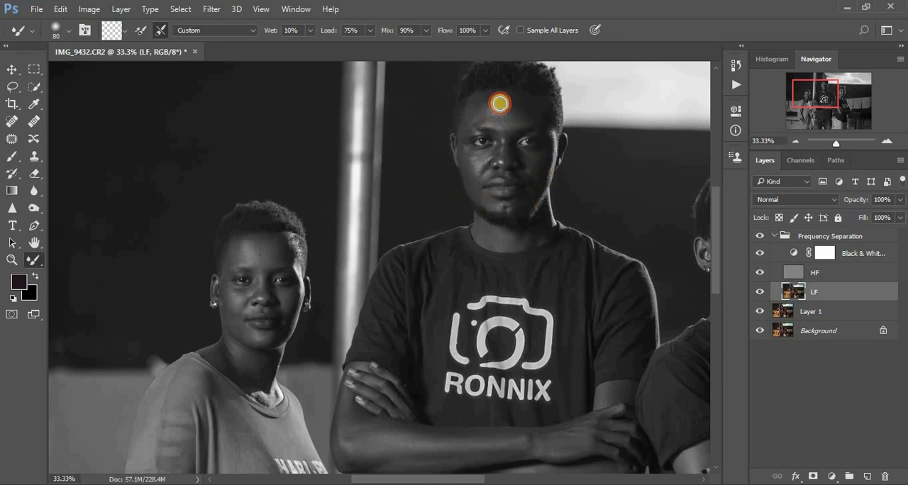
pyautogui.click(516, 102)
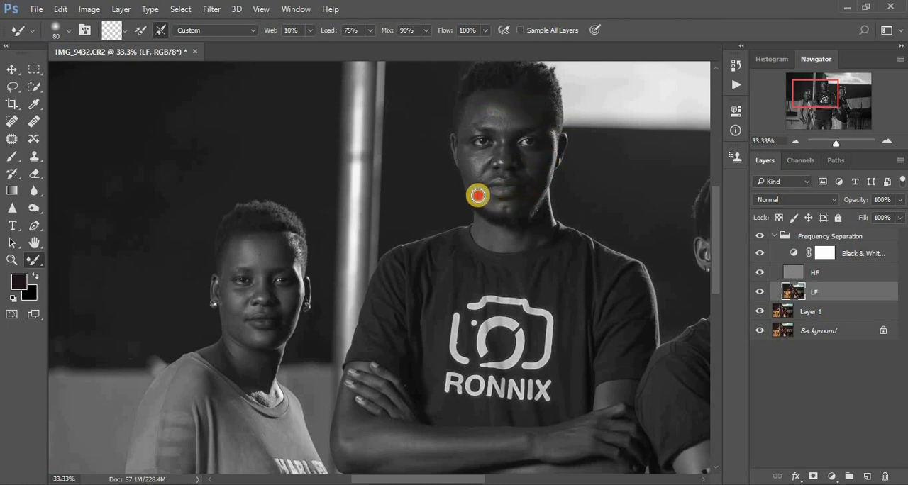
pyautogui.moveTo(477, 195); pyautogui.dragTo(466, 162)
pyautogui.moveTo(486, 231)
pyautogui.mouseDown()
pyautogui.moveTo(510, 237)
pyautogui.moveTo(547, 227)
pyautogui.mouseUp()
pyautogui.moveTo(488, 94)
pyautogui.mouseDown()
pyautogui.moveTo(473, 111)
pyautogui.moveTo(478, 100)
pyautogui.moveTo(524, 103)
pyautogui.moveTo(513, 96)
pyautogui.moveTo(549, 119)
pyautogui.mouseUp()
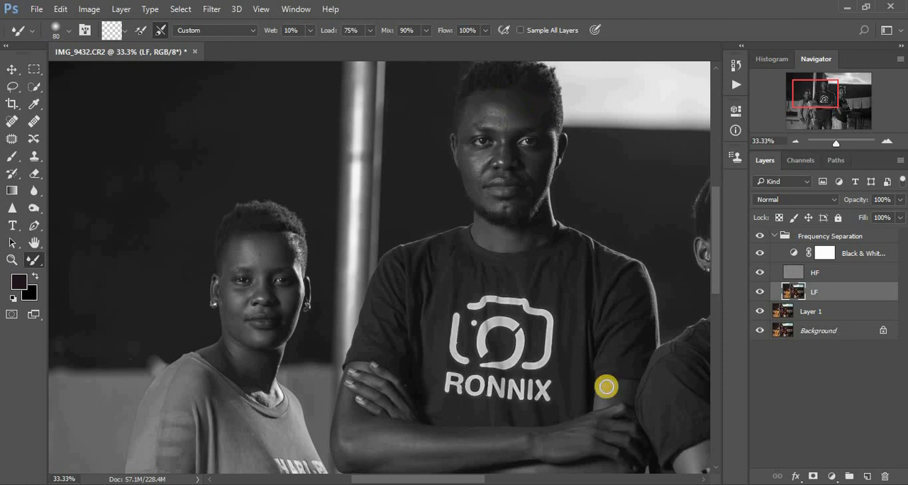
# Smooth the right woman's forehead, cheeks, chin and neck with a size 90 Mixer Brush on the LF layer
pyautogui.moveTo(459, 481); pyautogui.dragTo(523, 480)
pyautogui.moveTo(451, 209)
pyautogui.mouseDown()
pyautogui.moveTo(466, 207)
pyautogui.moveTo(436, 198)
pyautogui.moveTo(421, 205)
pyautogui.moveTo(466, 208)
pyautogui.moveTo(444, 202)
pyautogui.moveTo(402, 239)
pyautogui.moveTo(409, 263)
pyautogui.mouseUp()
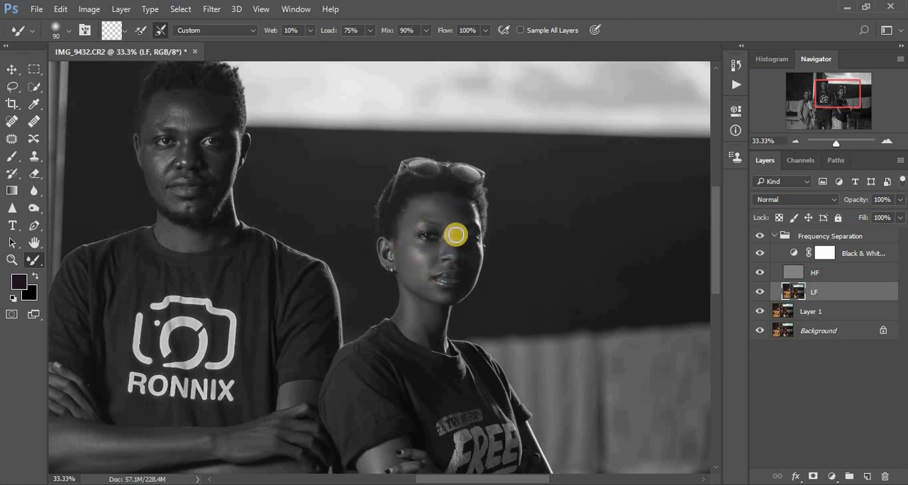
pyautogui.moveTo(452, 221)
pyautogui.mouseDown()
pyautogui.moveTo(449, 210)
pyautogui.moveTo(465, 229)
pyautogui.moveTo(420, 264)
pyautogui.moveTo(415, 280)
pyautogui.moveTo(431, 291)
pyautogui.mouseUp()
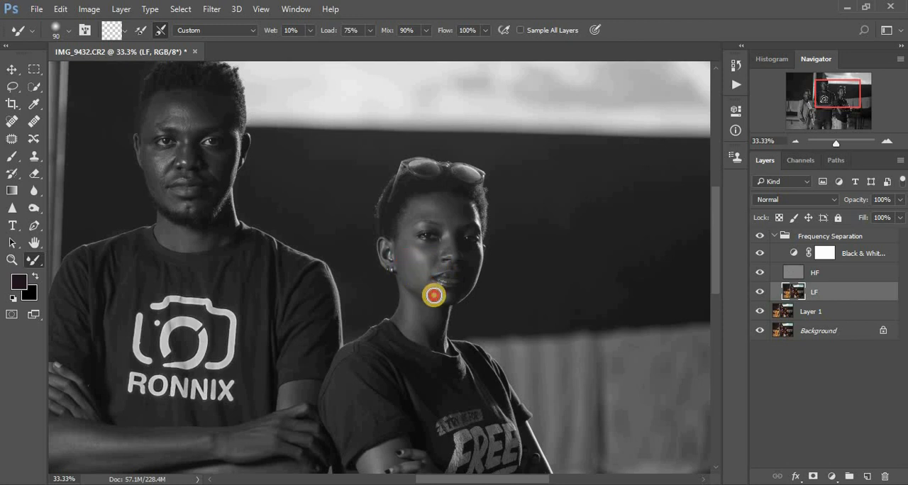
pyautogui.moveTo(471, 260)
pyautogui.mouseDown()
pyautogui.moveTo(457, 221)
pyautogui.moveTo(431, 198)
pyautogui.mouseUp()
pyautogui.moveTo(421, 261)
pyautogui.mouseDown()
pyautogui.moveTo(401, 247)
pyautogui.moveTo(409, 279)
pyautogui.mouseUp()
pyautogui.moveTo(417, 310)
pyautogui.mouseDown()
pyautogui.moveTo(429, 308)
pyautogui.moveTo(428, 337)
pyautogui.moveTo(406, 323)
pyautogui.moveTo(424, 335)
pyautogui.mouseUp()
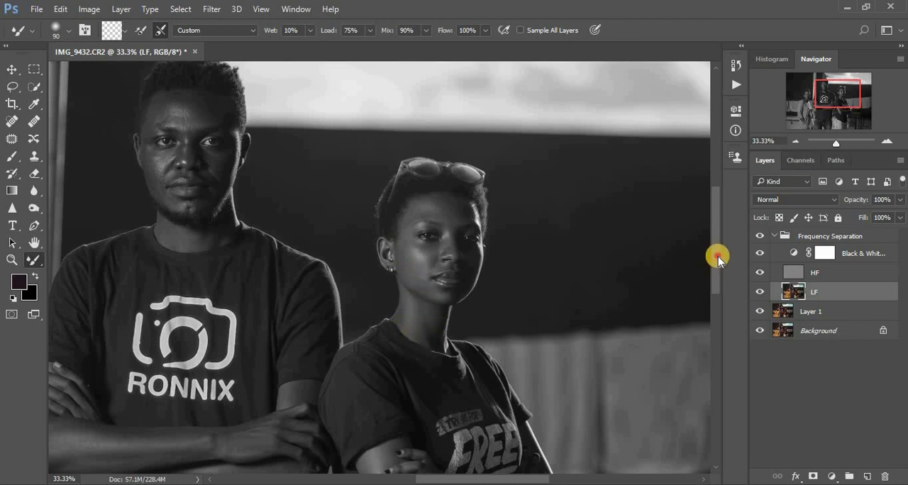
# Blend the tones on the right woman's arms and the man's lower forearm with a size 100 Mixer Brush
pyautogui.moveTo(715, 253); pyautogui.dragTo(715, 298)
pyautogui.moveTo(427, 397)
pyautogui.mouseDown()
pyautogui.moveTo(445, 418)
pyautogui.moveTo(490, 426)
pyautogui.moveTo(435, 420)
pyautogui.moveTo(398, 402)
pyautogui.moveTo(373, 340)
pyautogui.mouseUp()
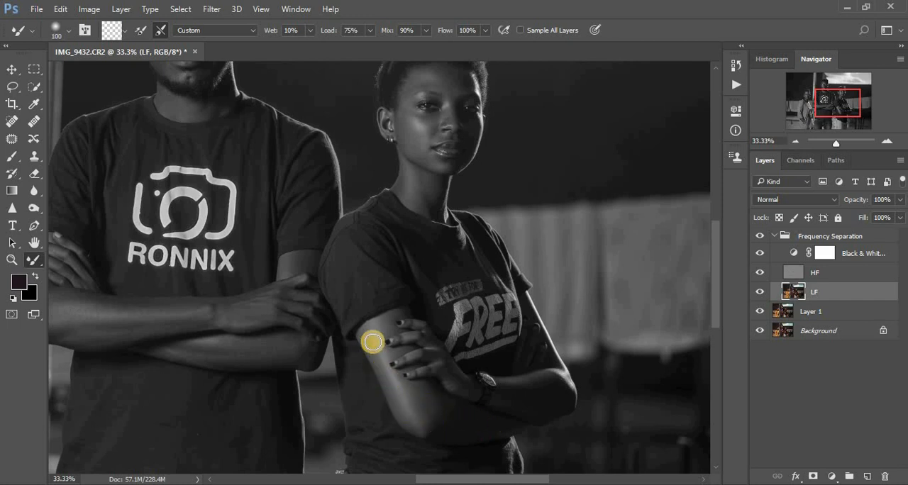
pyautogui.moveTo(529, 388)
pyautogui.mouseDown()
pyautogui.moveTo(549, 401)
pyautogui.moveTo(563, 397)
pyautogui.moveTo(512, 397)
pyautogui.moveTo(461, 378)
pyautogui.moveTo(386, 324)
pyautogui.moveTo(376, 329)
pyautogui.moveTo(375, 354)
pyautogui.mouseUp()
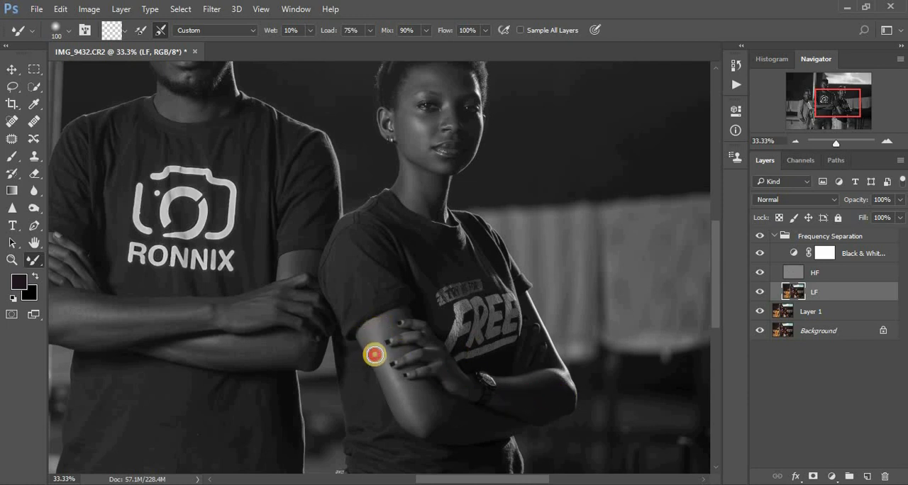
pyautogui.moveTo(295, 357); pyautogui.dragTo(260, 352)
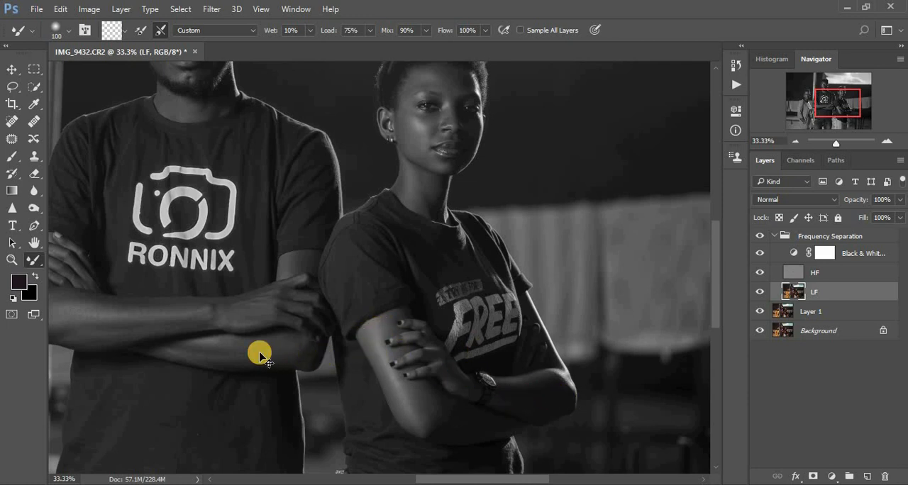
# Hide the Black & White layer and toggle the Frequency Separation group to compare the whole portrait before and after retouching
pyautogui.hotkey('ctrl', '-')
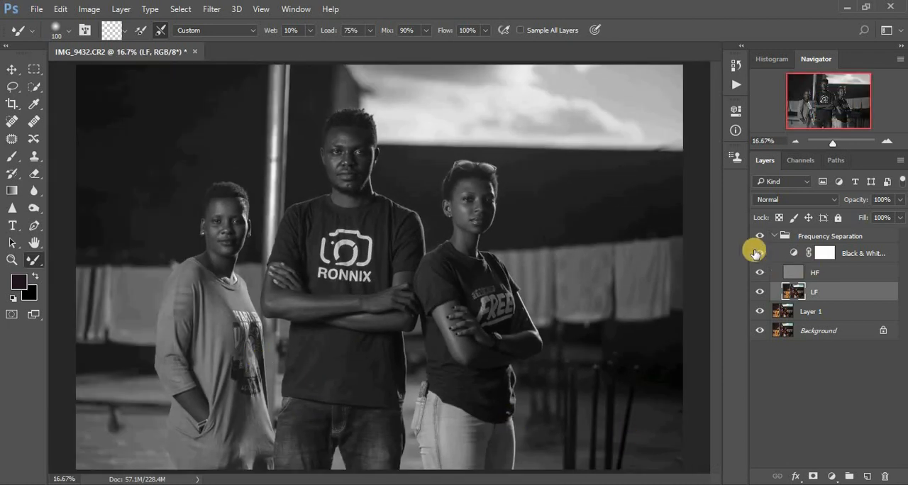
pyautogui.click(758, 253)
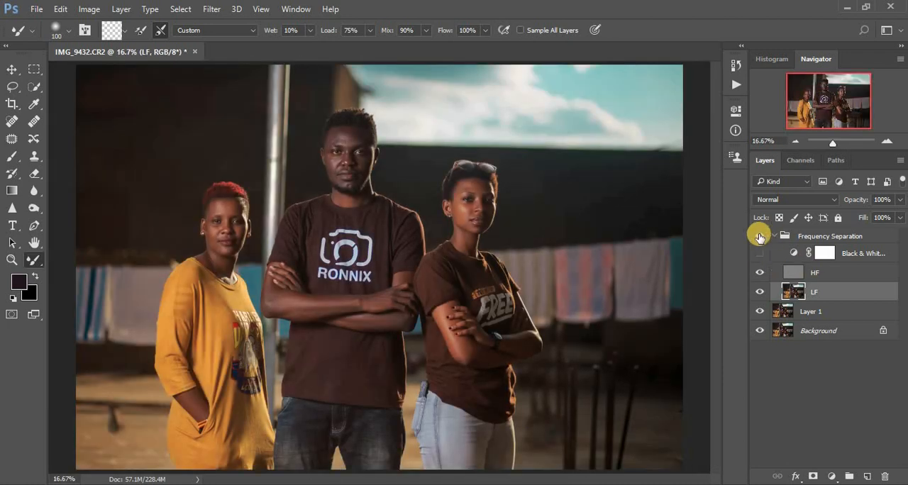
pyautogui.click(759, 235)
pyautogui.click(759, 235)
pyautogui.click(759, 236)
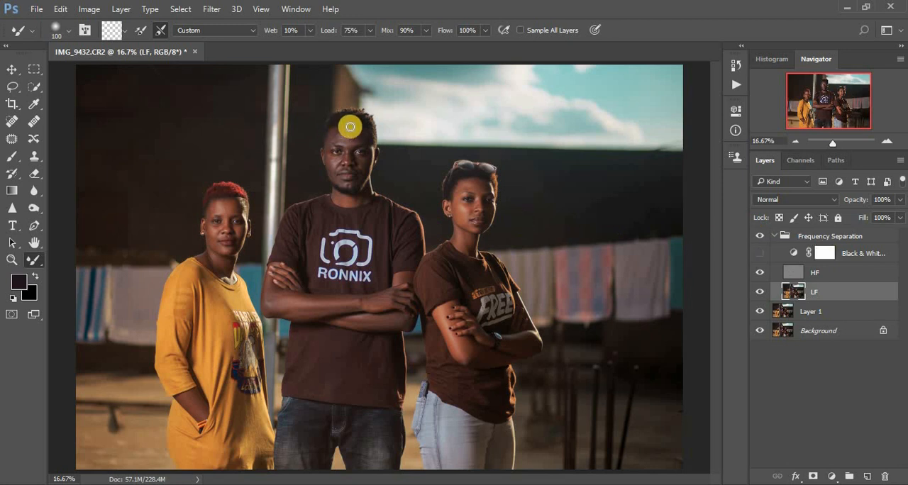
# Touch up the man's forehead and forearm and the right woman's elbow area on LF while viewing the image in color
pyautogui.moveTo(346, 130); pyautogui.dragTo(363, 132)
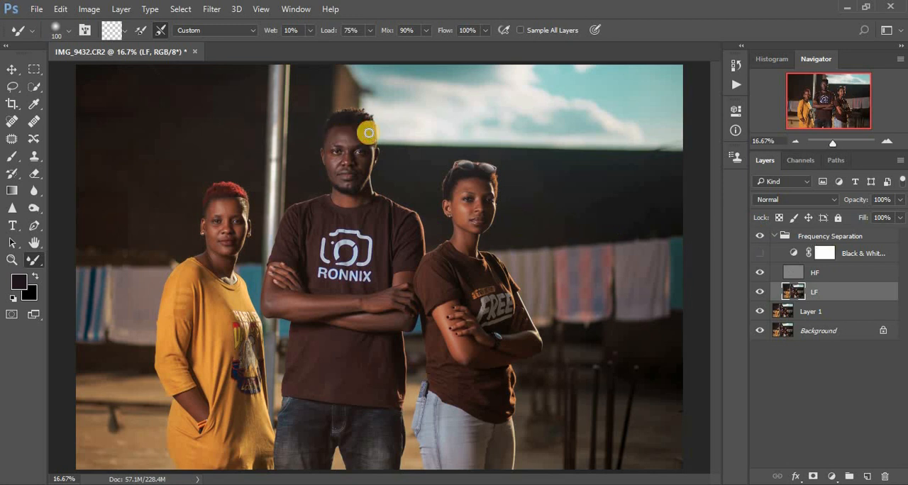
pyautogui.moveTo(468, 353); pyautogui.dragTo(477, 359)
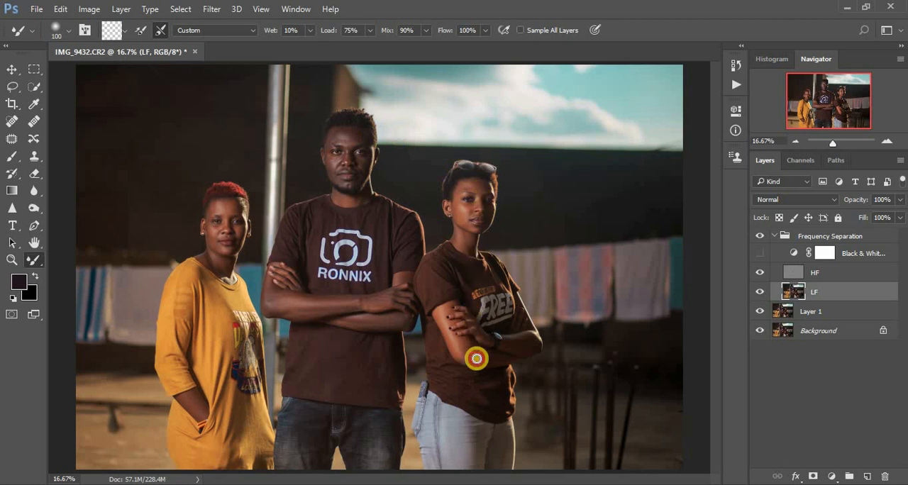
pyautogui.moveTo(320, 305); pyautogui.dragTo(322, 304)
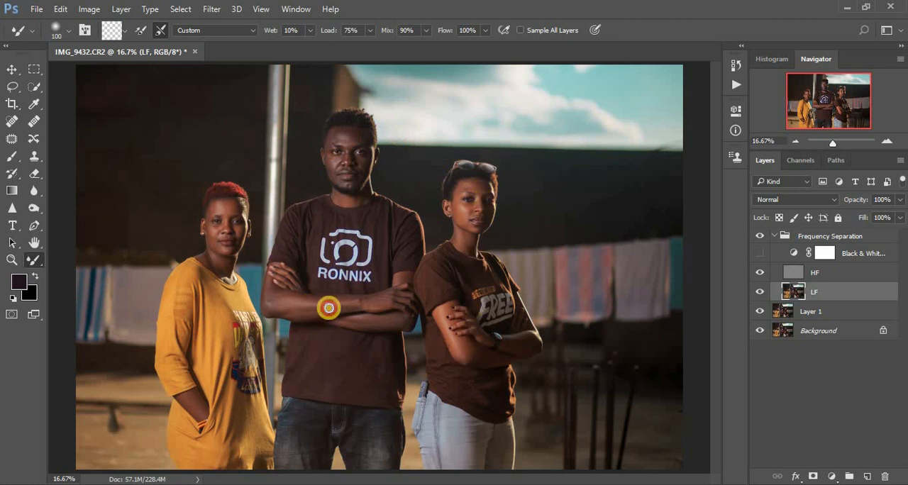
# Delete the Black & White adjustment layer from the Frequency Separation group
pyautogui.click(852, 255)
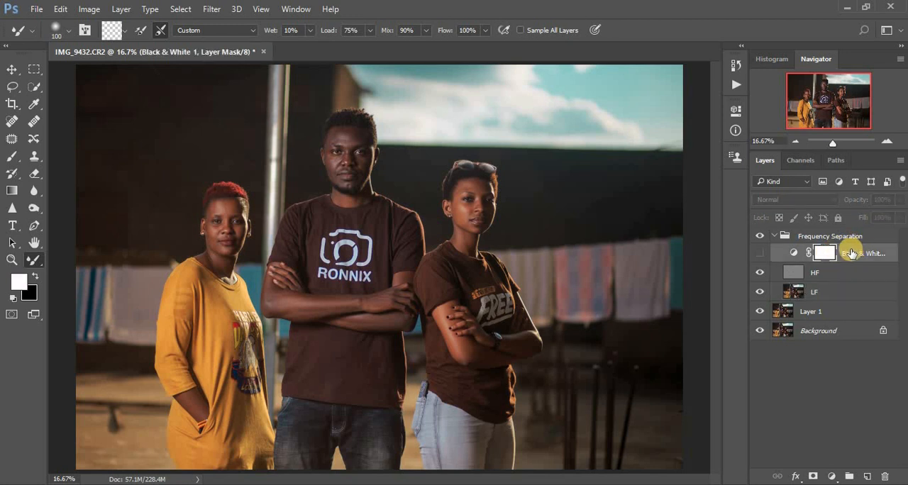
pyautogui.moveTo(849, 253); pyautogui.dragTo(885, 478)
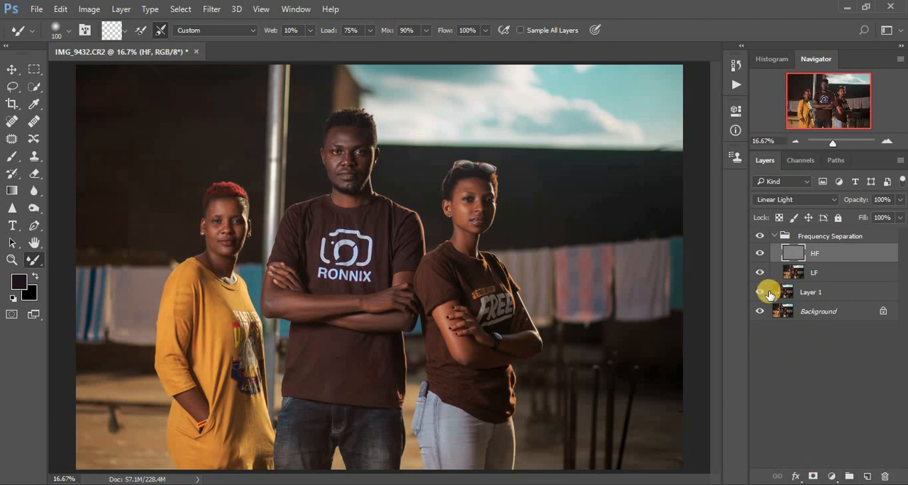
# Stamp all visible layers into a new layer above the collapsed Frequency Separation group and duplicate that layer
pyautogui.click(774, 240)
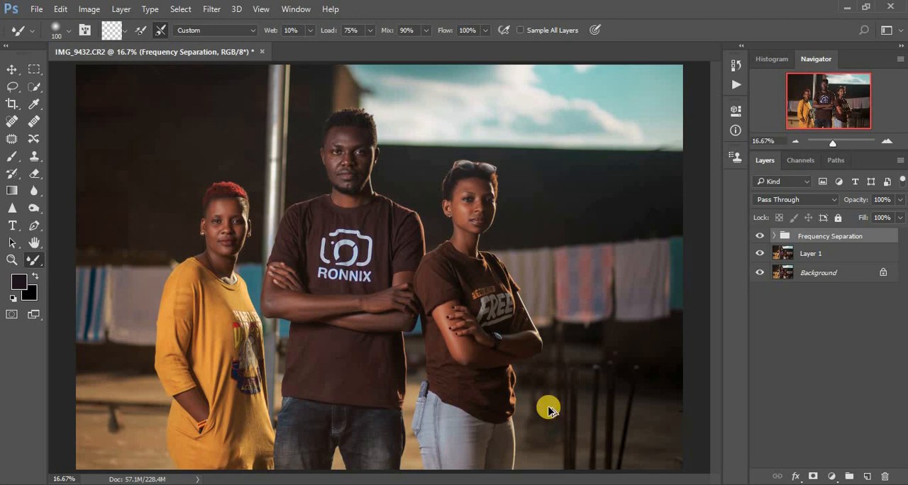
pyautogui.hotkey('ctrl', 'shift', 'alt', 'e')
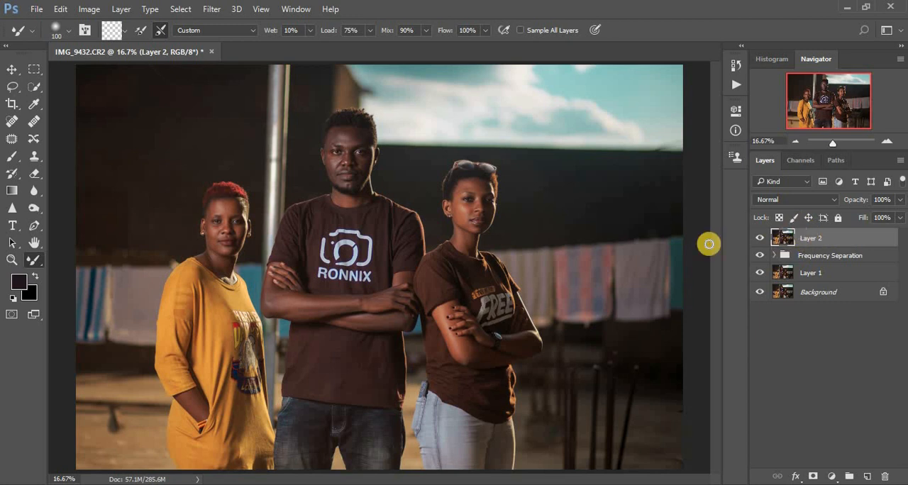
pyautogui.hotkey('ctrl', 'j')
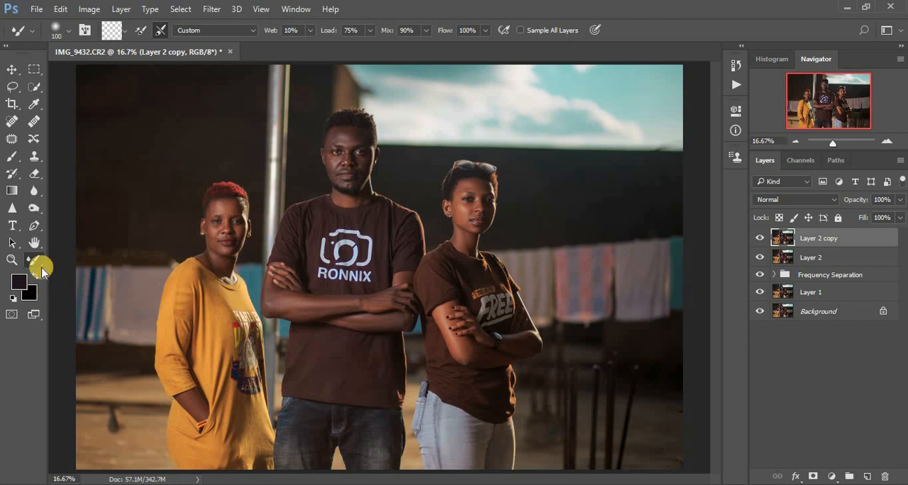
# Start a Pen path above the hanging clothes behind the right woman, from beside her neck to just past the photo's right edge
pyautogui.click(32, 227)
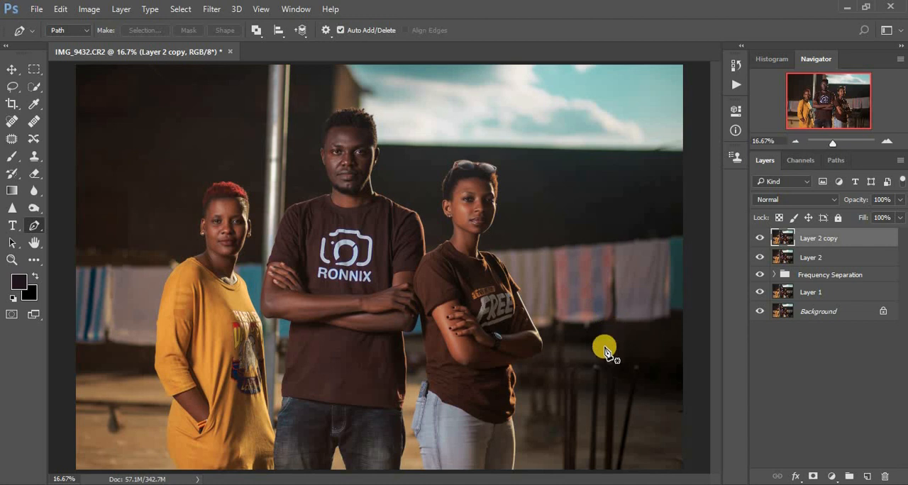
pyautogui.hotkey('ctrl', '+')
pyautogui.hotkey('ctrl', '+')
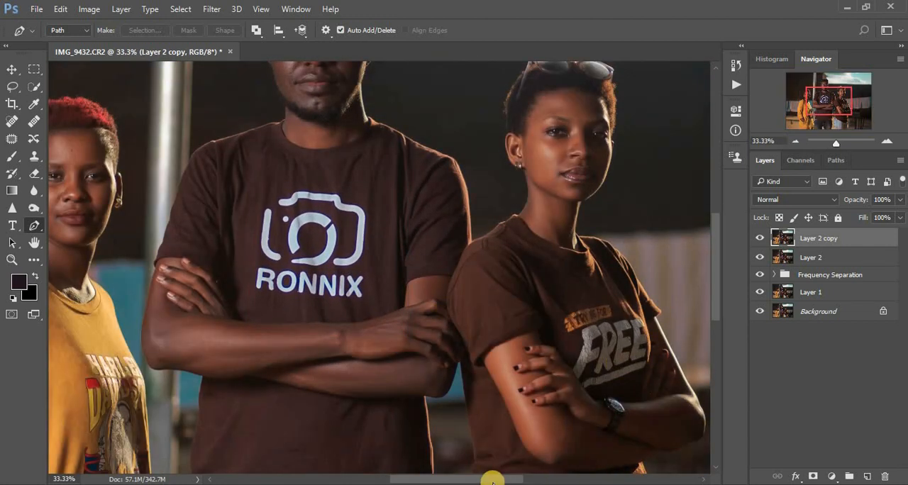
pyautogui.moveTo(500, 480); pyautogui.dragTo(565, 472)
pyautogui.hotkey('ctrl', '+')
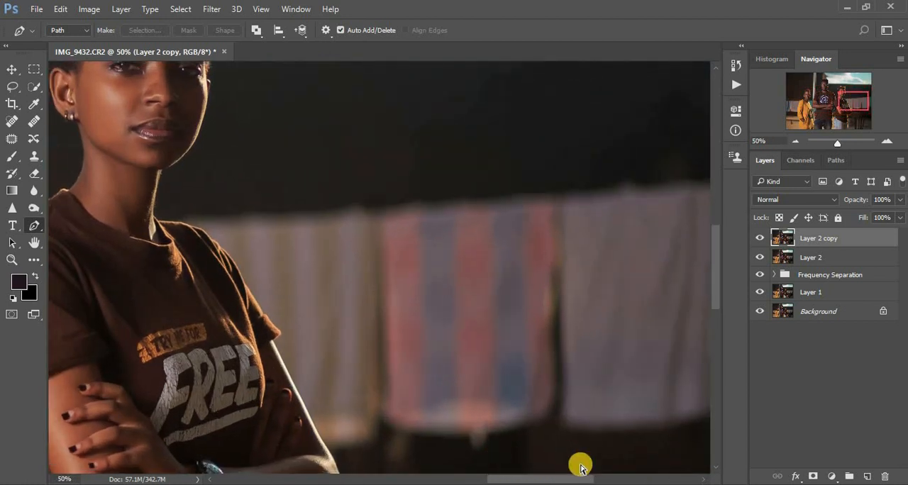
pyautogui.hotkey('ctrl', '-')
pyautogui.moveTo(716, 301); pyautogui.dragTo(716, 310)
pyautogui.hotkey('ctrl', '+')
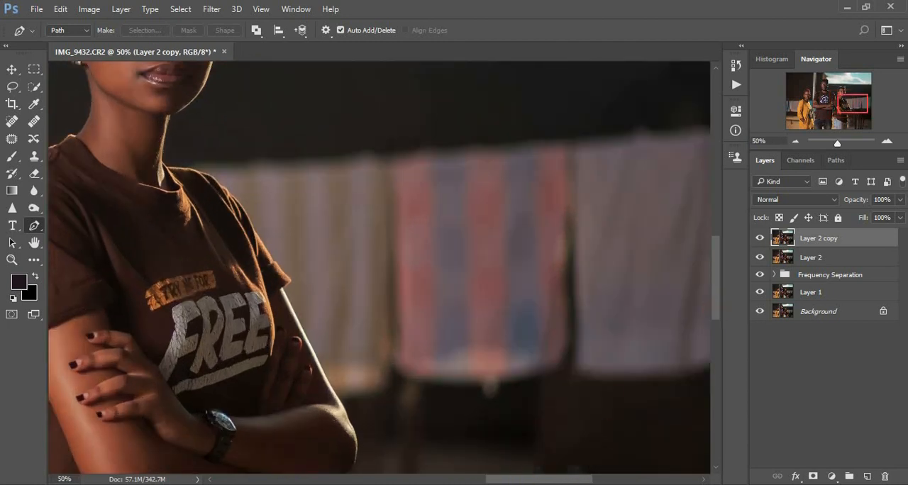
pyautogui.moveTo(554, 478); pyautogui.dragTo(571, 477)
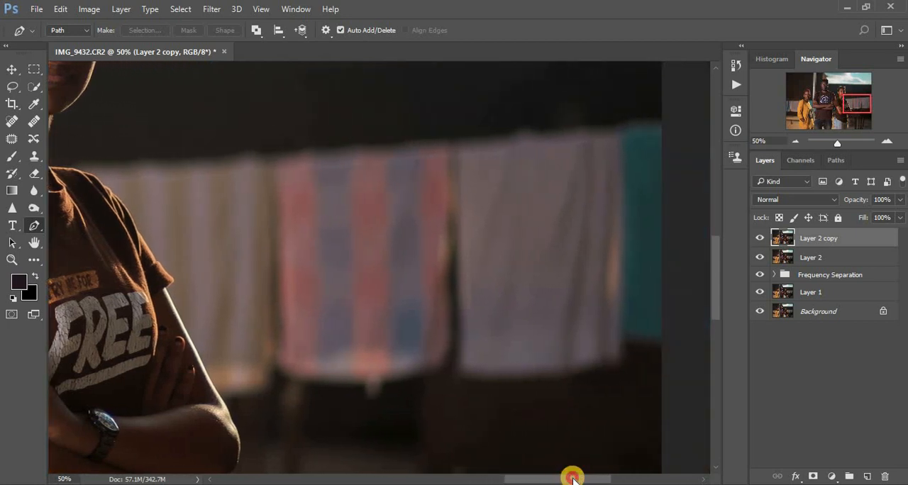
pyautogui.click(75, 142)
pyautogui.click(139, 130)
pyautogui.click(204, 125)
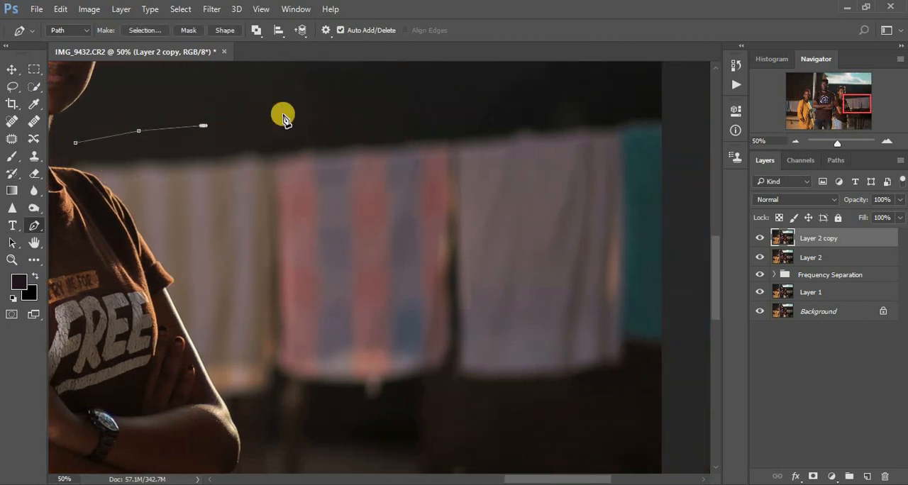
pyautogui.click(340, 114)
pyautogui.click(474, 99)
pyautogui.click(579, 97)
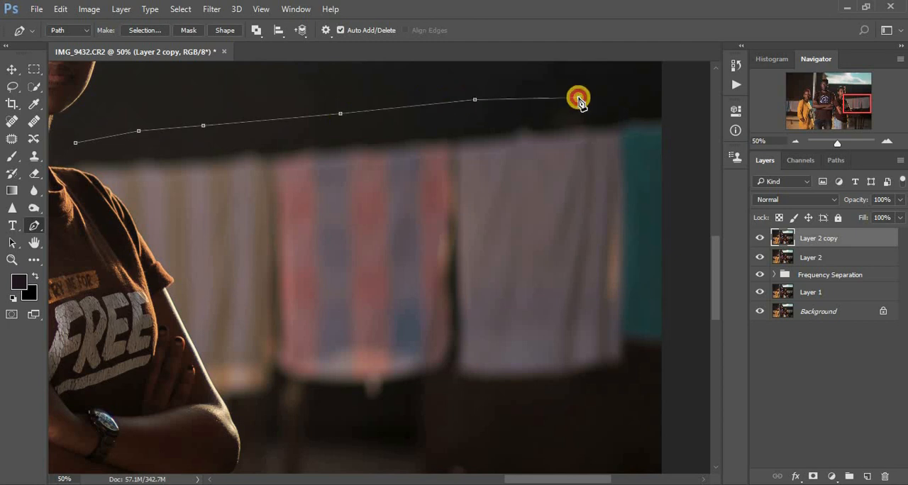
pyautogui.click(665, 100)
pyautogui.click(678, 114)
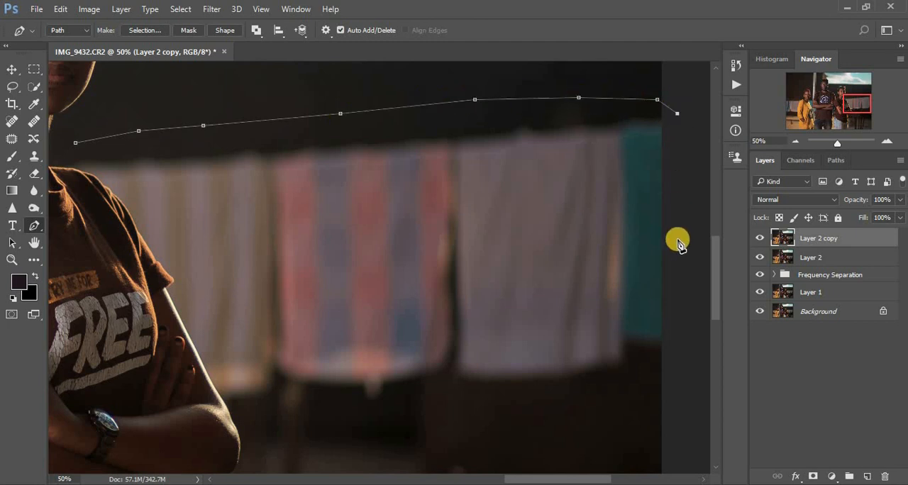
# Continue the path down outside the photo's right edge and back beneath the hanging clothes to near the right woman's elbow
pyautogui.click(676, 312)
pyautogui.click(671, 358)
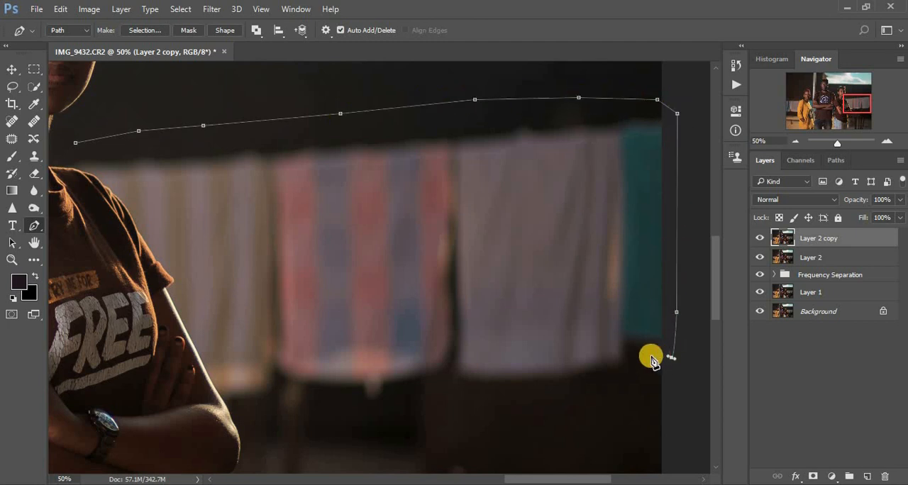
pyautogui.click(645, 355)
pyautogui.click(616, 374)
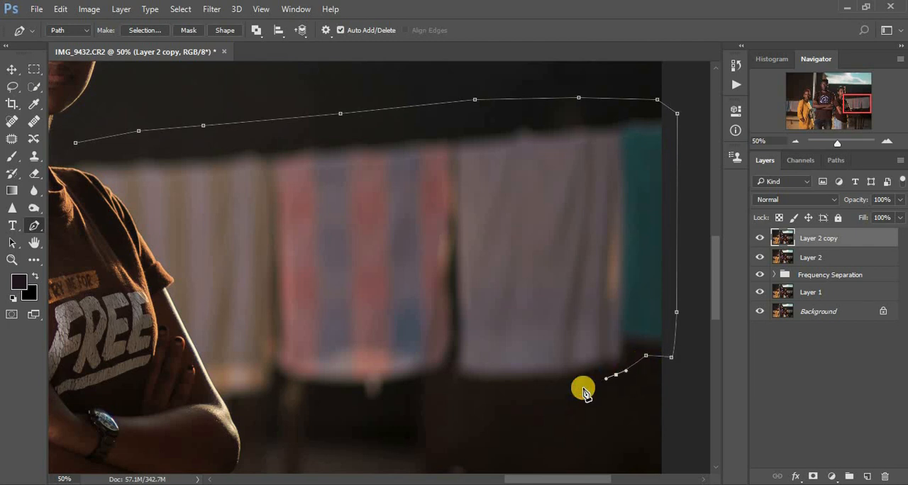
pyautogui.click(526, 391)
pyautogui.click(456, 393)
pyautogui.click(425, 393)
pyautogui.click(386, 405)
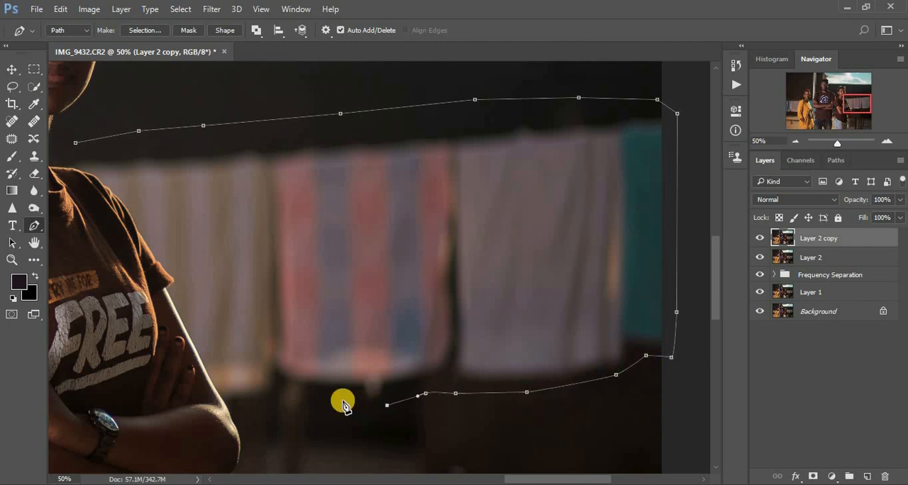
pyautogui.click(341, 400)
pyautogui.click(312, 413)
pyautogui.click(281, 404)
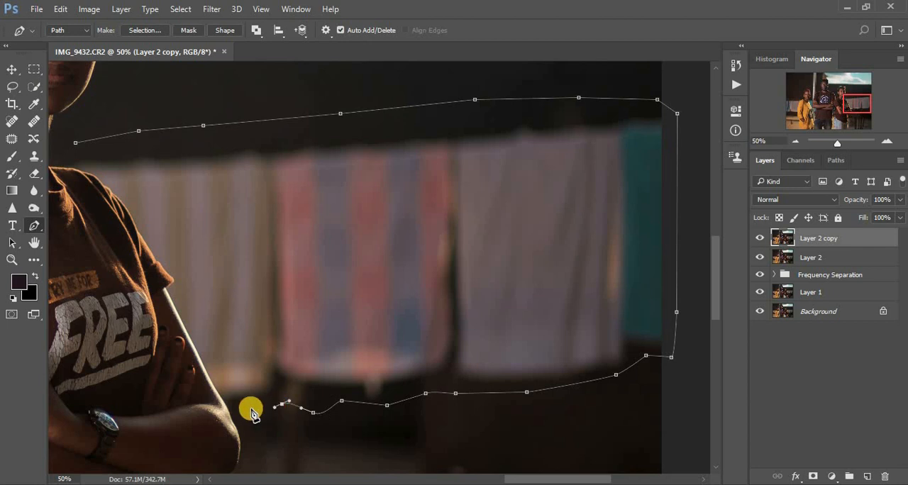
pyautogui.click(244, 411)
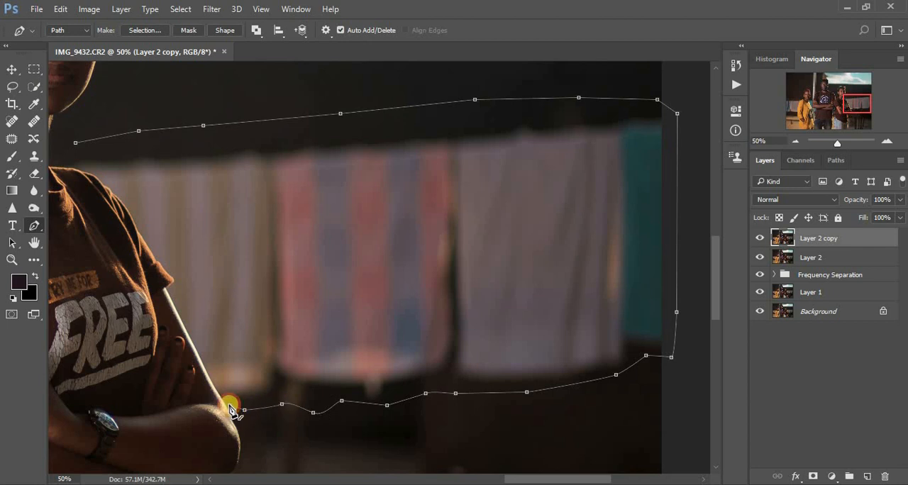
# Trace the path up along the right woman's arm, sleeve and shoulder and close it at its starting point
pyautogui.click(227, 405)
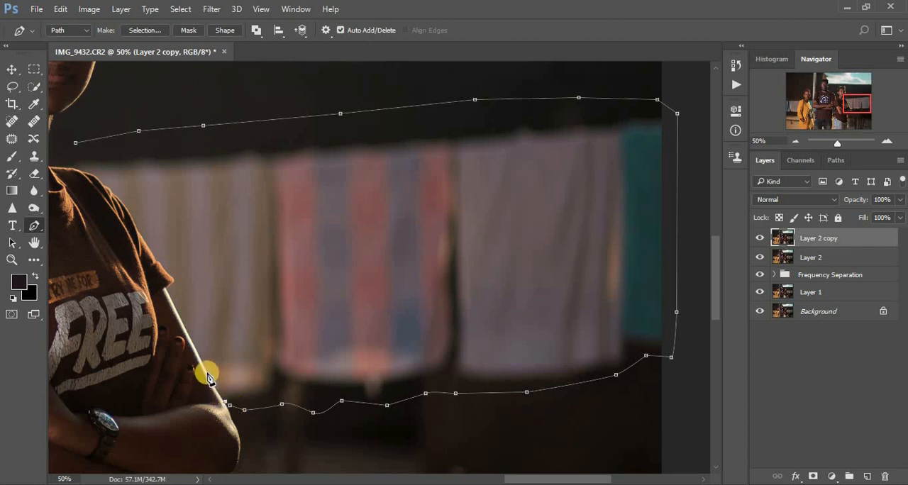
pyautogui.click(207, 372)
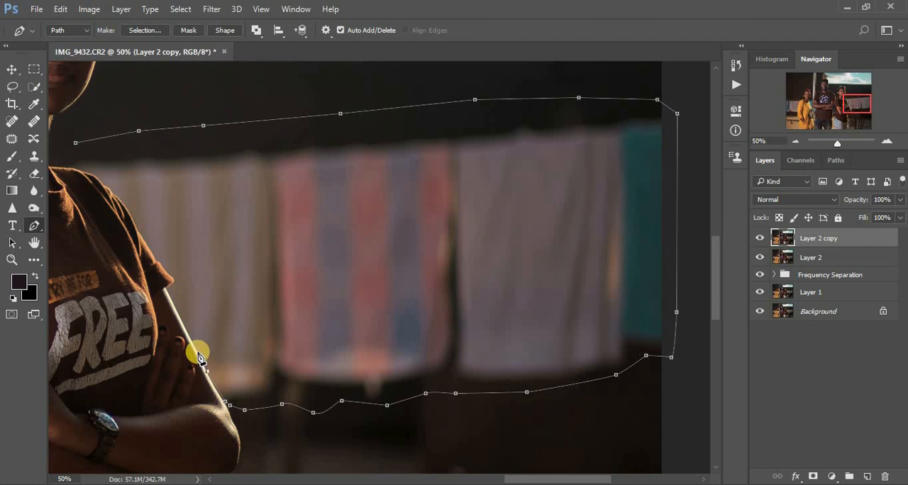
pyautogui.click(198, 352)
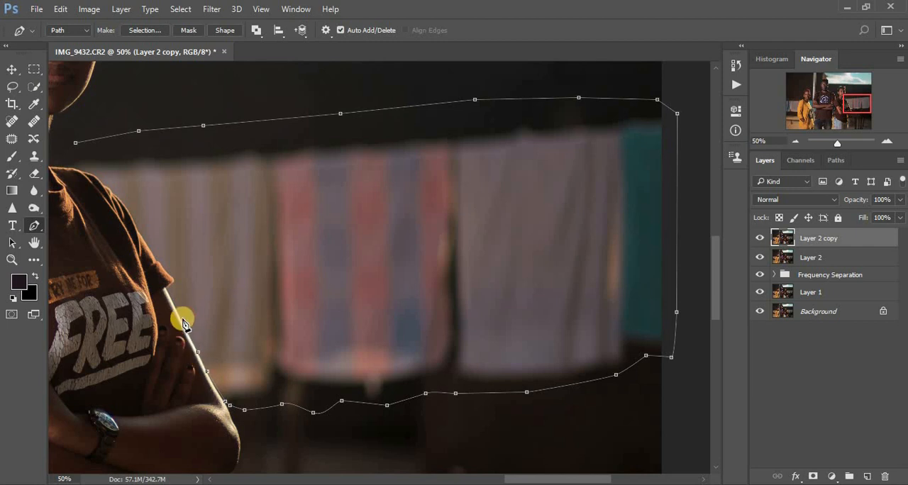
pyautogui.click(175, 307)
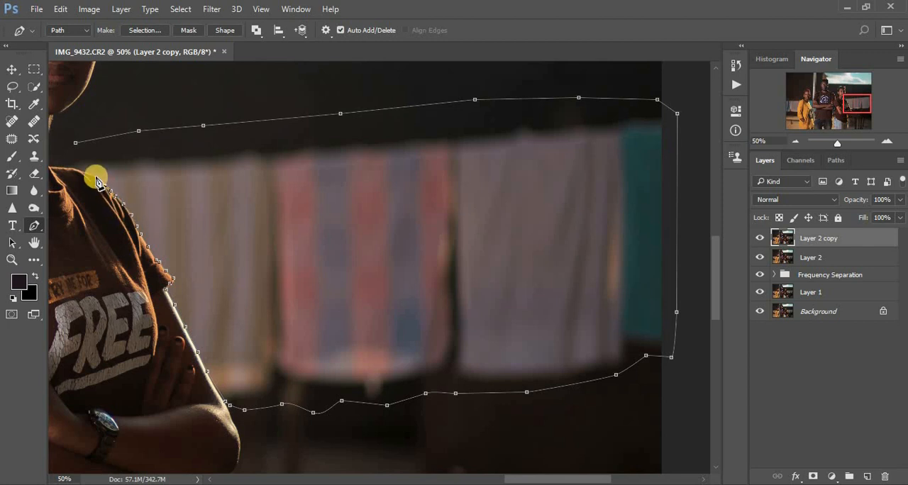
pyautogui.click(81, 174)
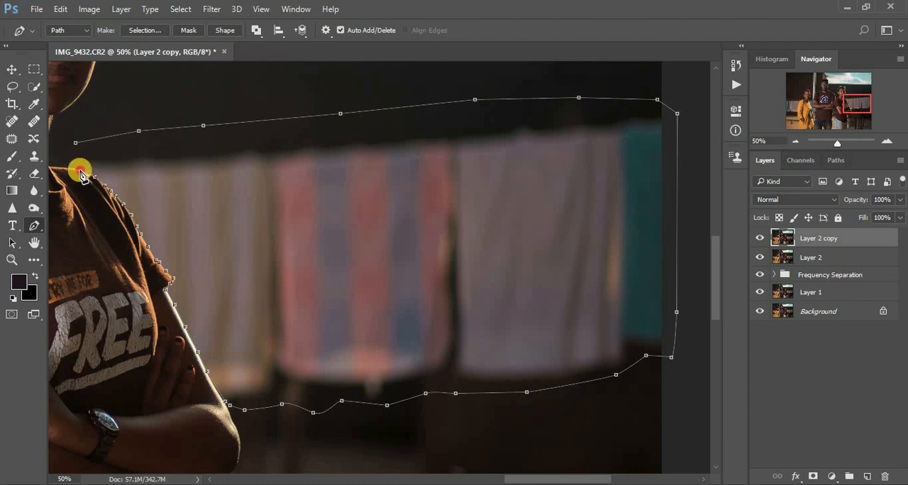
pyautogui.click(68, 170)
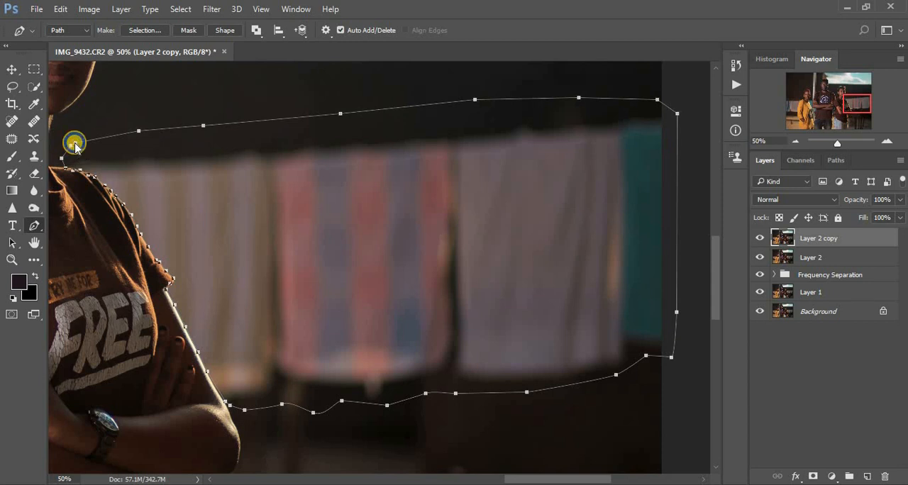
# Convert the closed path into a new anti-aliased selection with a feather radius of 3 pixels
pyautogui.rightClick(75, 146)
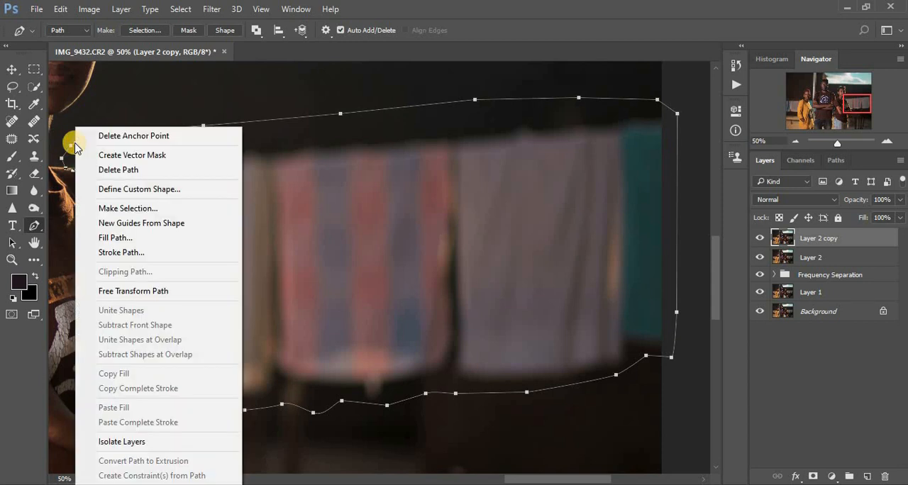
pyautogui.click(128, 208)
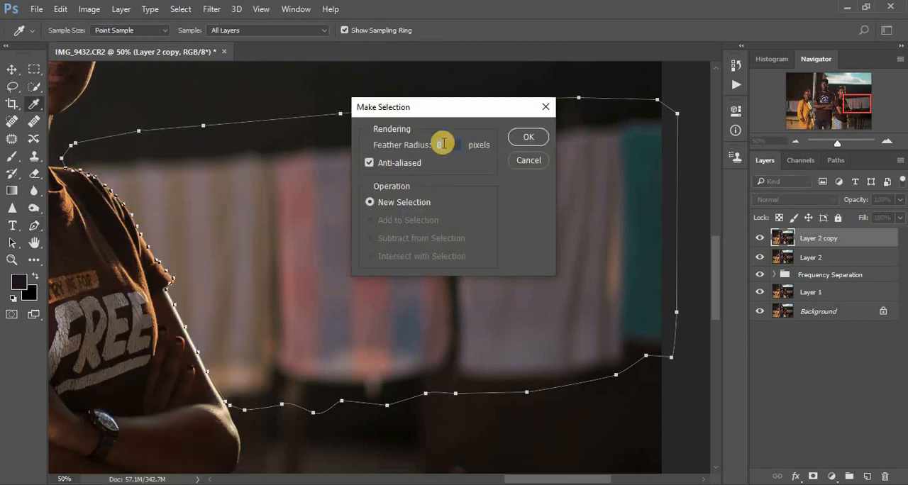
pyautogui.click(528, 137)
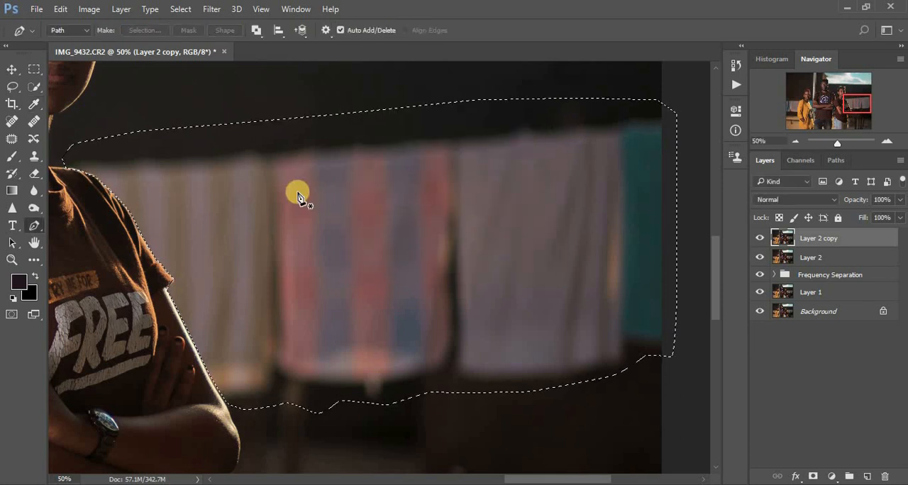
pyautogui.hotkey('ctrl', 'd')
# Start another Pen path above the clothes hanging behind the left woman, from outside the photo's left edge to her shoulder
pyautogui.hotkey('ctrl', '-')
pyautogui.hotkey('ctrl', '-')
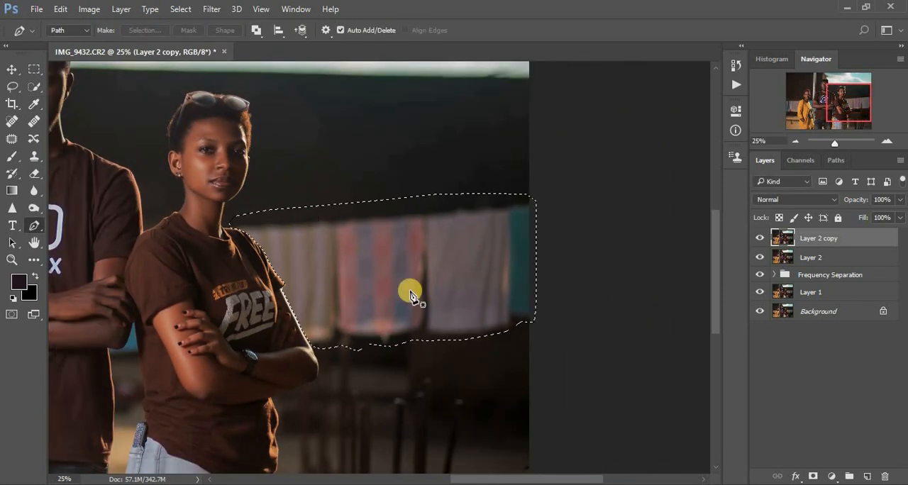
pyautogui.moveTo(548, 479); pyautogui.dragTo(423, 479)
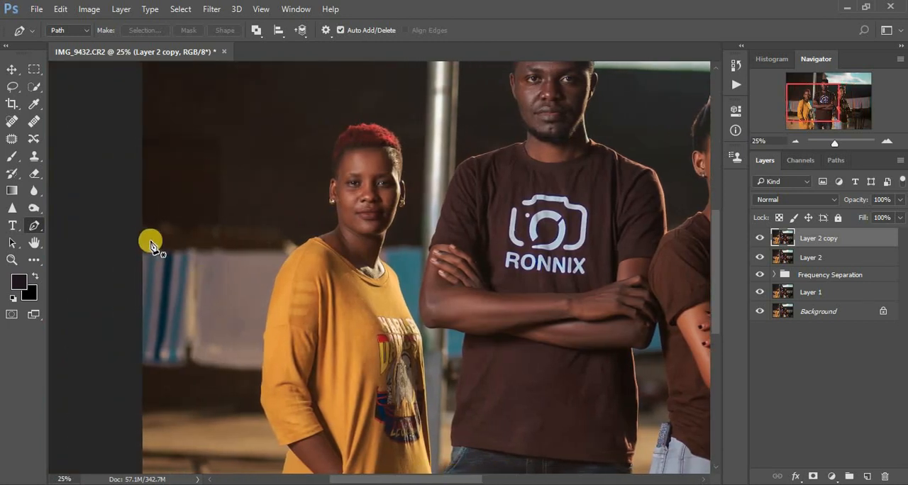
pyautogui.click(135, 214)
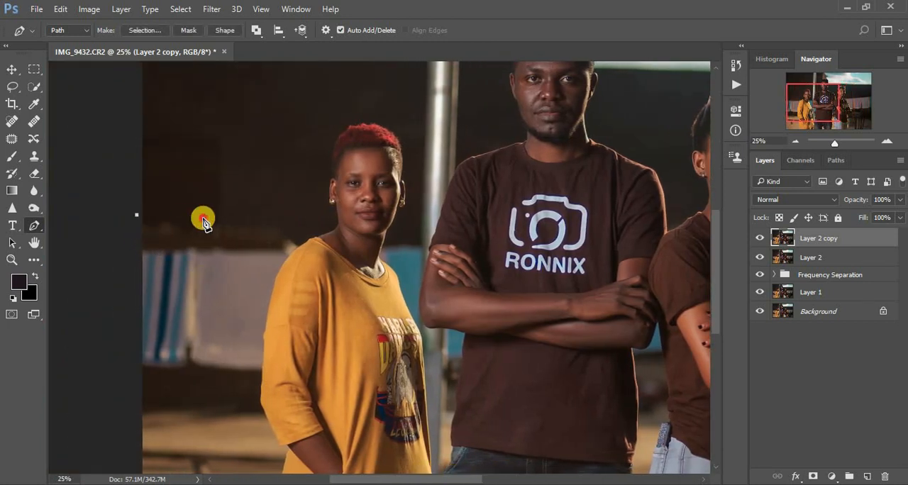
pyautogui.click(202, 218)
pyautogui.moveTo(264, 215); pyautogui.dragTo(268, 216)
pyautogui.click(299, 228)
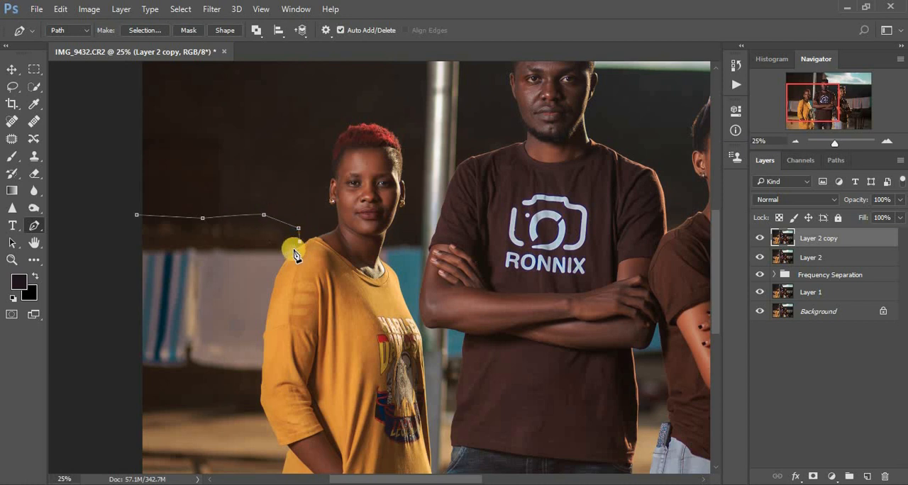
pyautogui.hotkey('ctrl', '+')
pyautogui.hotkey('ctrl', '+')
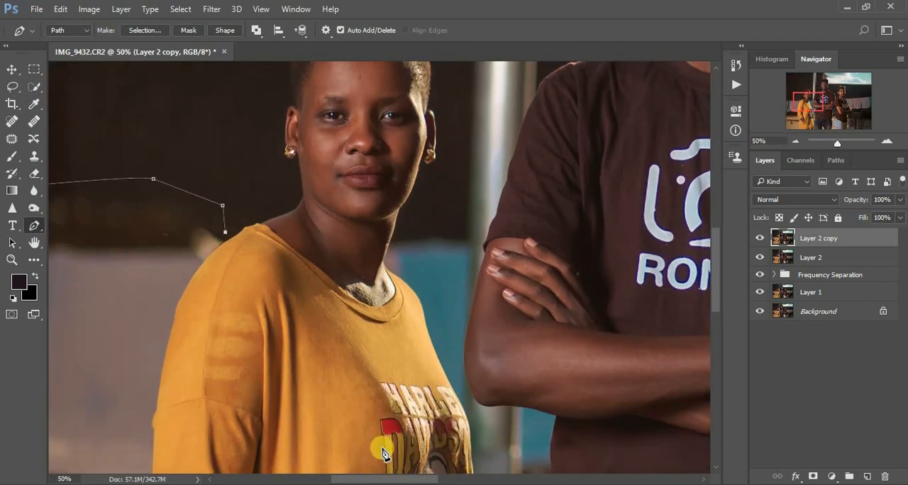
pyautogui.moveTo(390, 479); pyautogui.dragTo(351, 478)
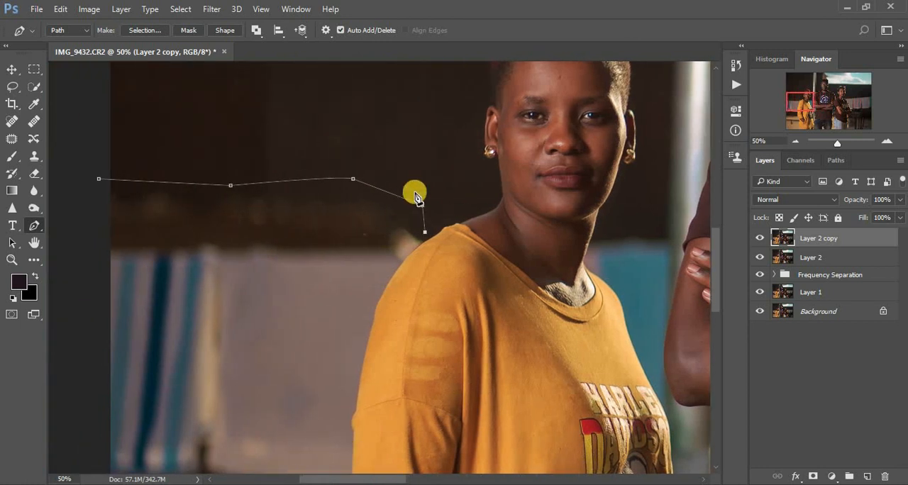
# Trace the path down the outer shoulder and sleeve edge of the left woman's yellow top to below the hanging clothes
pyautogui.click(415, 251)
pyautogui.click(394, 273)
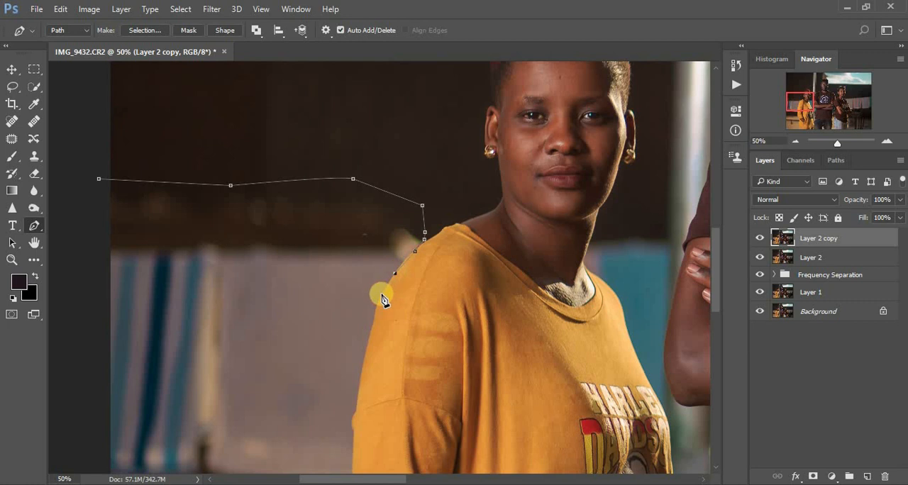
pyautogui.click(380, 295)
pyautogui.click(372, 319)
pyautogui.click(366, 346)
pyautogui.click(358, 392)
pyautogui.click(355, 413)
pyautogui.click(354, 438)
pyautogui.moveTo(715, 304); pyautogui.dragTo(717, 318)
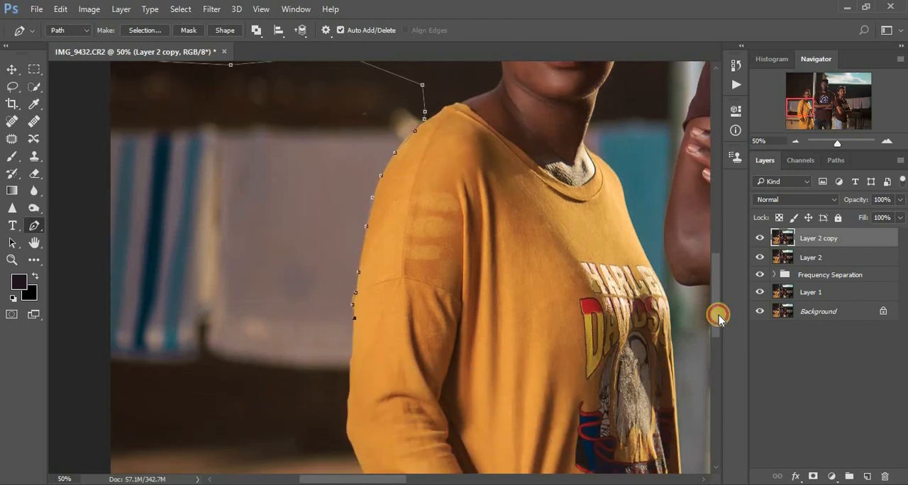
pyautogui.click(352, 350)
pyautogui.click(348, 368)
# Run the path below the hanging clothes and up outside the photo's left edge, closing it at its starting point
pyautogui.click(314, 377)
pyautogui.click(198, 392)
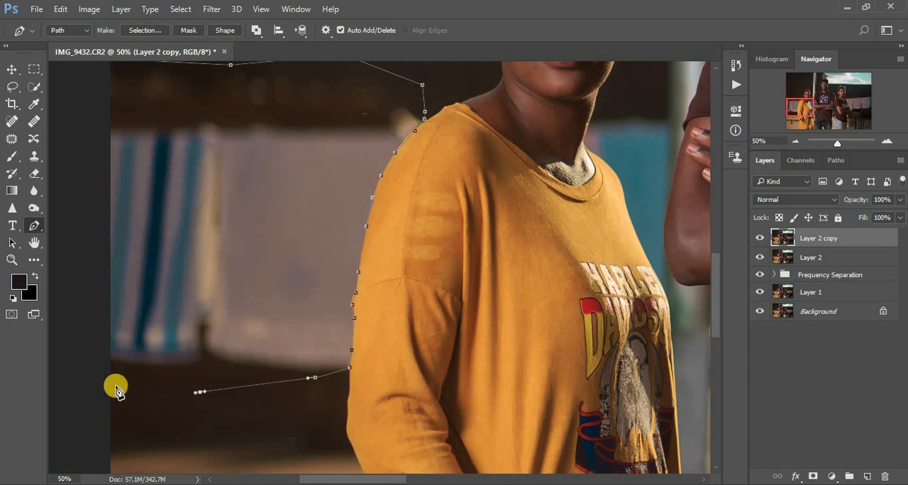
pyautogui.click(109, 385)
pyautogui.click(87, 297)
pyautogui.click(83, 115)
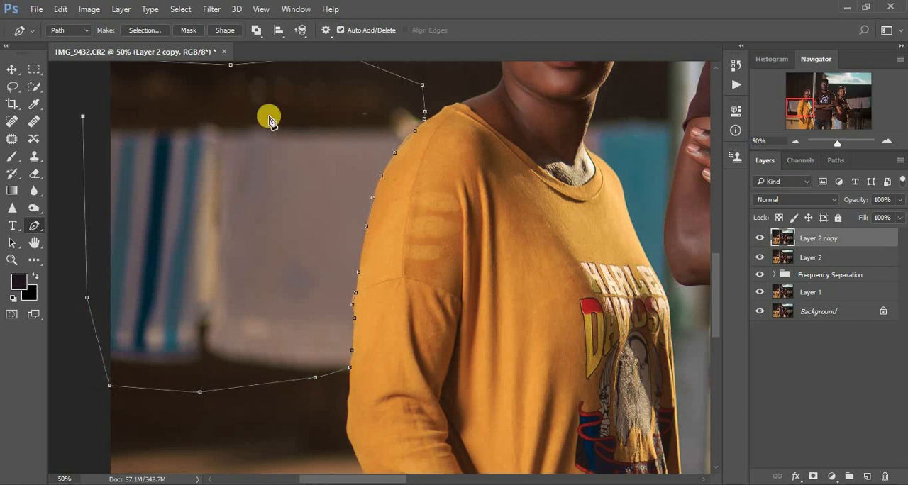
pyautogui.scroll(3, 503, 259)
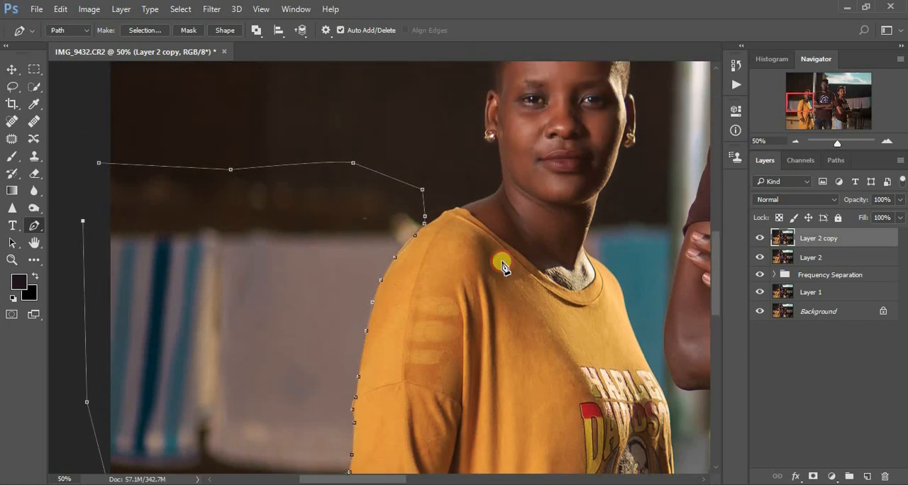
pyautogui.click(99, 163)
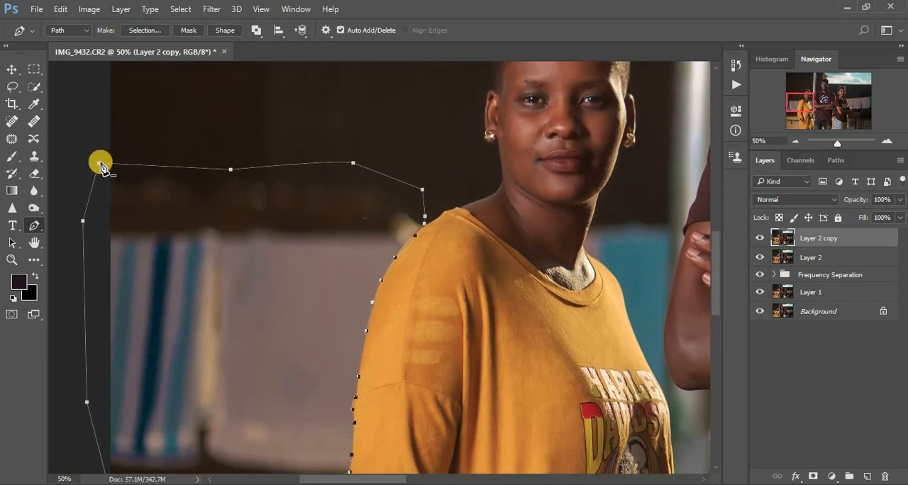
pyautogui.rightClick(101, 165)
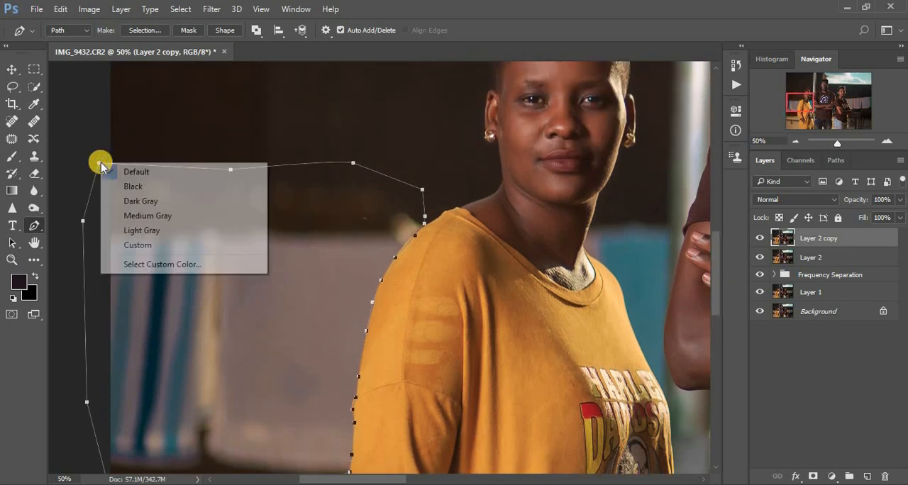
pyautogui.click(196, 133)
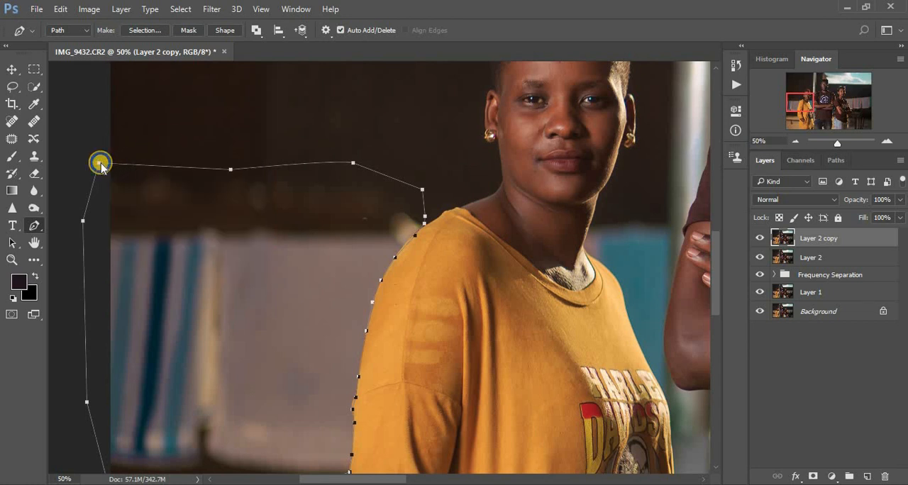
pyautogui.rightClick(100, 165)
pyautogui.click(170, 122)
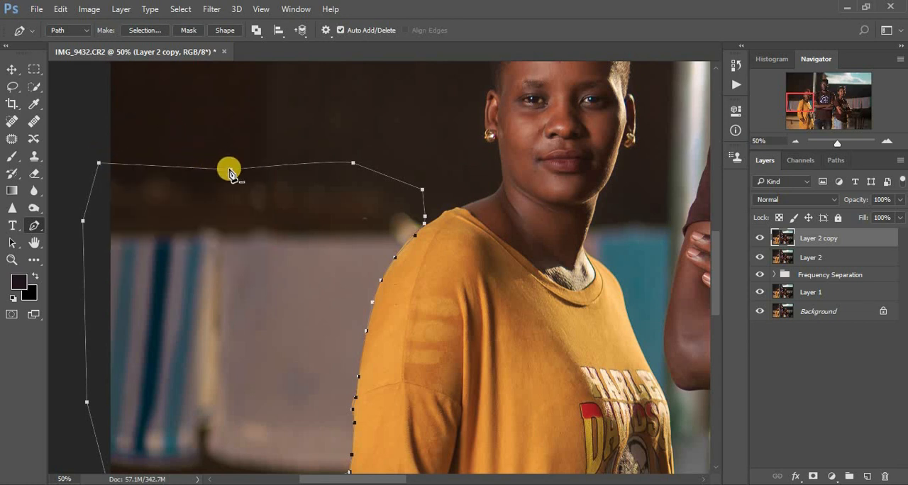
# Convert the closed path into an anti-aliased selection with a 3-pixel feather radius, added to the existing selection
pyautogui.rightClick(233, 174)
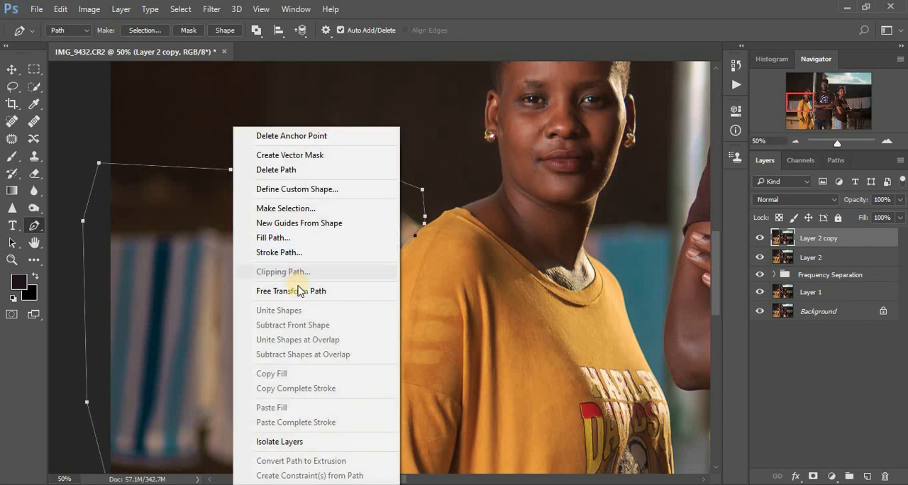
pyautogui.click(288, 207)
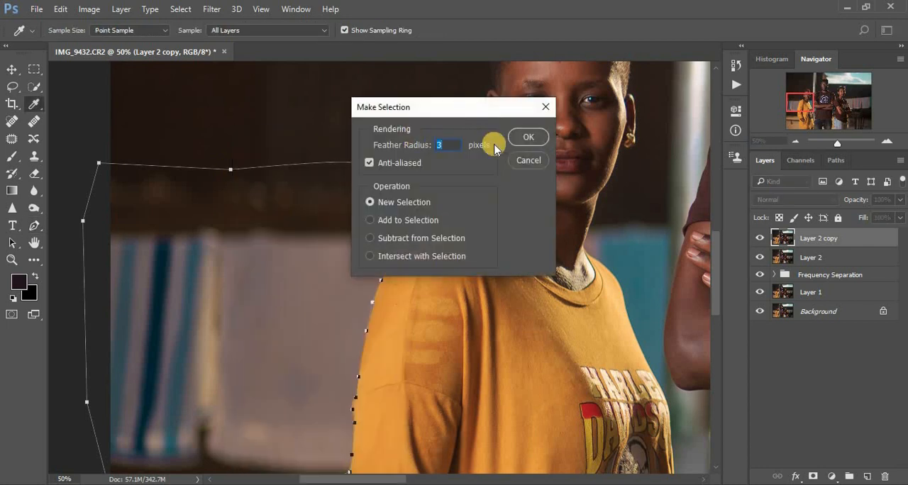
pyautogui.click(370, 221)
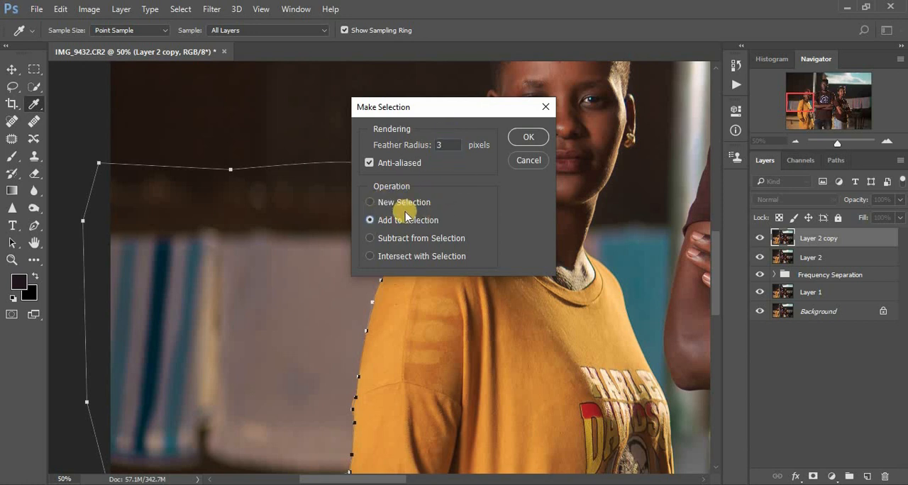
pyautogui.click(531, 137)
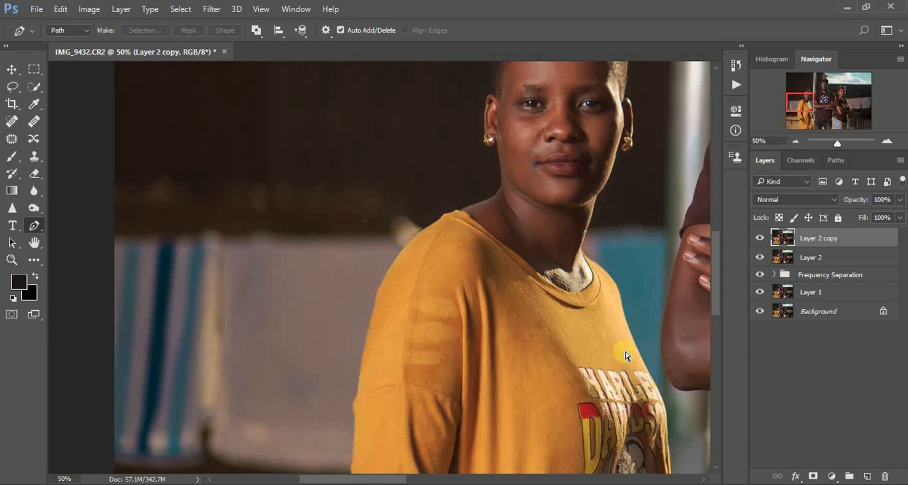
# Start another Pen path at the photo's top edge, left of the metal pole, and bring it down toward the left woman's head
pyautogui.hotkey('ctrl', '-')
pyautogui.hotkey('ctrl', '-')
pyautogui.hotkey('ctrl', '-')
pyautogui.hotkey('ctrl', '-')
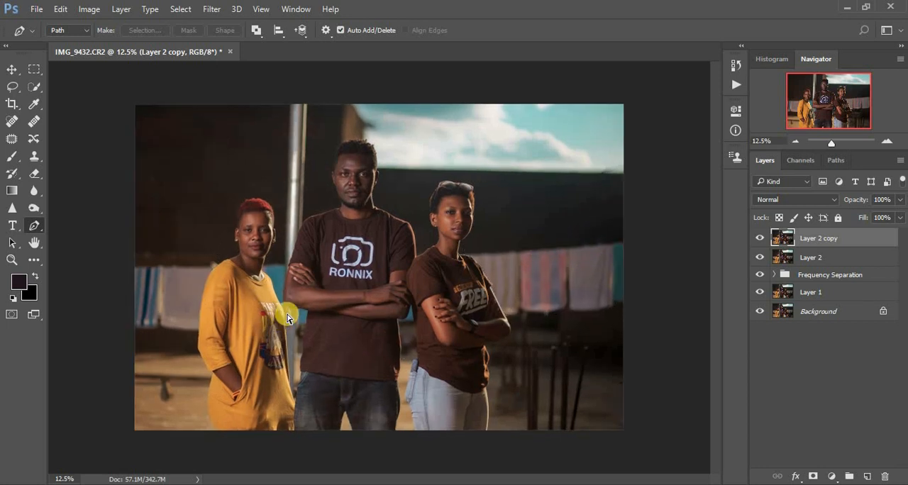
pyautogui.hotkey('ctrl', '+')
pyautogui.hotkey('ctrl', '+')
pyautogui.hotkey('ctrl', '+')
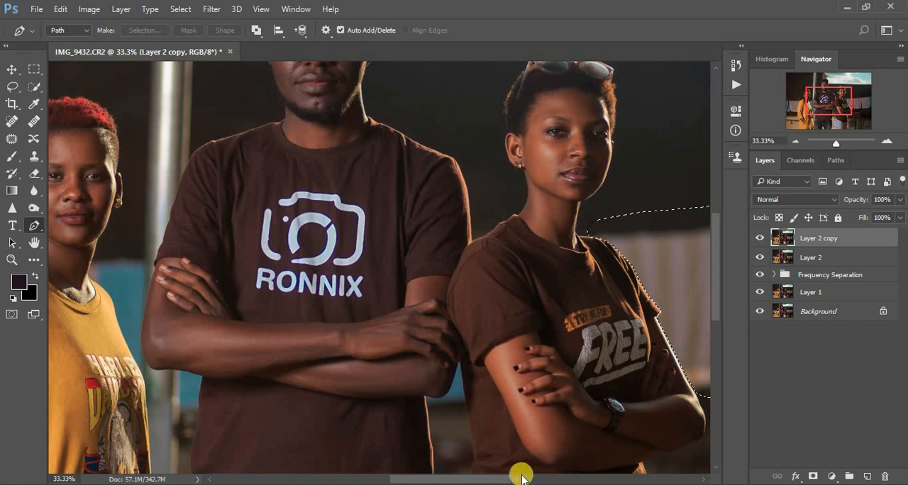
pyautogui.moveTo(521, 479); pyautogui.dragTo(466, 475)
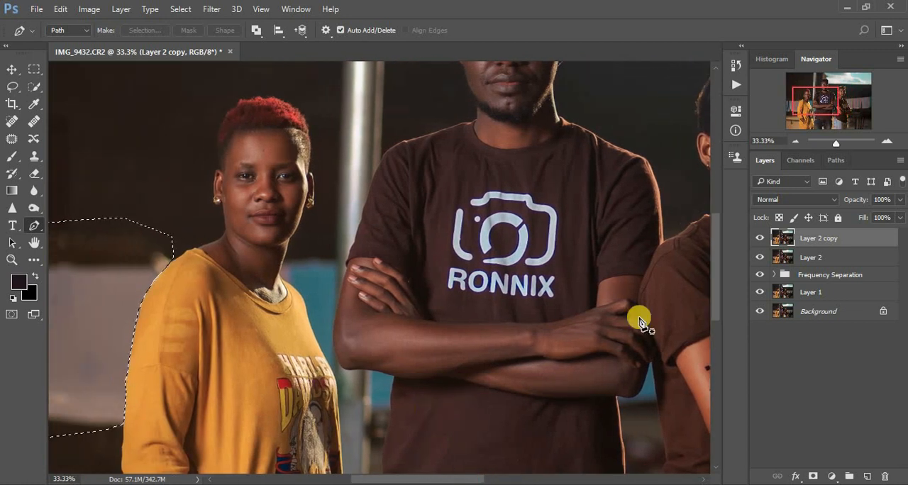
pyautogui.moveTo(716, 299); pyautogui.dragTo(713, 226)
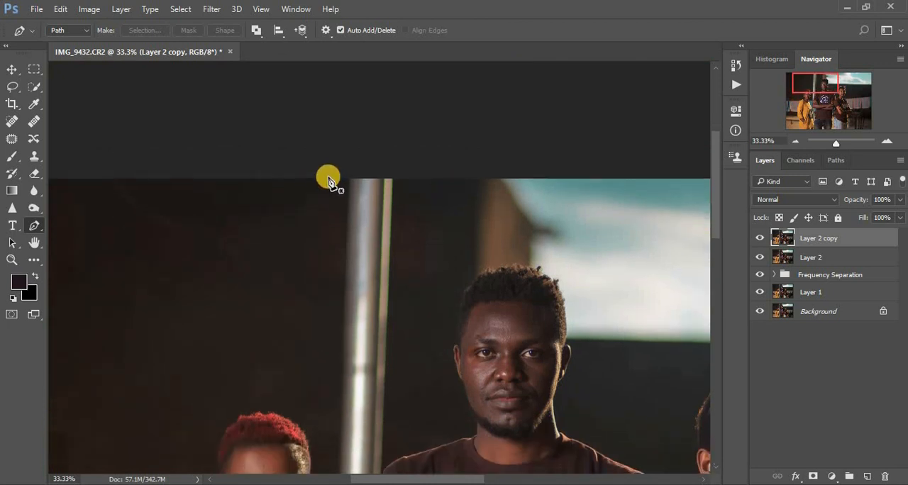
pyautogui.click(328, 177)
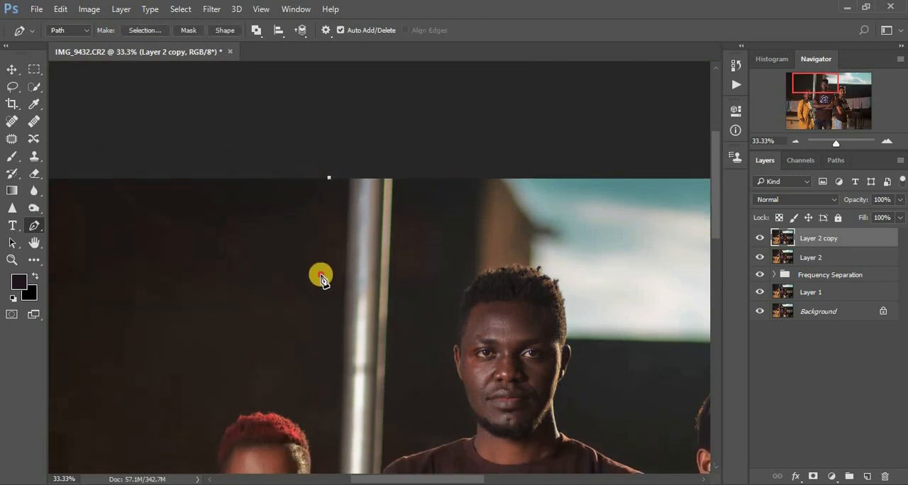
pyautogui.moveTo(320, 269); pyautogui.dragTo(323, 309)
pyautogui.moveTo(330, 395); pyautogui.dragTo(331, 434)
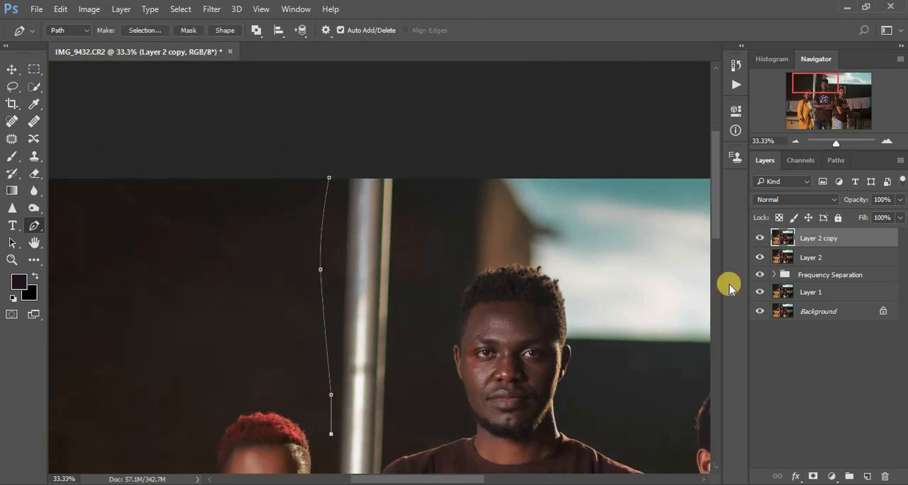
# Continue the path down between the pole and the left woman's face, then along her neck to her collar
pyautogui.moveTo(717, 219); pyautogui.dragTo(715, 280)
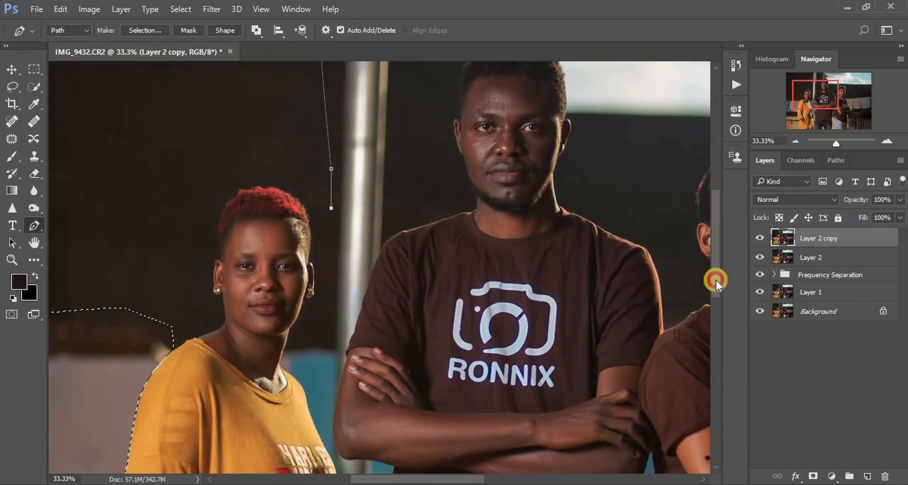
pyautogui.moveTo(323, 239); pyautogui.dragTo(322, 294)
pyautogui.moveTo(303, 327); pyautogui.dragTo(291, 339)
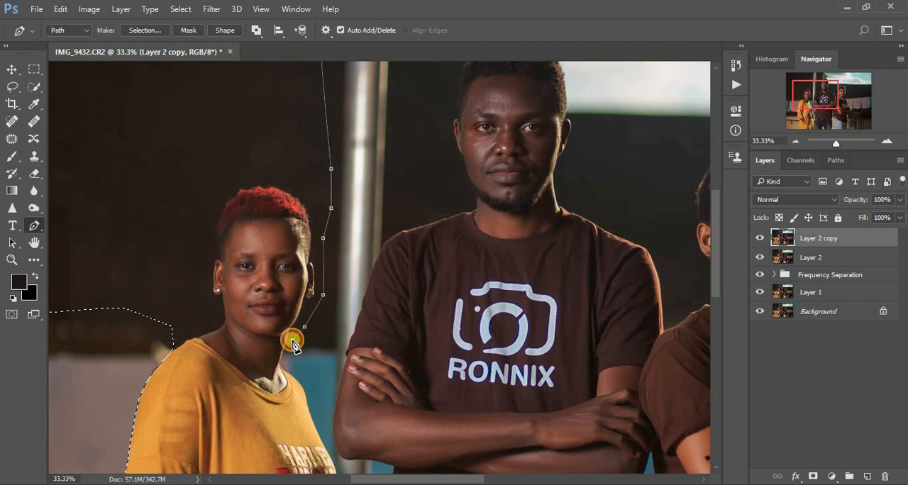
pyautogui.hotkey('ctrl', '+')
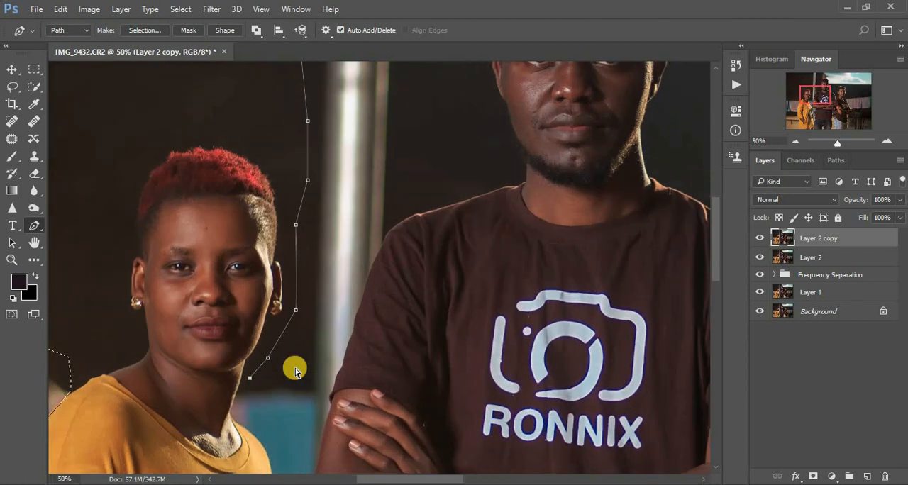
pyautogui.hotkey('ctrl', '+')
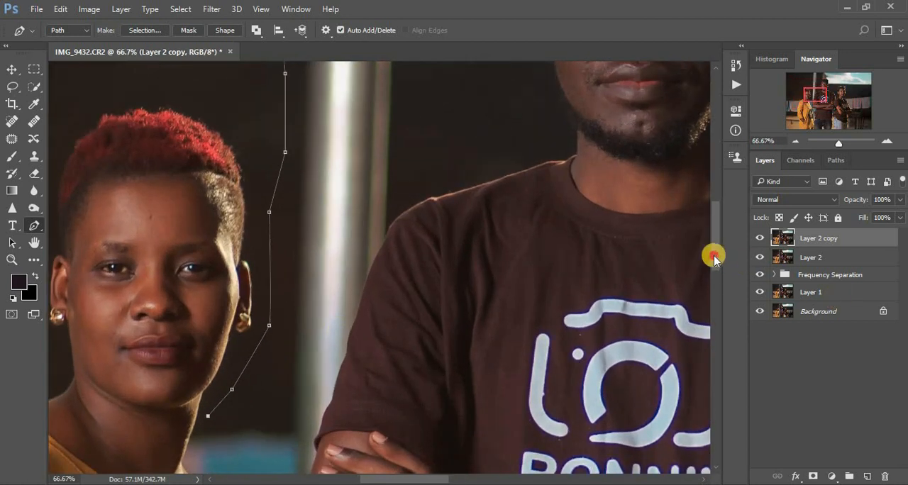
pyautogui.moveTo(713, 253); pyautogui.dragTo(711, 298)
pyautogui.click(206, 153)
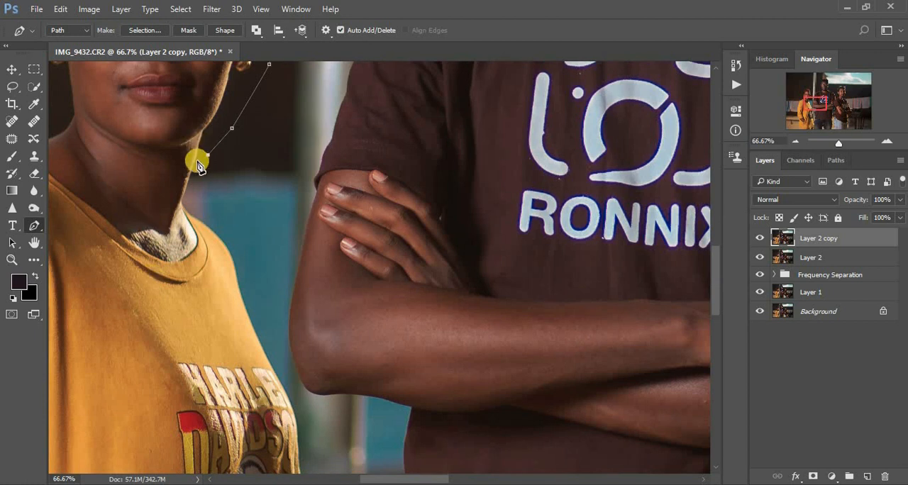
pyautogui.click(189, 176)
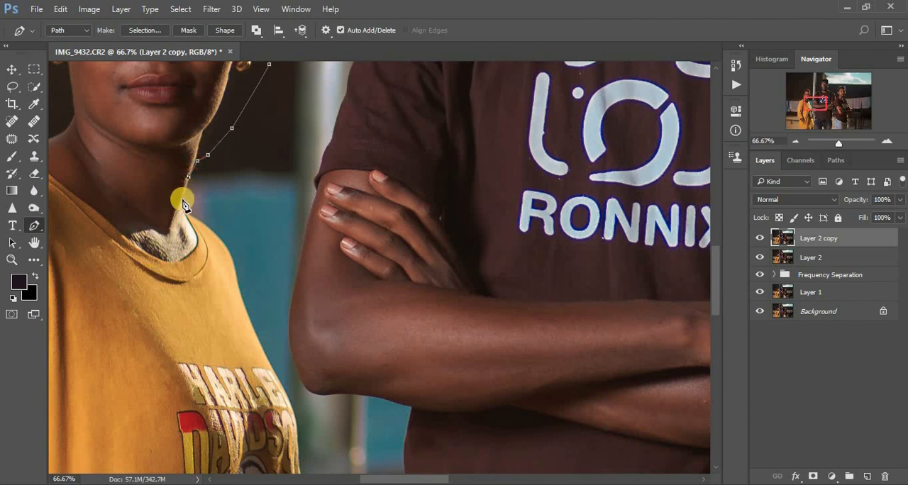
pyautogui.click(181, 204)
pyautogui.click(187, 211)
pyautogui.click(197, 219)
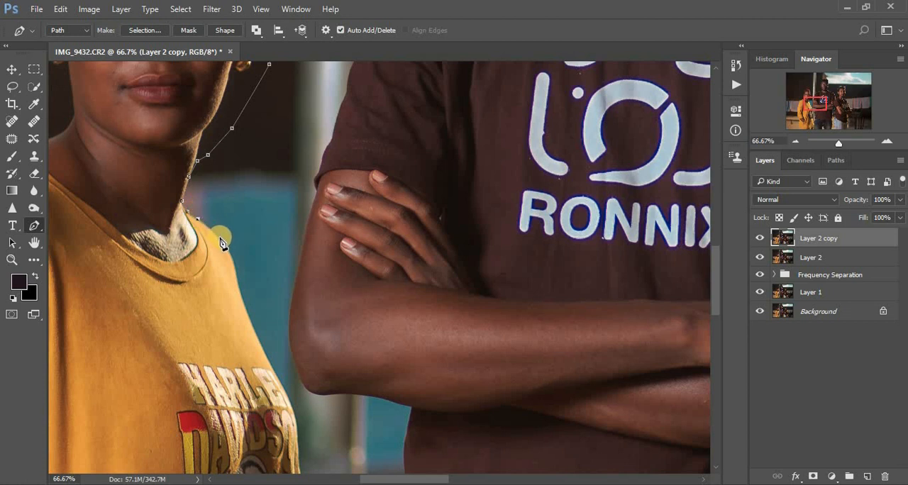
# Trace the path down the shoulder and front edge of the yellow top facing the man, to below his elbow
pyautogui.click(236, 273)
pyautogui.click(255, 334)
pyautogui.click(269, 359)
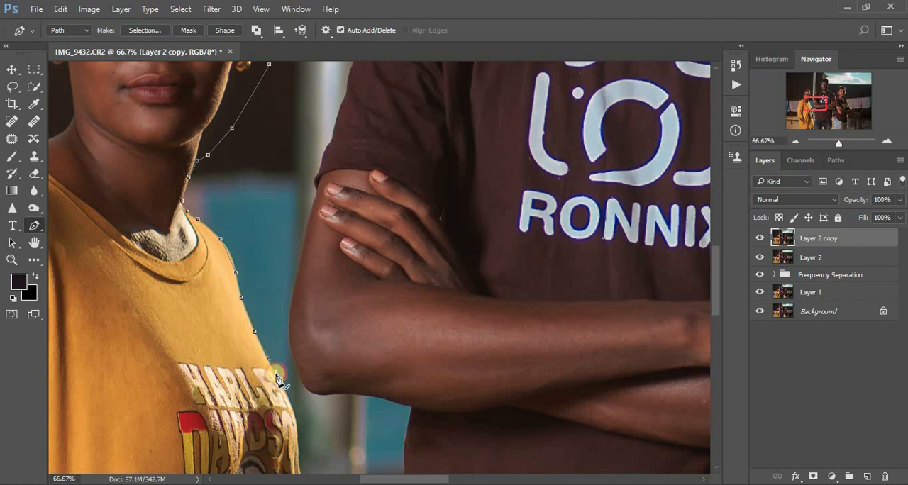
pyautogui.click(276, 372)
pyautogui.click(284, 390)
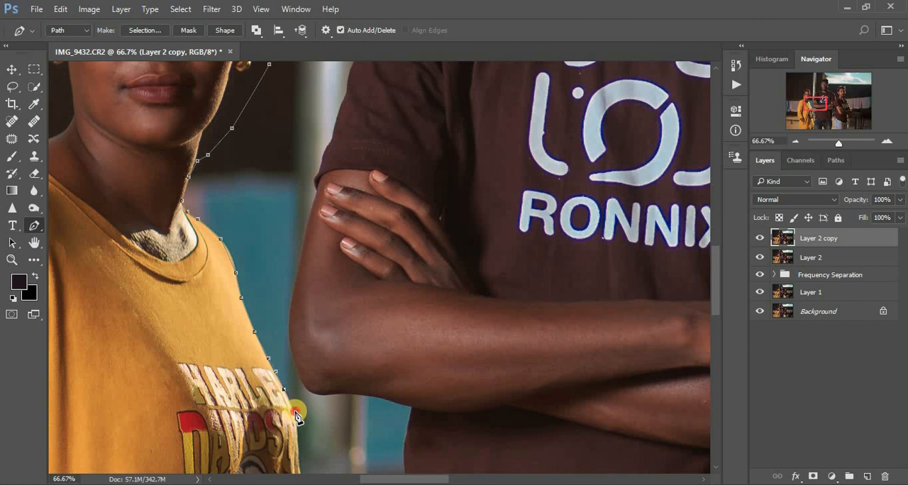
pyautogui.click(295, 412)
pyautogui.scroll(-1, 720, 312)
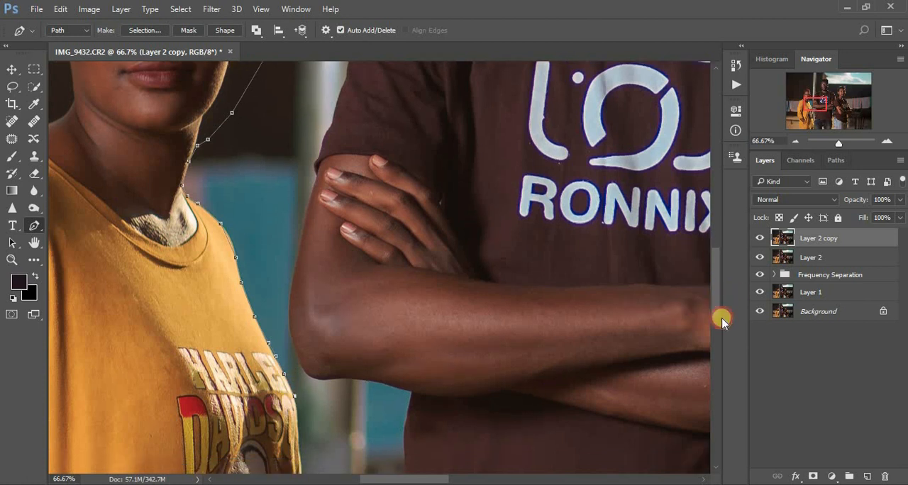
pyautogui.moveTo(721, 320)
pyautogui.mouseDown()
pyautogui.moveTo(726, 361)
pyautogui.moveTo(730, 326)
pyautogui.mouseUp()
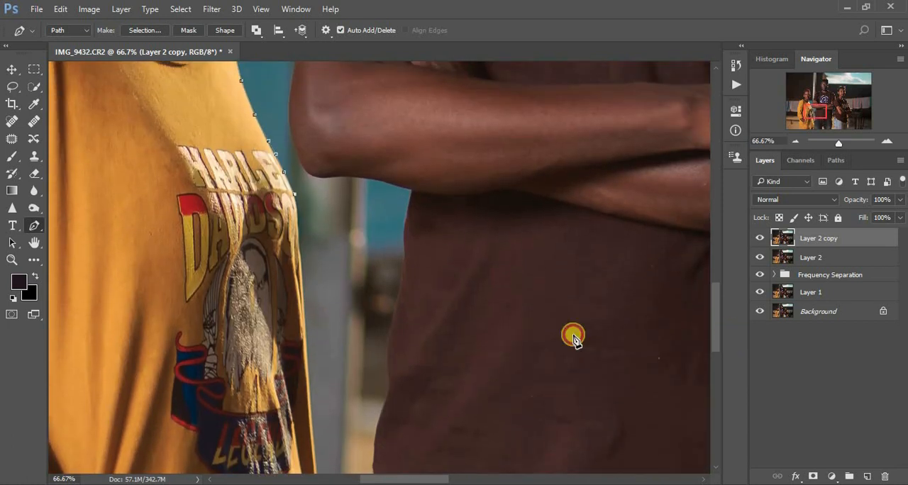
pyautogui.click(302, 286)
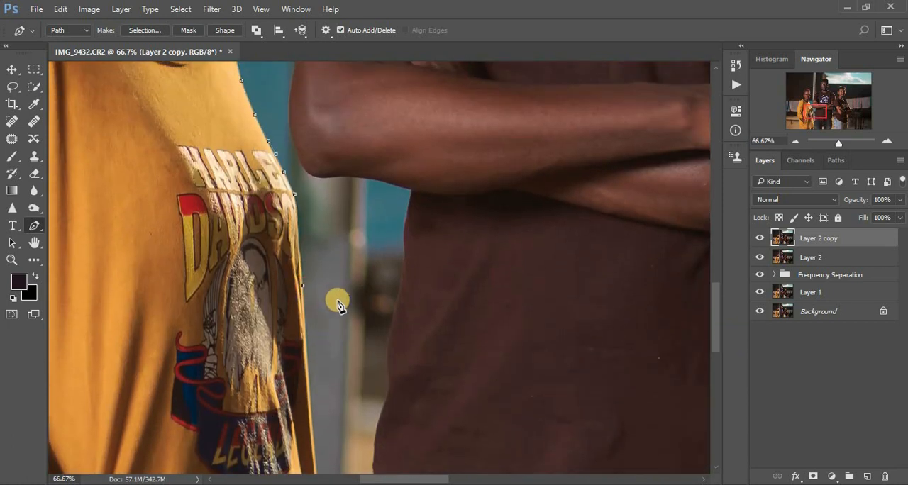
# Carry the path across the gap below the hanging cloth and up the edge of the man's shirt to his forearm
pyautogui.click(368, 308)
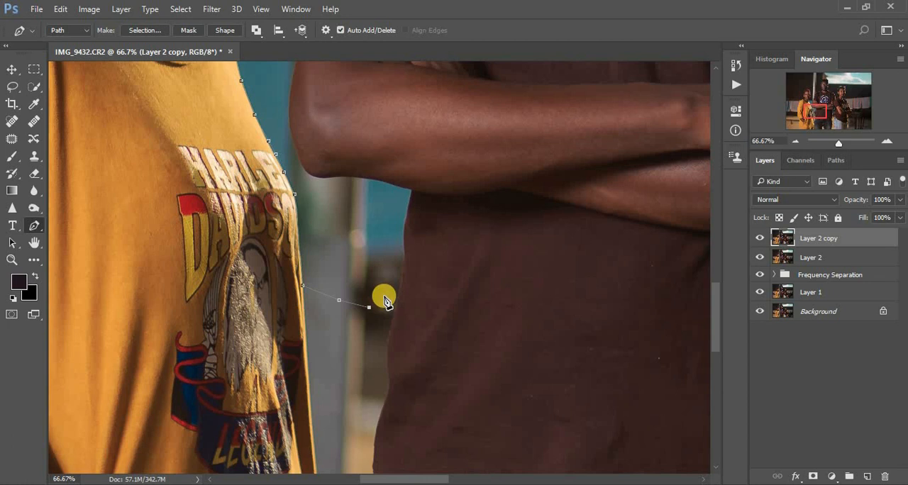
pyautogui.click(390, 290)
pyautogui.click(397, 272)
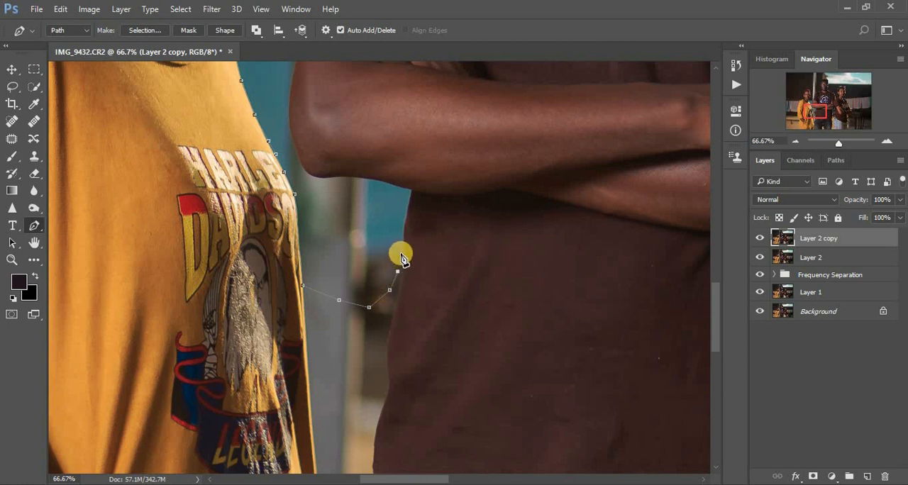
pyautogui.click(402, 251)
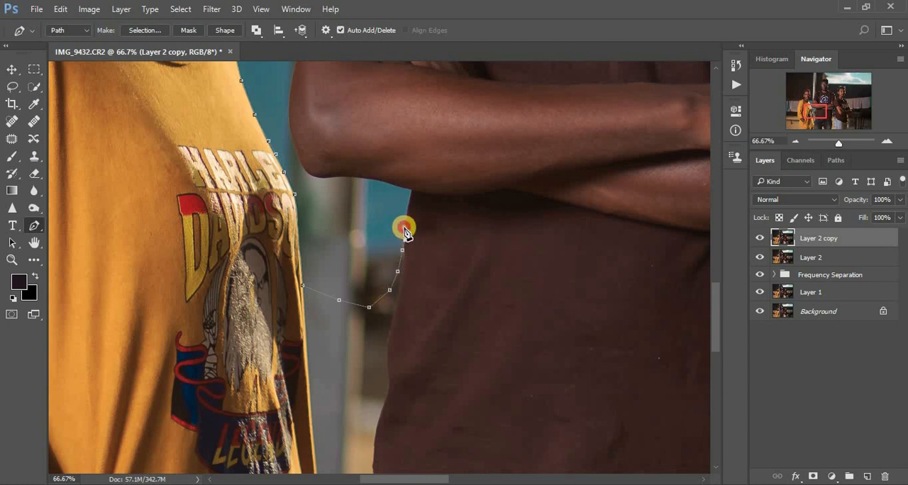
pyautogui.click(407, 211)
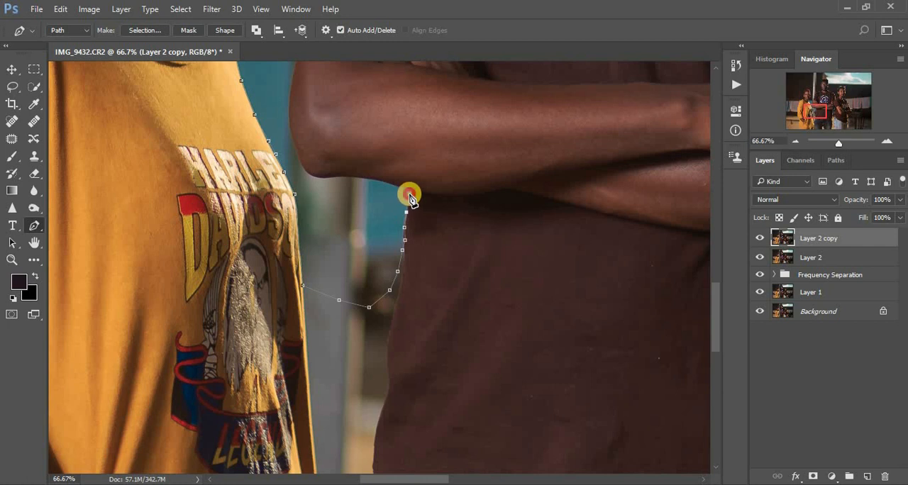
pyautogui.click(405, 192)
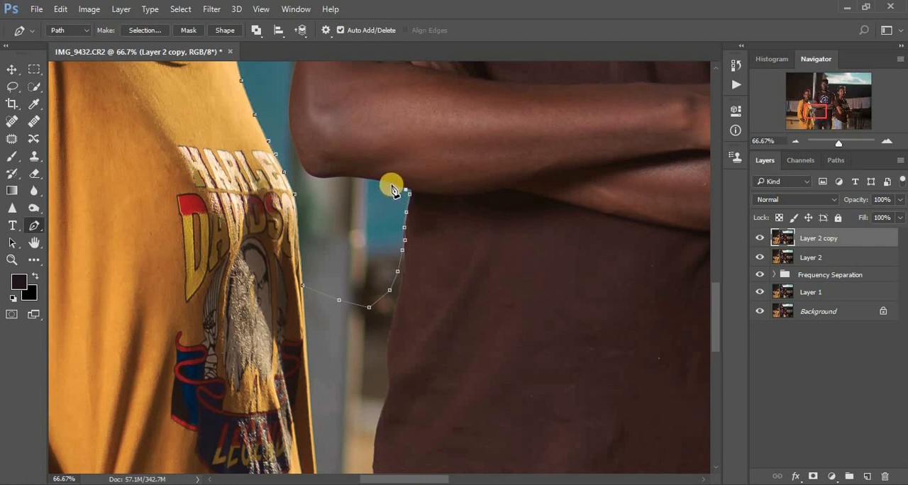
# Continue the Pen path along the underside of the man's forearm from his shirt edge to his elbow
pyautogui.click(385, 183)
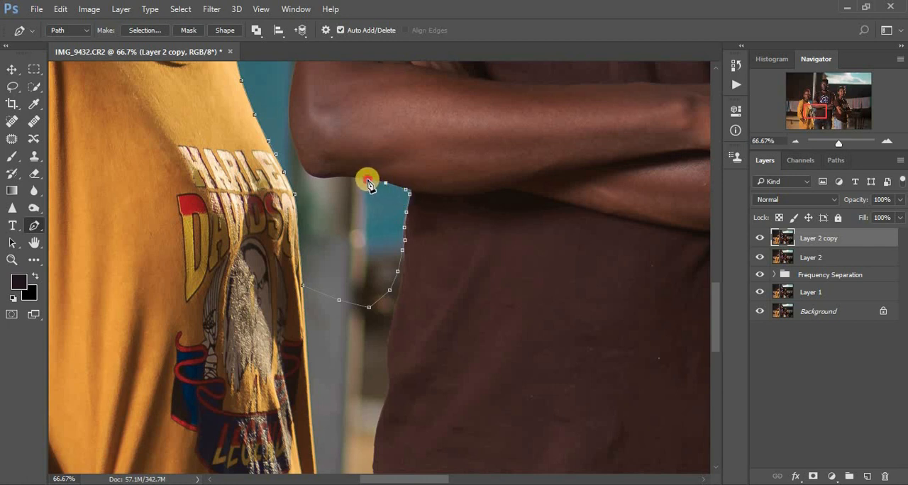
pyautogui.click(367, 181)
pyautogui.click(347, 179)
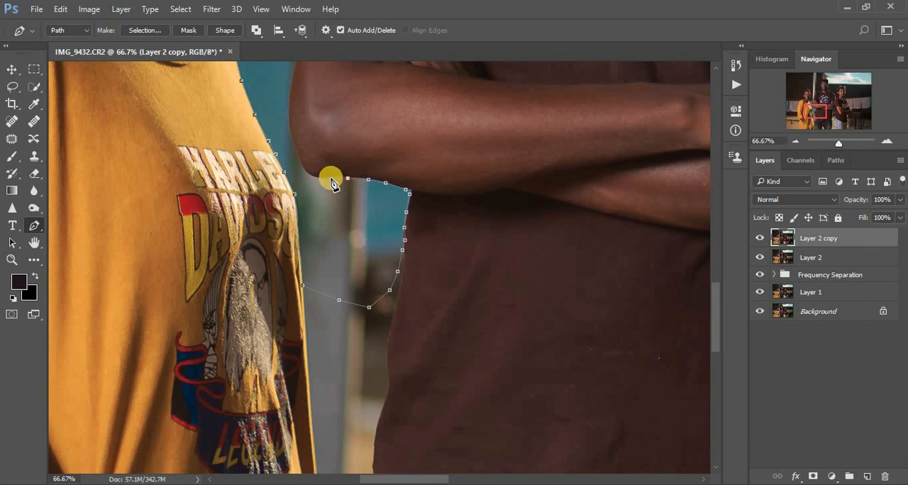
pyautogui.click(330, 180)
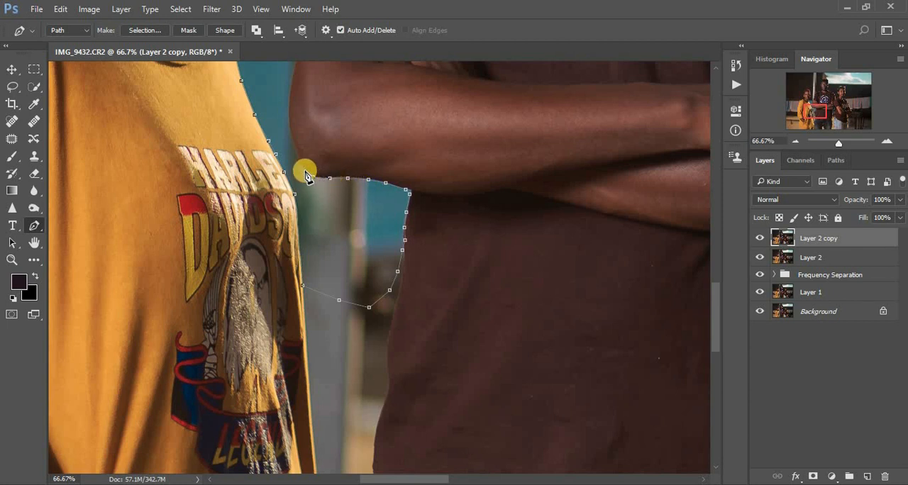
pyautogui.click(305, 172)
# Trace the path around the man's elbow and up the outer edge of his upper arm to just below the sleeve
pyautogui.moveTo(713, 310); pyautogui.dragTo(711, 281)
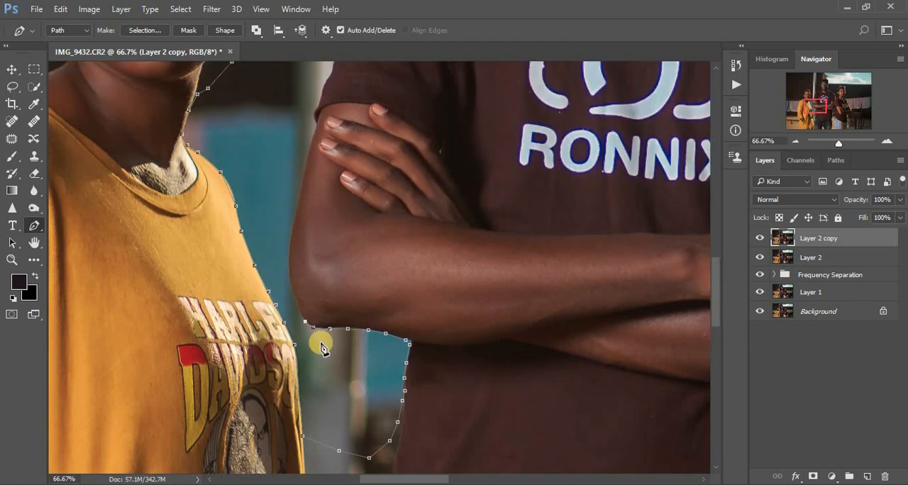
pyautogui.click(298, 304)
pyautogui.click(292, 286)
pyautogui.click(292, 242)
pyautogui.click(297, 219)
pyautogui.click(301, 191)
pyautogui.click(308, 161)
pyautogui.click(317, 124)
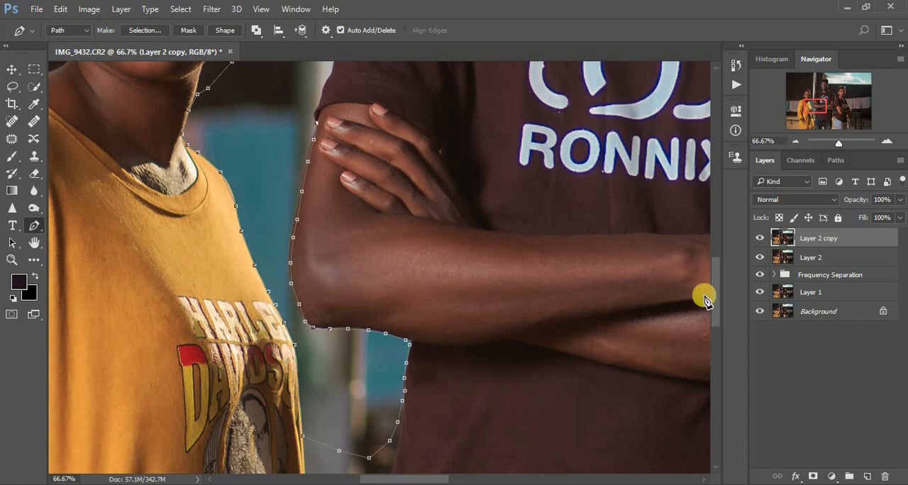
# Carry the path past the sleeve hem and up the outer edge of the man's shirt sleeve beside the metal pole
pyautogui.moveTo(715, 301); pyautogui.dragTo(714, 269)
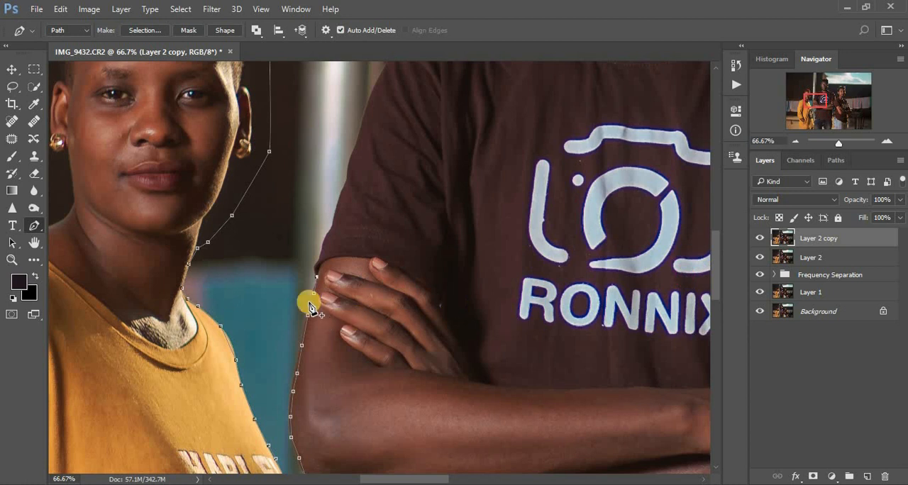
pyautogui.click(313, 268)
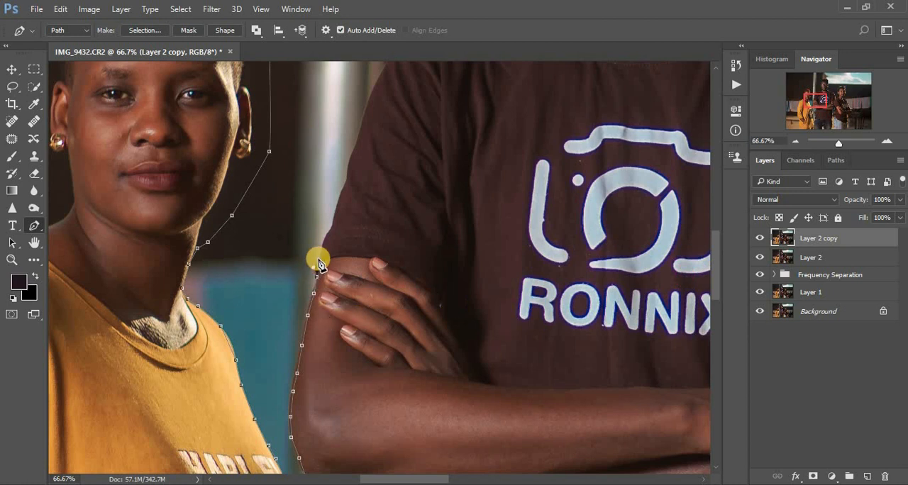
pyautogui.click(321, 245)
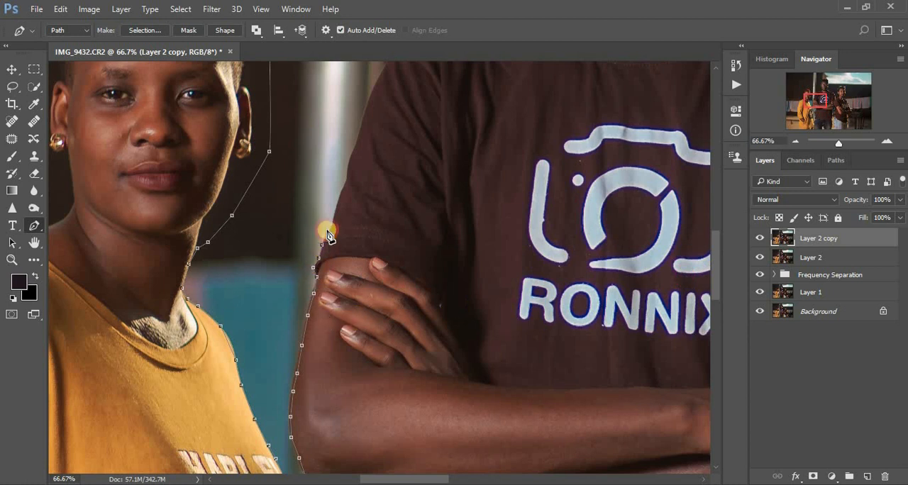
pyautogui.click(327, 233)
pyautogui.click(334, 214)
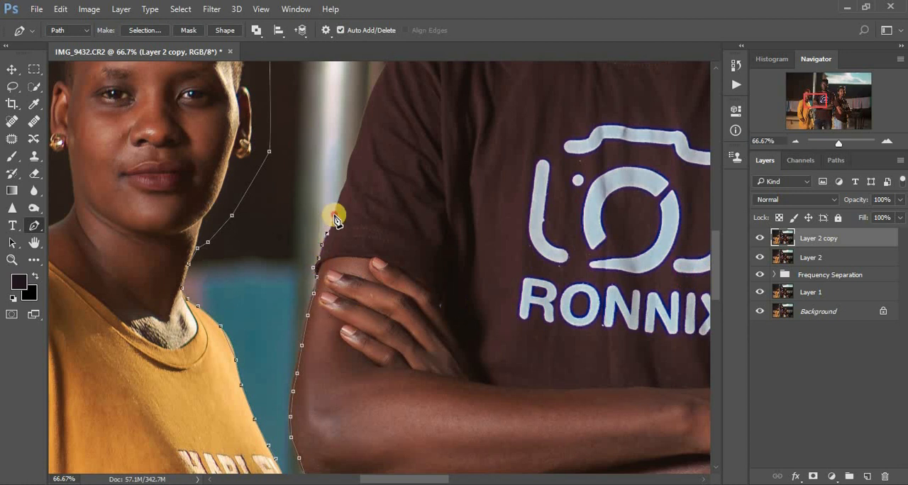
pyautogui.click(346, 182)
pyautogui.click(350, 162)
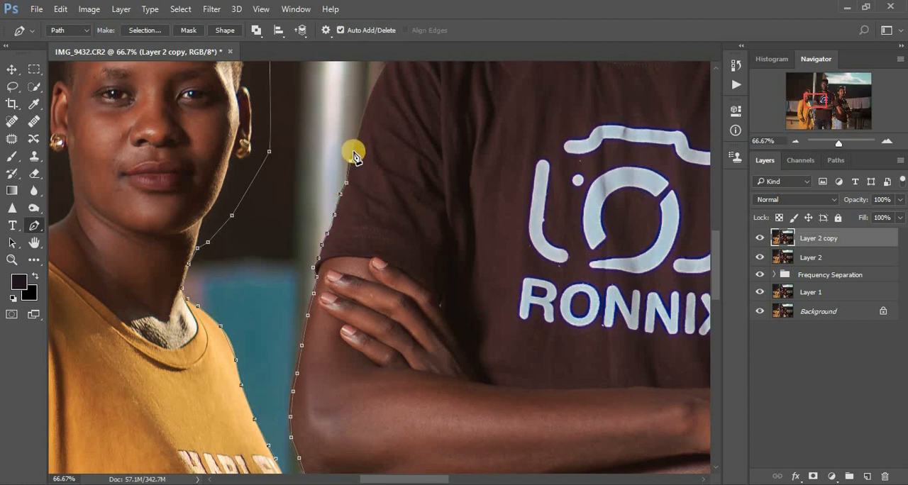
# Extend the path over the curve of the man's shoulder, then up into the dark background beside the pole
pyautogui.moveTo(718, 266); pyautogui.dragTo(715, 213)
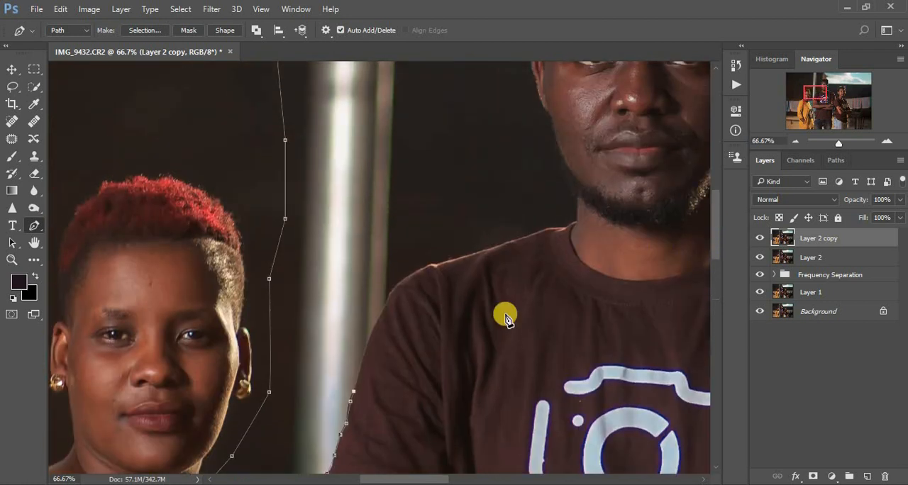
pyautogui.click(370, 341)
pyautogui.click(383, 312)
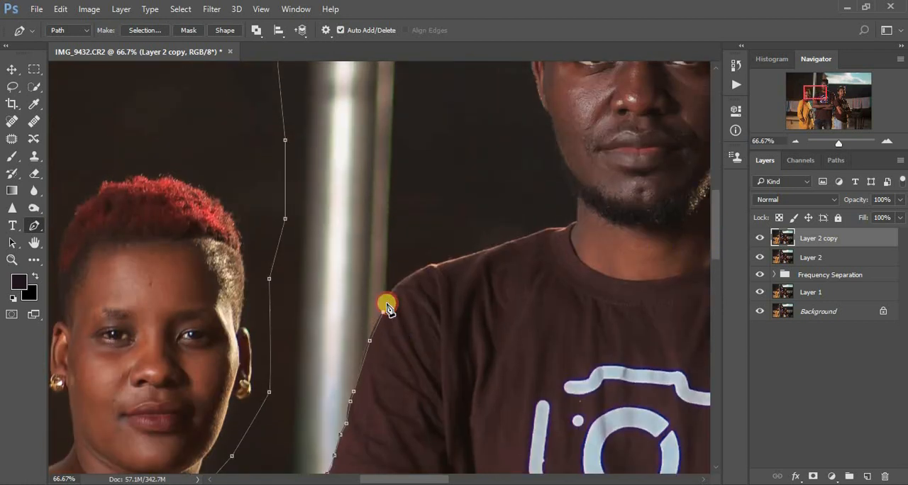
pyautogui.click(395, 290)
pyautogui.click(423, 267)
pyautogui.click(439, 246)
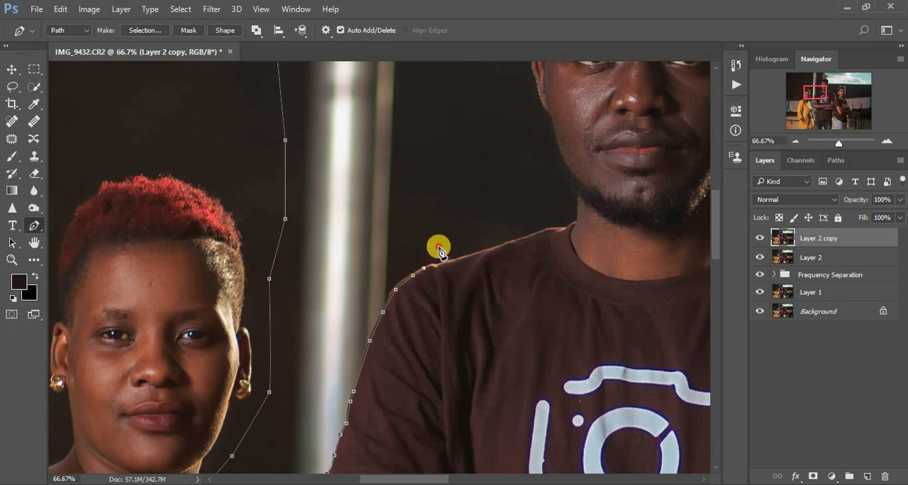
pyautogui.click(440, 210)
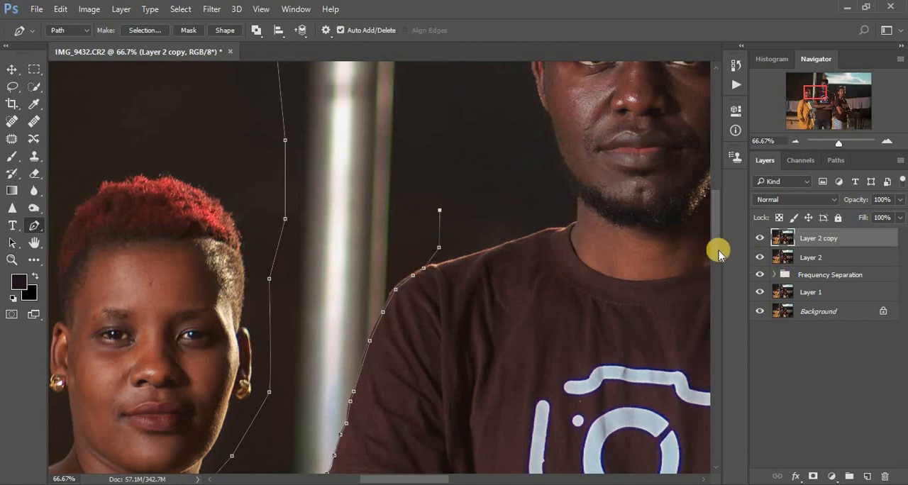
# Bring the path up between the pole and the man's head, past the photo's top edge, and close it at its starting point
pyautogui.moveTo(712, 228); pyautogui.dragTo(708, 193)
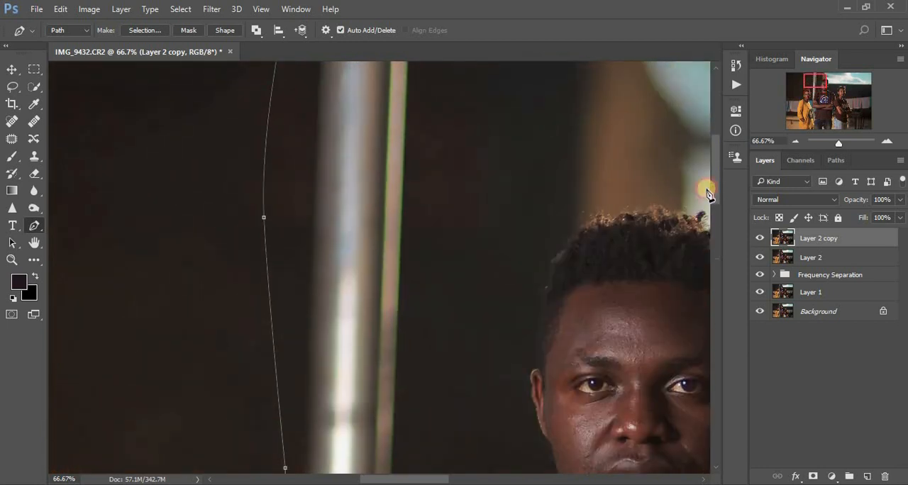
pyautogui.click(488, 141)
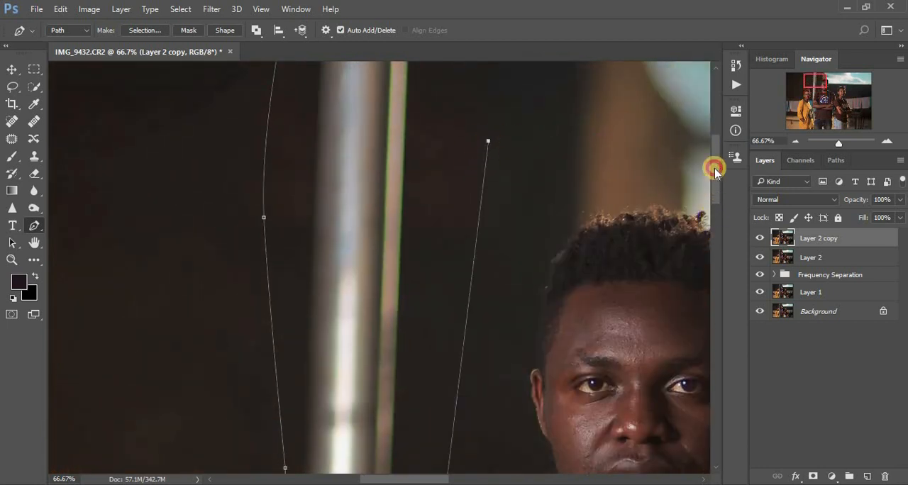
pyautogui.scroll(3, 713, 162)
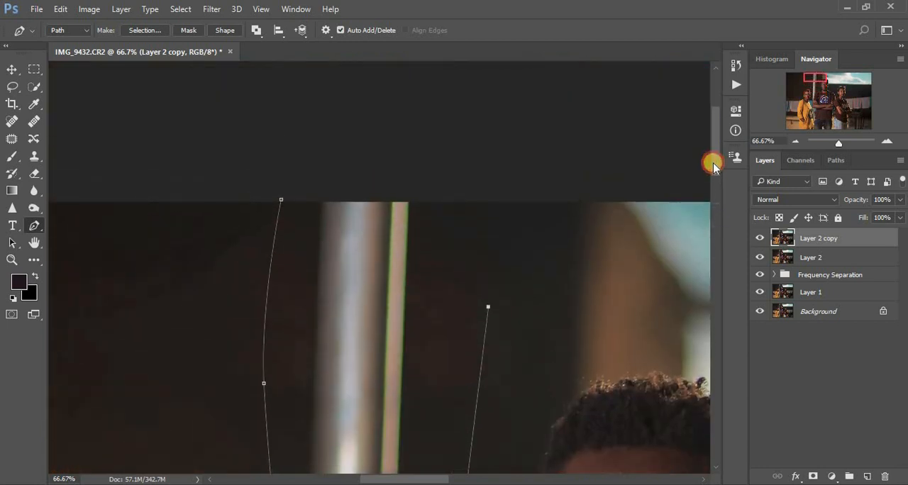
pyautogui.click(339, 182)
pyautogui.click(282, 200)
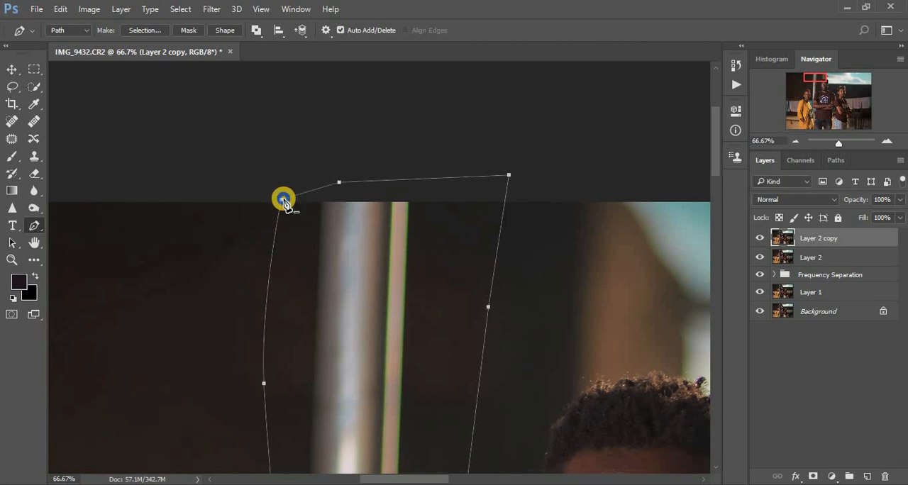
# Convert the closed path to an anti-aliased selection with a 3-pixel feather, using Add to Selection
pyautogui.rightClick(282, 198)
pyautogui.click(424, 190)
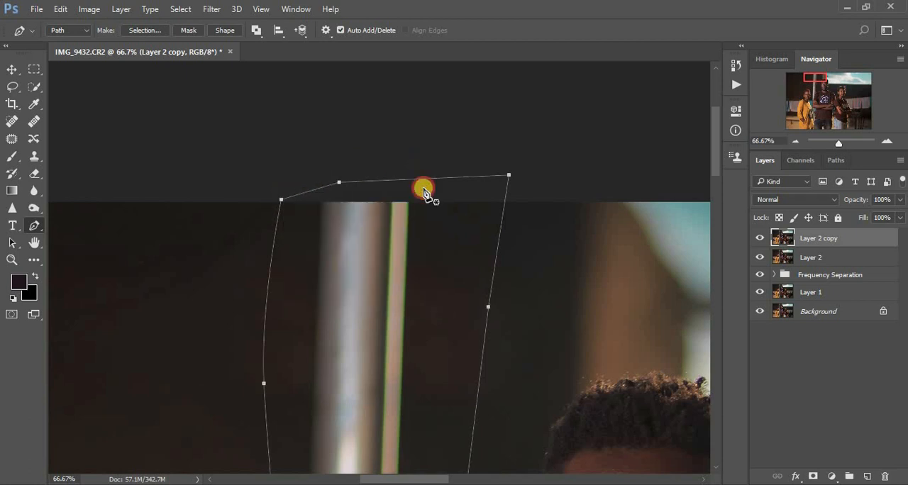
pyautogui.rightClick(412, 254)
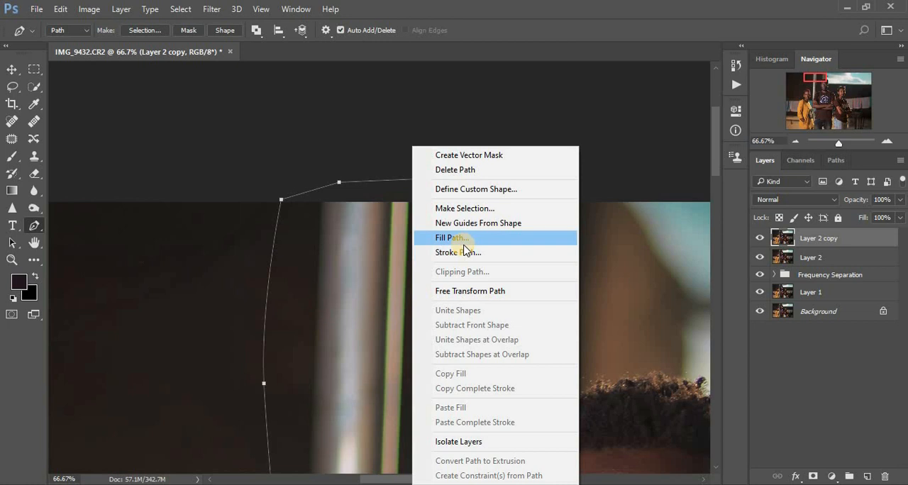
pyautogui.click(462, 207)
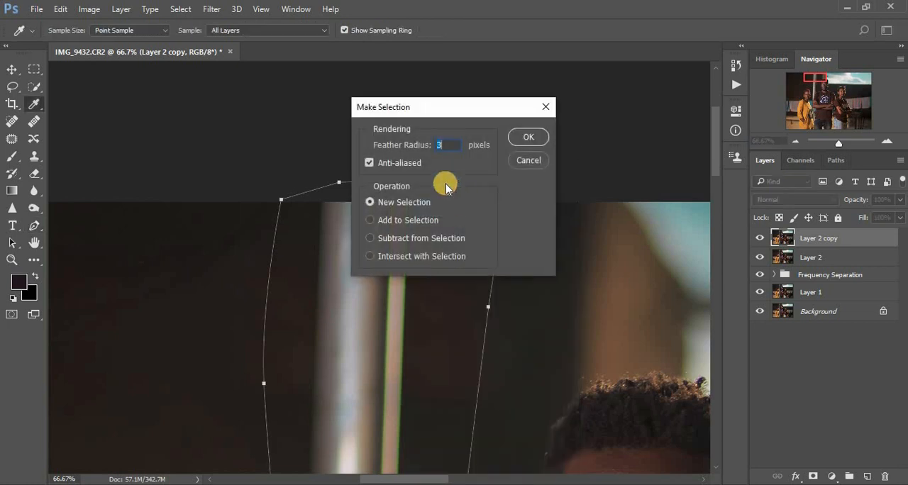
pyautogui.click(371, 220)
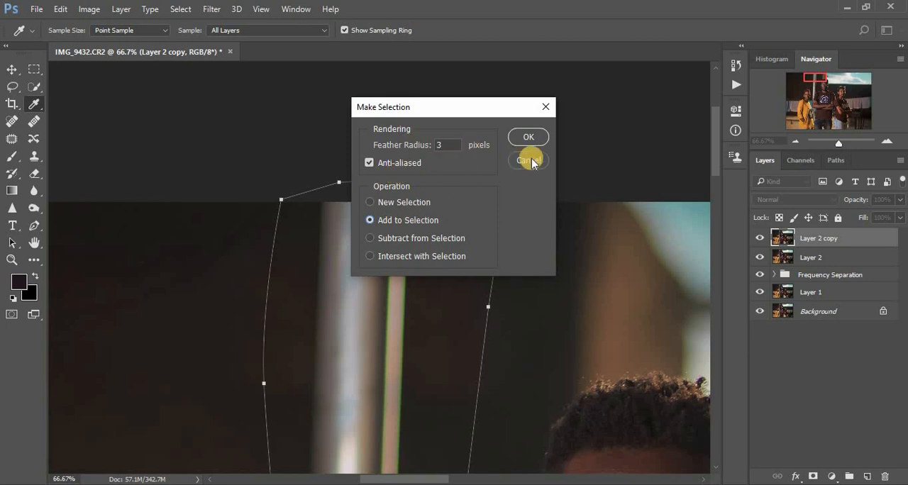
pyautogui.click(529, 138)
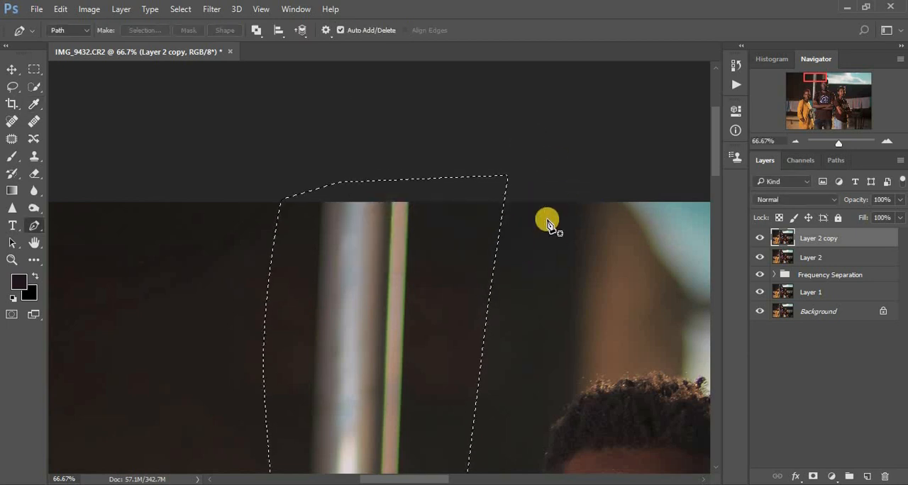
# Use the Clone Stamp at brush size 300 to cover the rightmost hanging clothes with dark wall sampled from above them
pyautogui.hotkey('ctrl', '-')
pyautogui.hotkey('ctrl', '-')
pyautogui.hotkey('ctrl', '-')
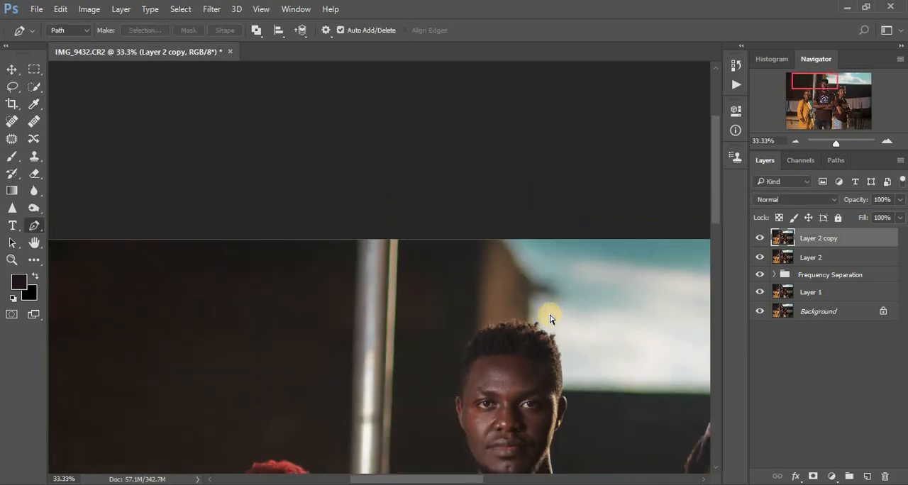
pyautogui.hotkey('ctrl', '-')
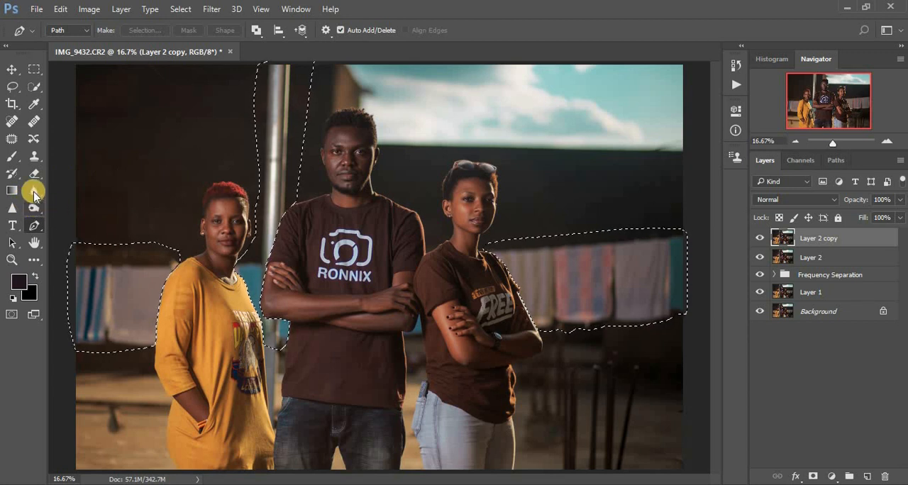
pyautogui.click(33, 160)
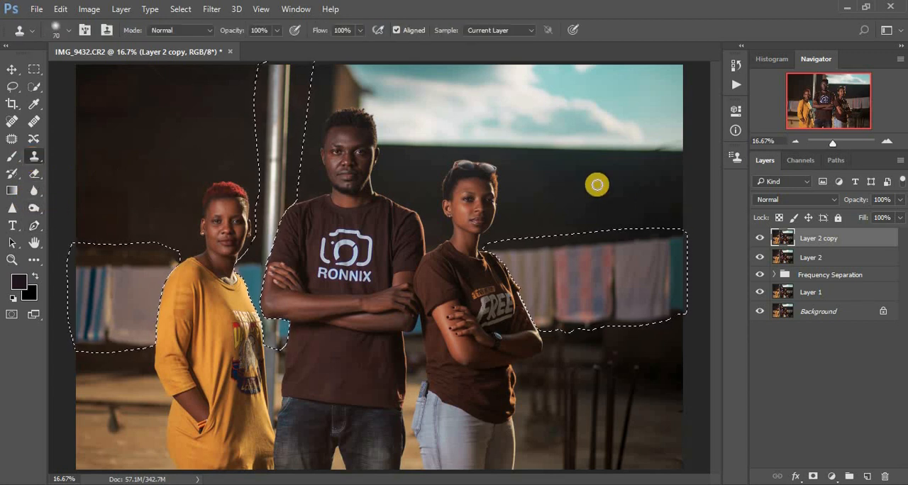
pyautogui.press(']')
pyautogui.press(']')
pyautogui.press(']')
pyautogui.press(']')
pyautogui.press(']')
pyautogui.press(']')
pyautogui.press(']')
pyautogui.press(']')
pyautogui.press(']')
pyautogui.press(']')
pyautogui.press(']')
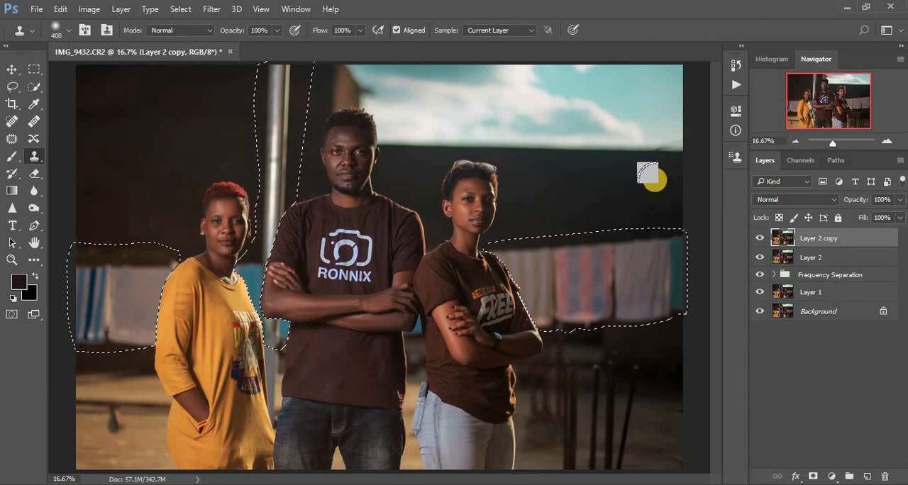
pyautogui.press('[')
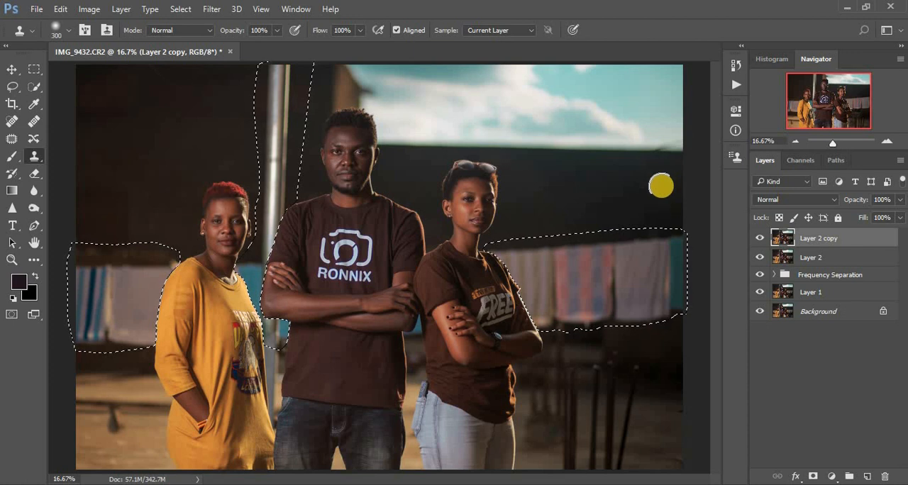
pyautogui.keyDown('alt'); pyautogui.click(660, 185); pyautogui.keyUp('alt')
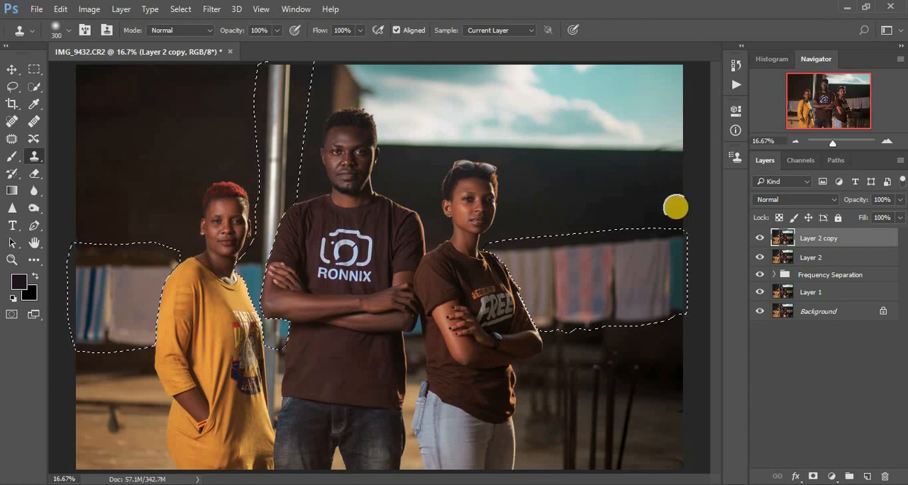
pyautogui.click(676, 219)
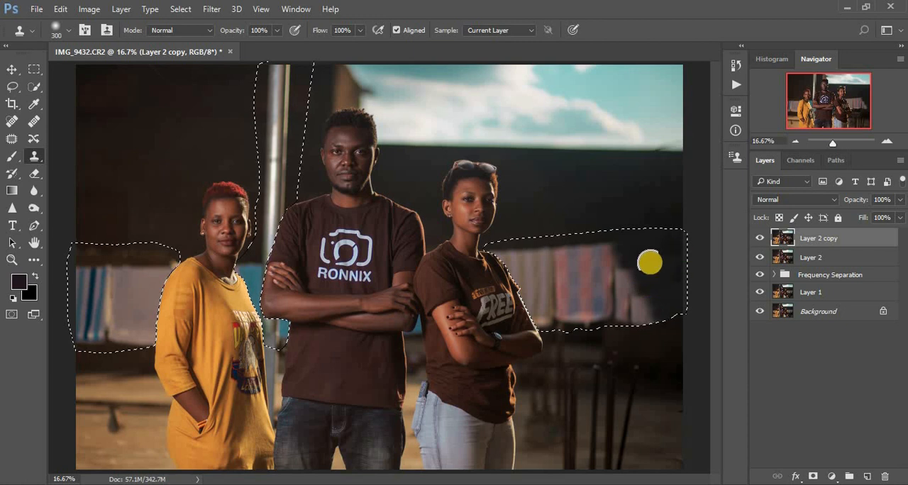
# Resample the dark wall above the striped towel and clone away the remains of the pale cloth beside it
pyautogui.press(']')
pyautogui.press(']')
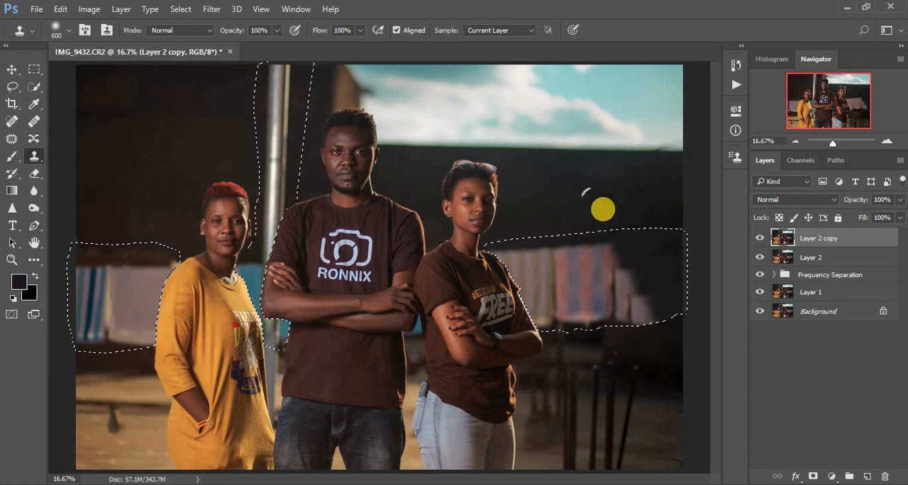
pyautogui.press('[')
pyautogui.press('[')
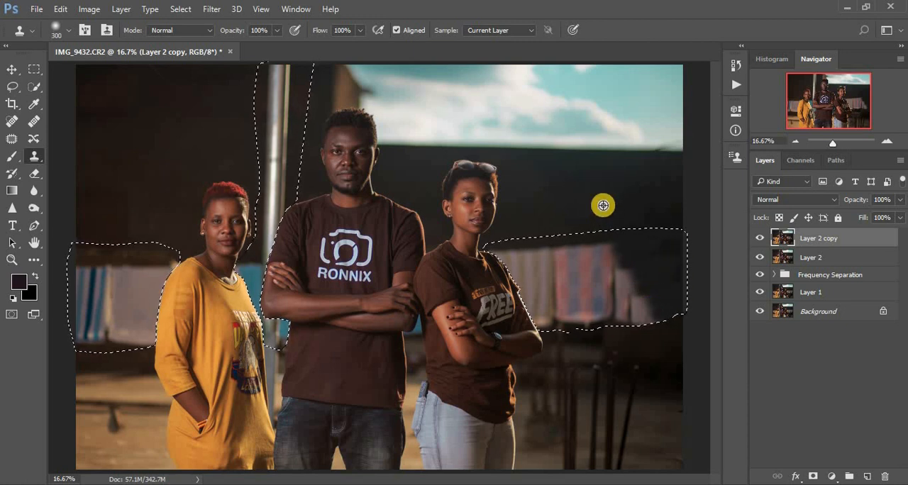
pyautogui.moveTo(607, 248)
pyautogui.mouseDown()
pyautogui.moveTo(621, 286)
pyautogui.moveTo(621, 250)
pyautogui.moveTo(629, 318)
pyautogui.moveTo(629, 289)
pyautogui.moveTo(639, 300)
pyautogui.moveTo(649, 274)
pyautogui.mouseUp()
pyautogui.keyDown('alt'); pyautogui.click(671, 312); pyautogui.keyUp('alt')
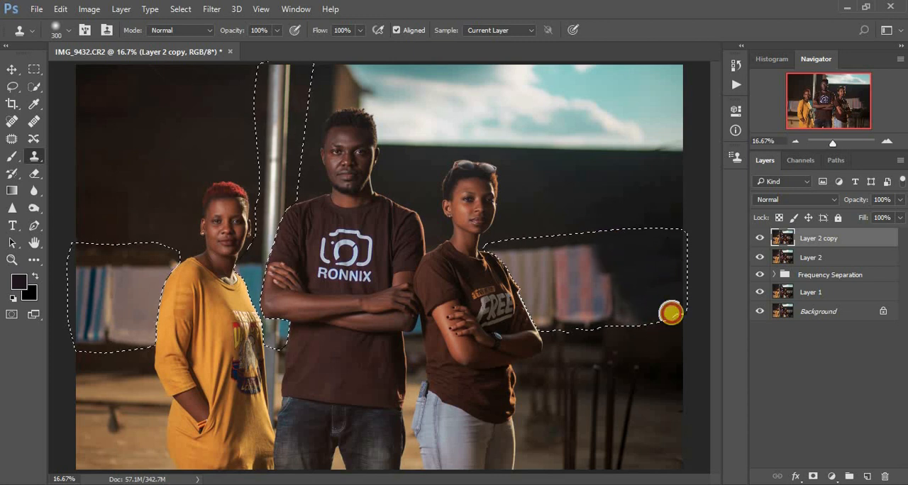
# Clone dark wall sampled from above over the striped towel and the pale cloth remains beside it
pyautogui.moveTo(603, 245)
pyautogui.mouseDown()
pyautogui.moveTo(597, 285)
pyautogui.moveTo(583, 241)
pyautogui.moveTo(578, 307)
pyautogui.moveTo(580, 276)
pyautogui.moveTo(630, 273)
pyautogui.moveTo(653, 317)
pyautogui.moveTo(609, 299)
pyautogui.moveTo(612, 272)
pyautogui.moveTo(626, 289)
pyautogui.mouseUp()
pyautogui.keyDown('alt'); pyautogui.click(653, 316); pyautogui.keyUp('alt')
pyautogui.keyDown('alt'); pyautogui.click(673, 241); pyautogui.keyUp('alt')
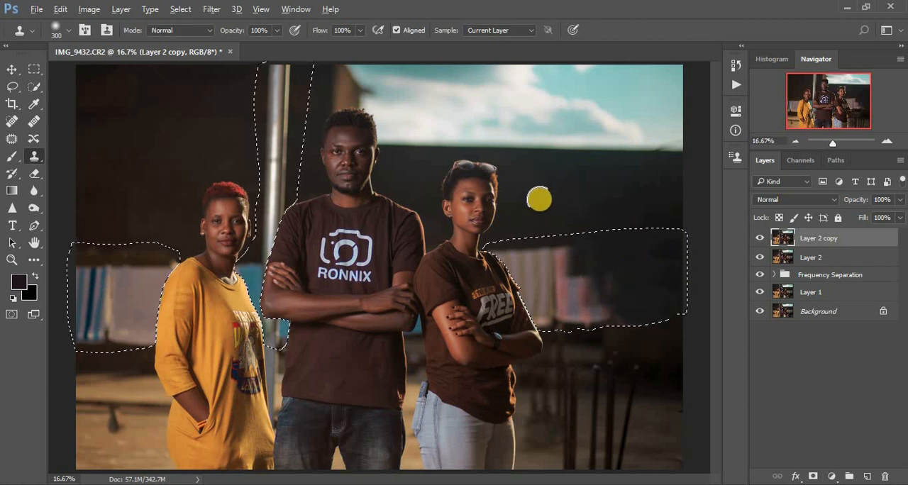
pyautogui.keyDown('alt'); pyautogui.click(542, 204); pyautogui.keyUp('alt')
pyautogui.moveTo(563, 294); pyautogui.dragTo(564, 297)
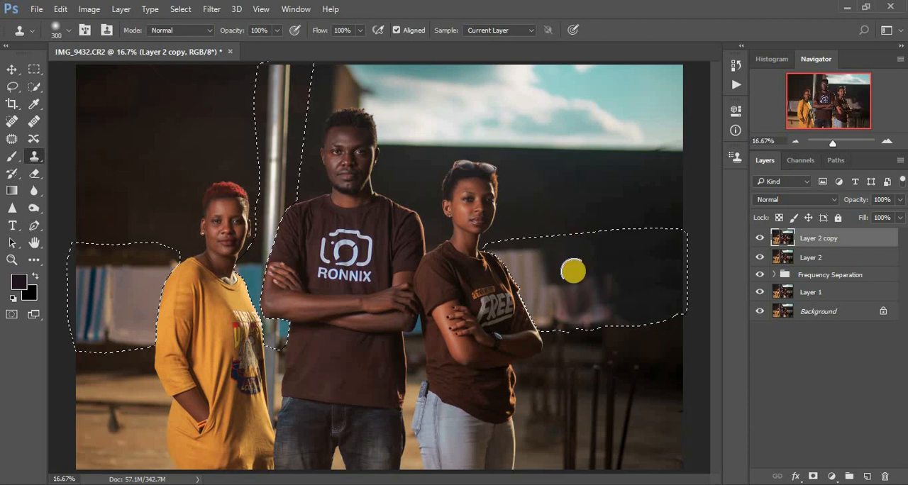
# Even out the cloned wall patch between the former striped towel and the photo's right edge with more Clone Stamp strokes
pyautogui.moveTo(597, 322)
pyautogui.mouseDown()
pyautogui.moveTo(602, 300)
pyautogui.moveTo(620, 317)
pyautogui.moveTo(622, 280)
pyautogui.moveTo(675, 310)
pyautogui.mouseUp()
pyautogui.keyDown('alt'); pyautogui.click(623, 268); pyautogui.keyUp('alt')
pyautogui.keyDown('alt'); pyautogui.click(667, 245); pyautogui.keyUp('alt')
pyautogui.keyDown('alt'); pyautogui.click(651, 248); pyautogui.keyUp('alt')
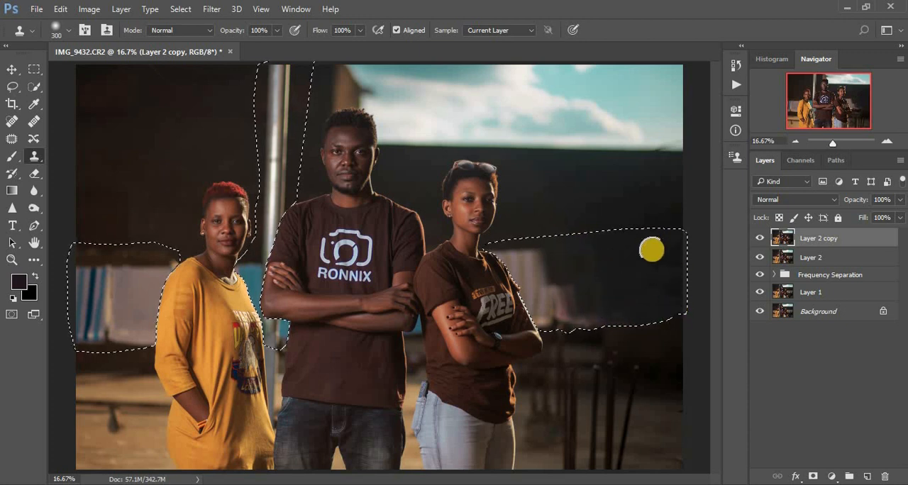
pyautogui.click(651, 300)
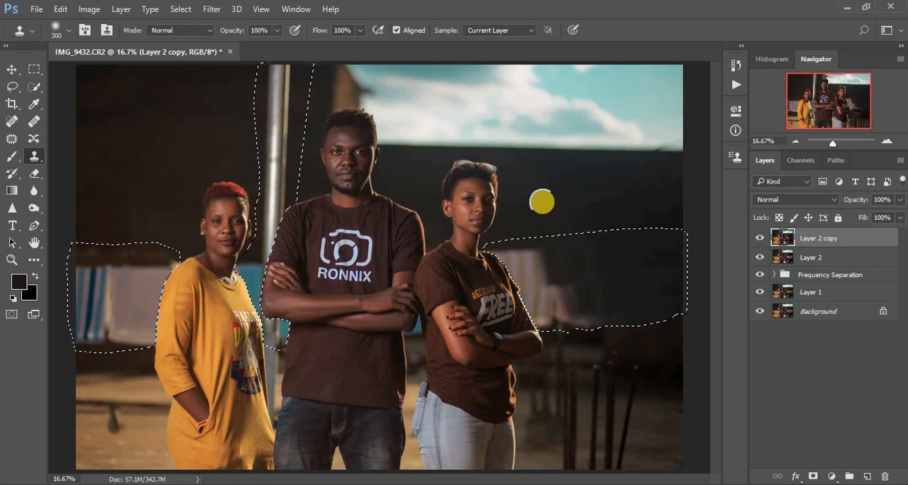
# Resample the dark wall and clone over the pale cloth next to the shoulder of the woman in brown
pyautogui.keyDown('alt'); pyautogui.click(532, 194); pyautogui.keyUp('alt')
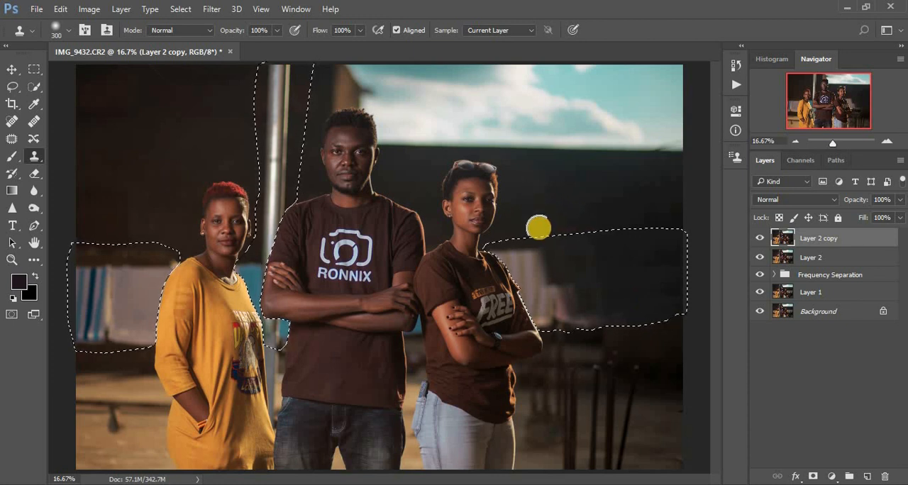
pyautogui.click(548, 278)
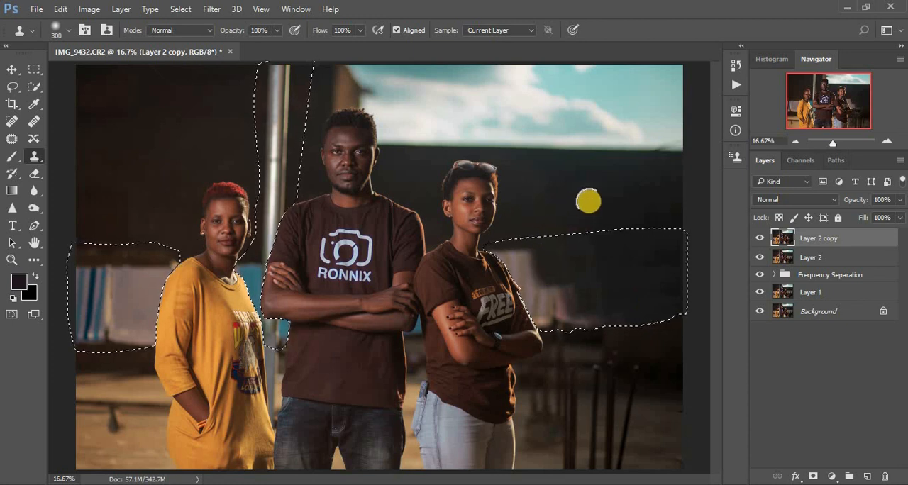
pyautogui.keyDown('alt'); pyautogui.click(672, 182); pyautogui.keyUp('alt')
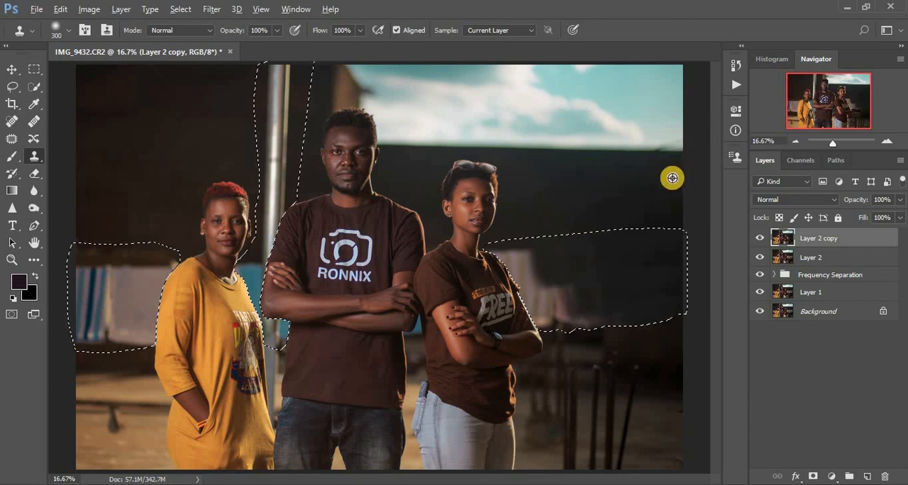
pyautogui.moveTo(512, 241); pyautogui.dragTo(520, 265)
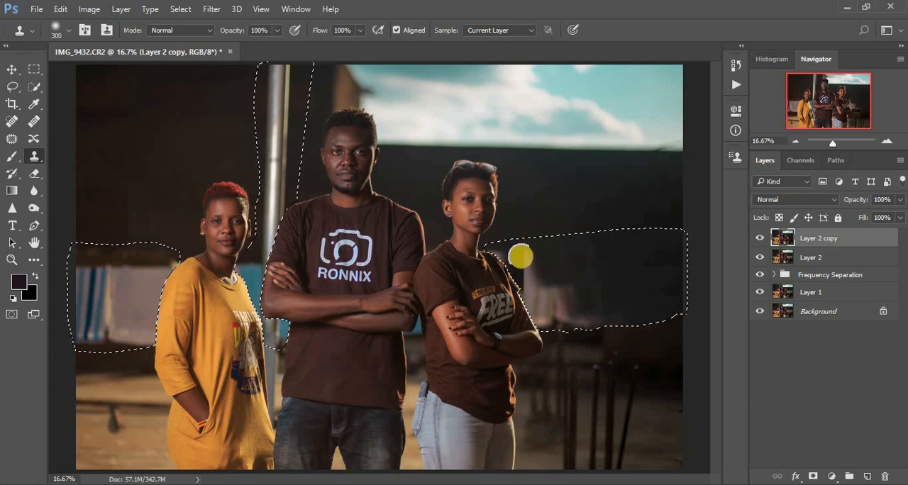
pyautogui.moveTo(552, 320); pyautogui.dragTo(545, 301)
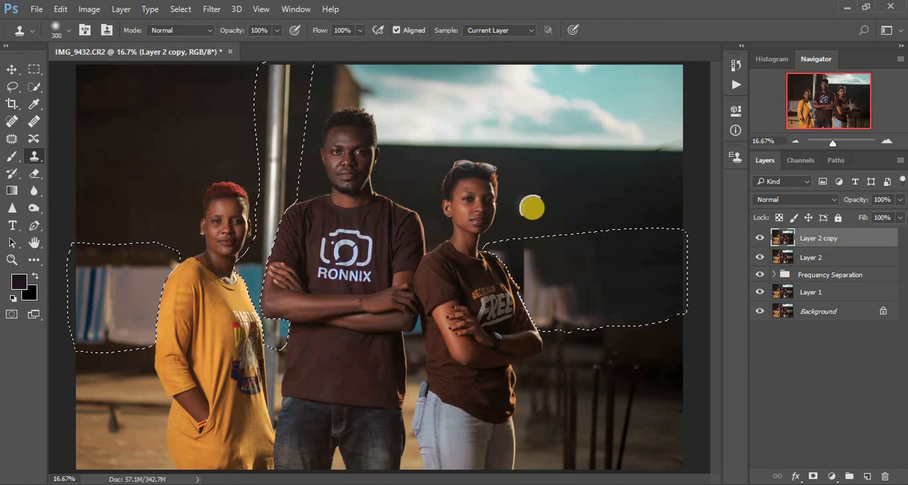
# Sample the wall just above that shoulder and clone away the last pale strip and cloth traces across the right-hand selection
pyautogui.click(508, 222)
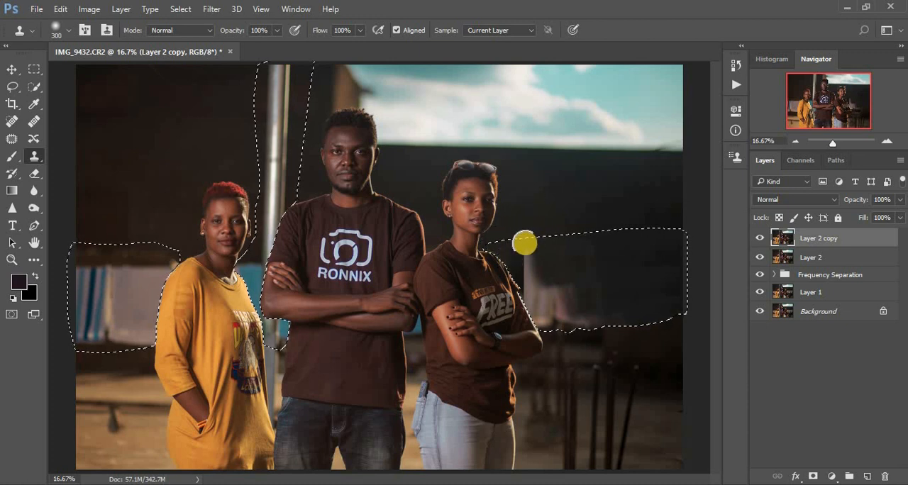
pyautogui.moveTo(524, 244); pyautogui.dragTo(533, 260)
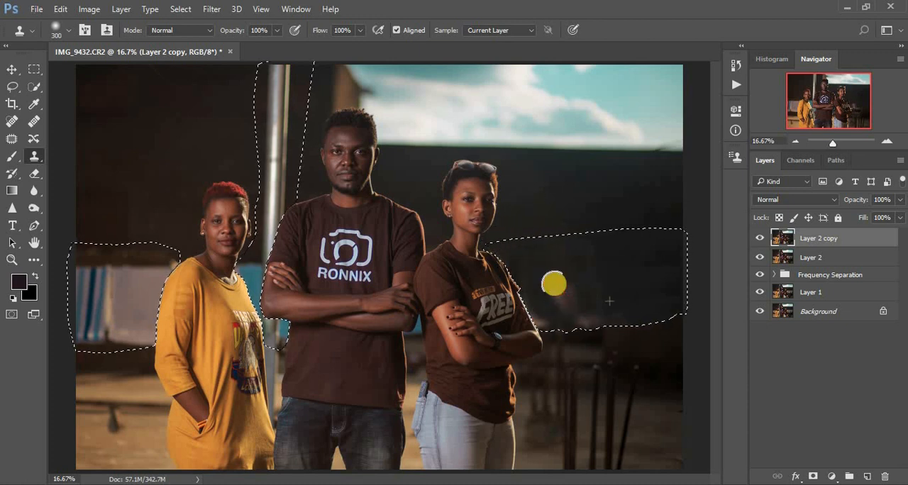
pyautogui.moveTo(568, 287)
pyautogui.mouseDown()
pyautogui.moveTo(604, 320)
pyautogui.moveTo(612, 295)
pyautogui.mouseUp()
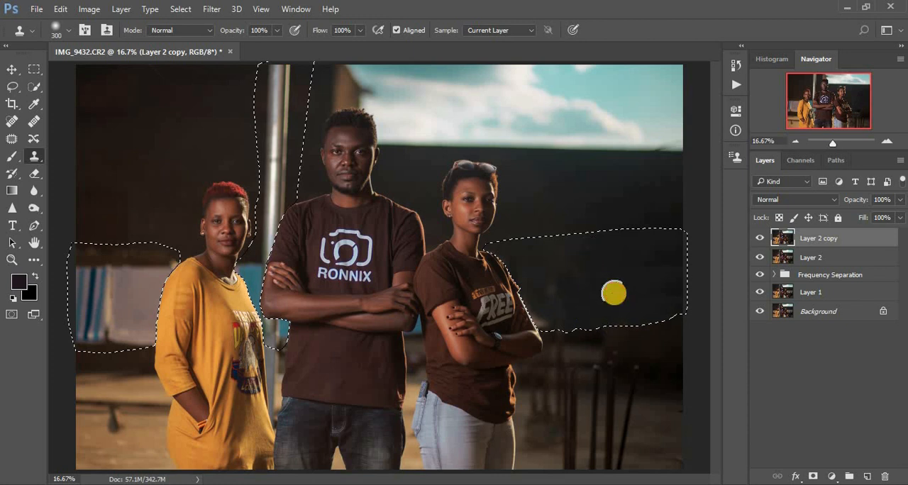
pyautogui.moveTo(675, 291)
pyautogui.mouseDown()
pyautogui.moveTo(668, 258)
pyautogui.moveTo(674, 299)
pyautogui.mouseUp()
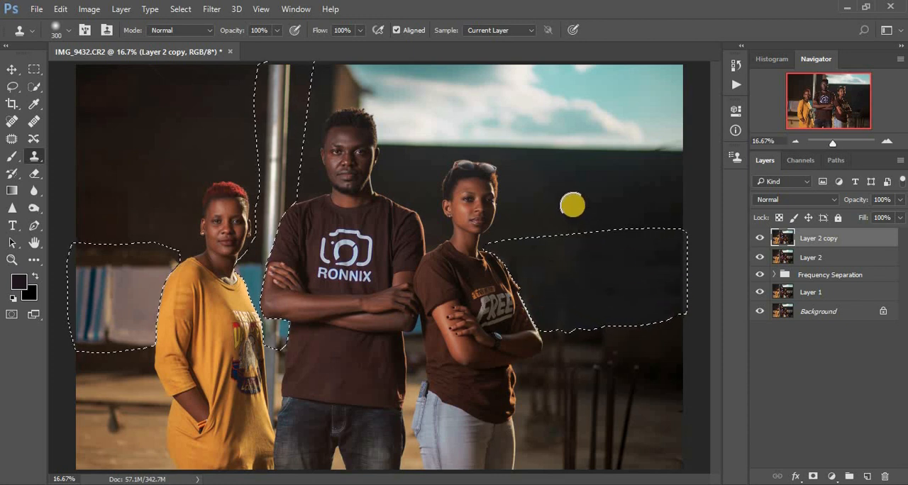
# Touch up the wall near the right edge at brush size 300, then compare with Layer 2 copy hidden and shown
pyautogui.press(']')
pyautogui.press(']')
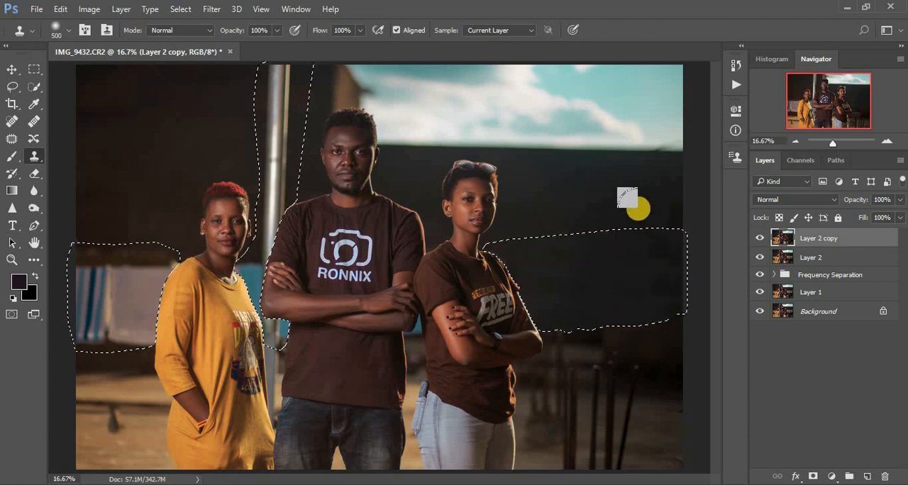
pyautogui.press('[')
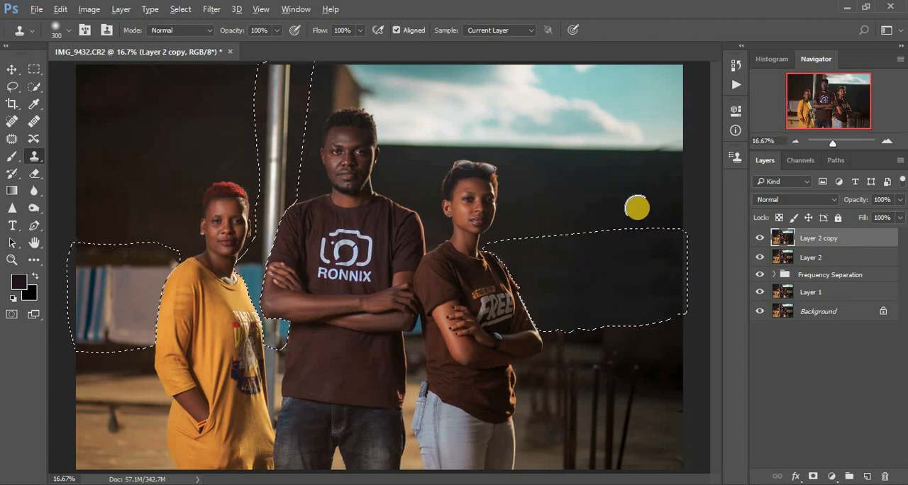
pyautogui.click(671, 291)
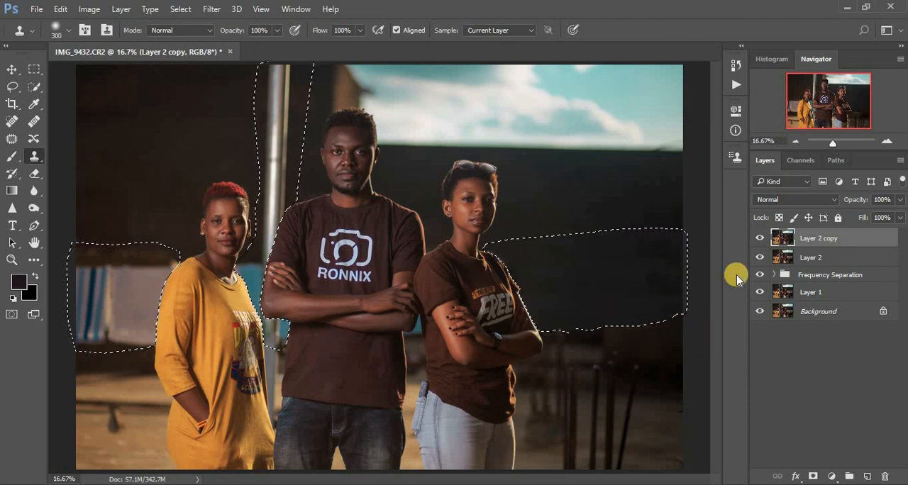
pyautogui.click(757, 238)
pyautogui.click(757, 239)
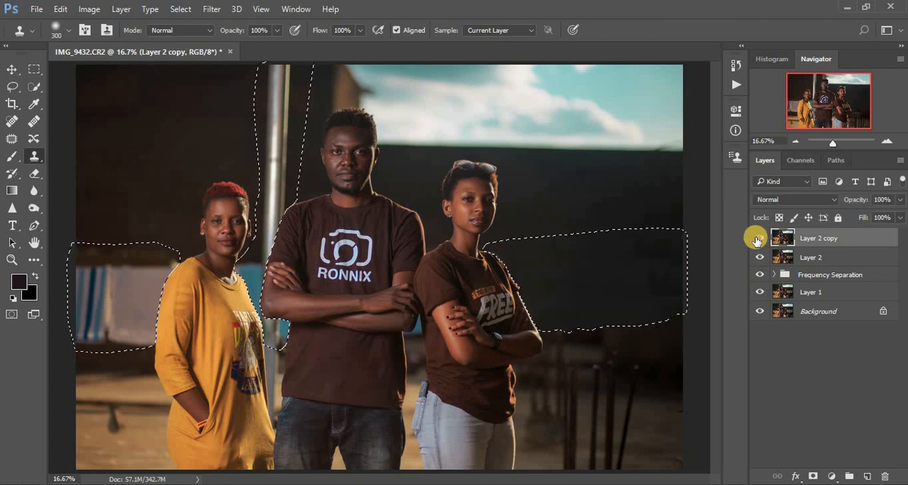
pyautogui.click(756, 239)
pyautogui.click(756, 239)
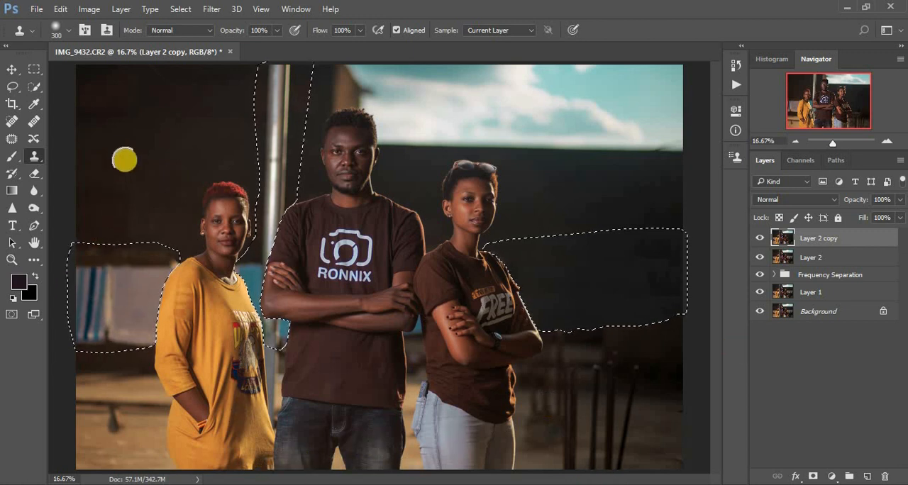
# Sample dark wall near the photo's upper-left corner and clone out the clothes beside the woman in yellow at brush size 500
pyautogui.press(']')
pyautogui.press(']')
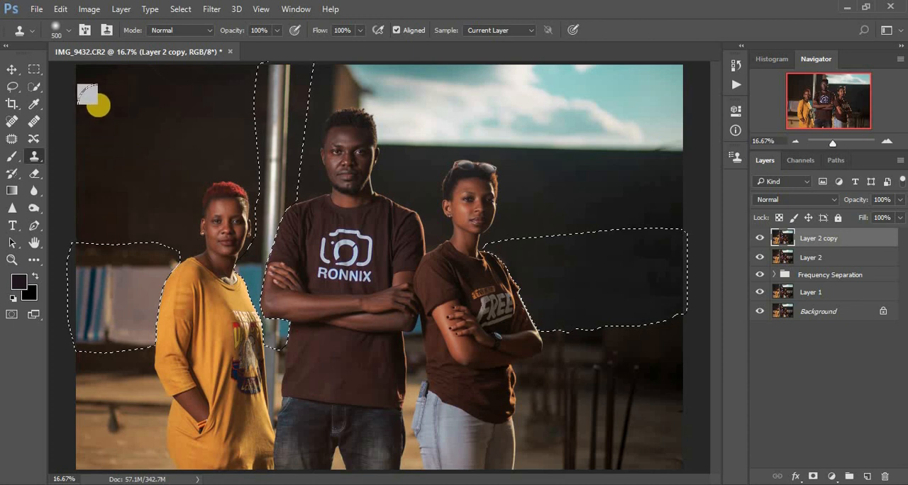
pyautogui.keyDown('alt'); pyautogui.click(97, 92); pyautogui.keyUp('alt')
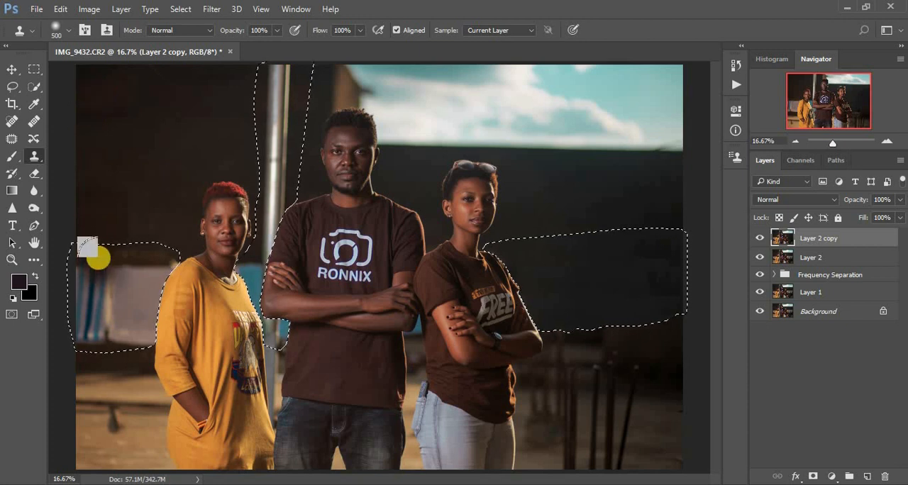
pyautogui.moveTo(85, 309)
pyautogui.mouseDown()
pyautogui.moveTo(102, 286)
pyautogui.moveTo(112, 291)
pyautogui.moveTo(139, 341)
pyautogui.moveTo(149, 276)
pyautogui.moveTo(155, 305)
pyautogui.moveTo(132, 290)
pyautogui.moveTo(107, 298)
pyautogui.moveTo(75, 329)
pyautogui.moveTo(81, 341)
pyautogui.moveTo(82, 272)
pyautogui.mouseUp()
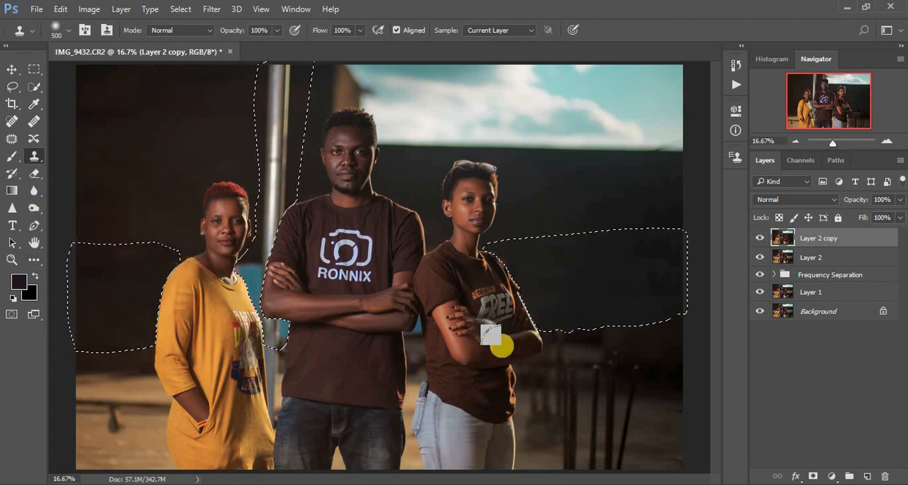
# Compare the whole photo before and after removing the clothes by hiding and showing Layer 2 copy
pyautogui.hotkey('ctrl', '-')
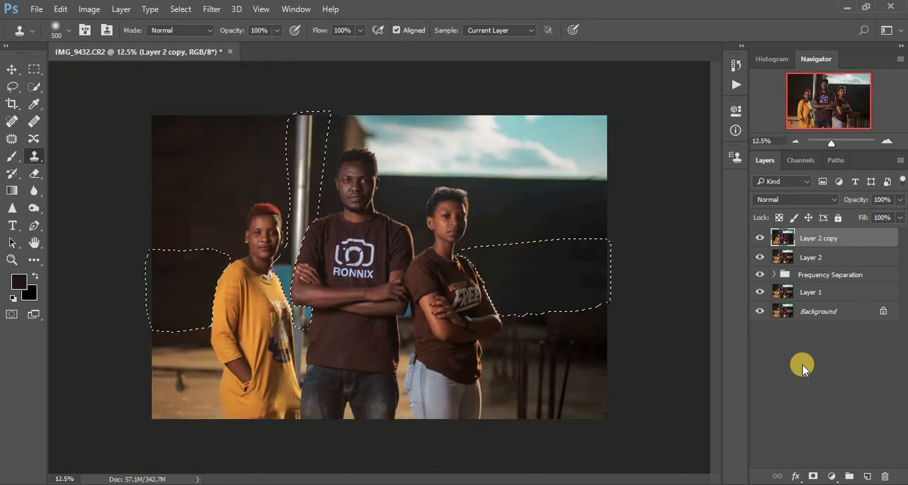
pyautogui.click(759, 239)
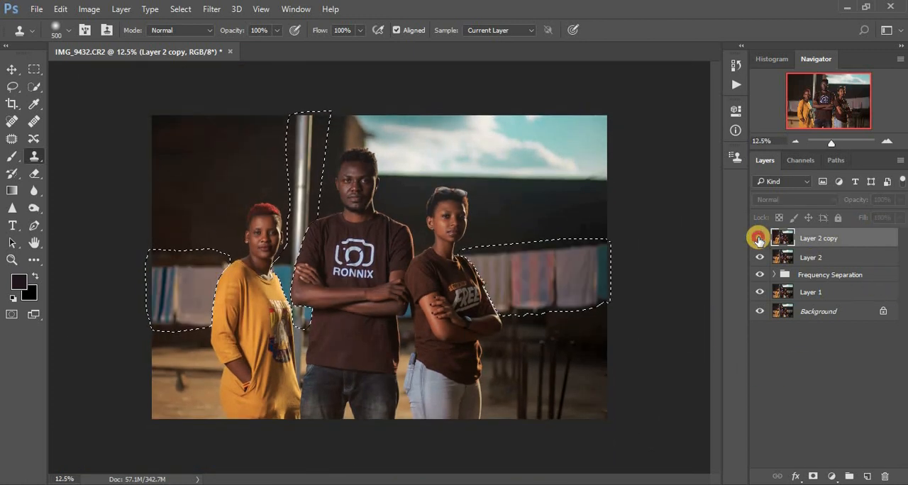
pyautogui.click(760, 238)
pyautogui.click(759, 238)
pyautogui.click(759, 238)
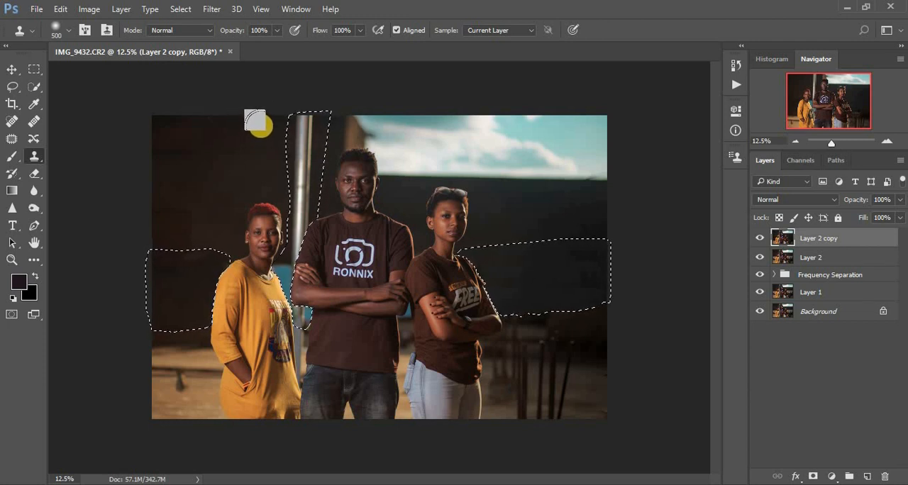
# Clone out the metal pole with dark wall sampled to its left, reducing the brush size to 400
pyautogui.keyDown('alt'); pyautogui.click(264, 127); pyautogui.keyUp('alt')
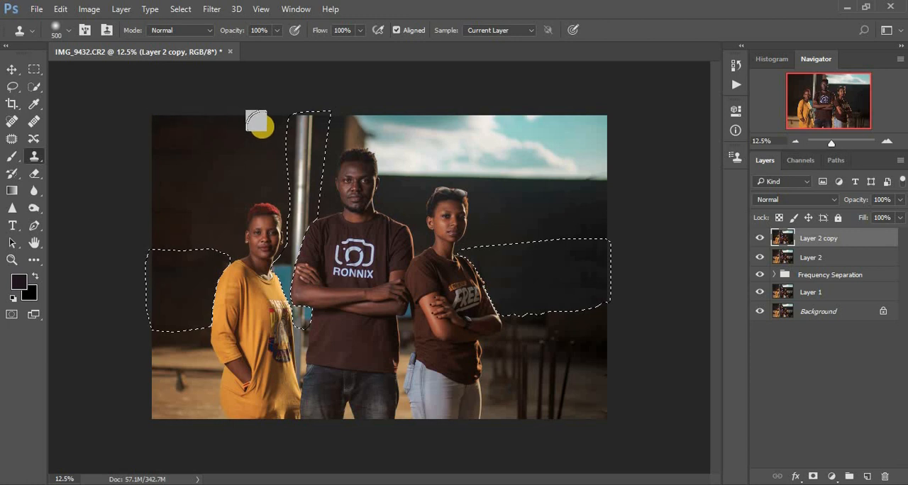
pyautogui.press('[')
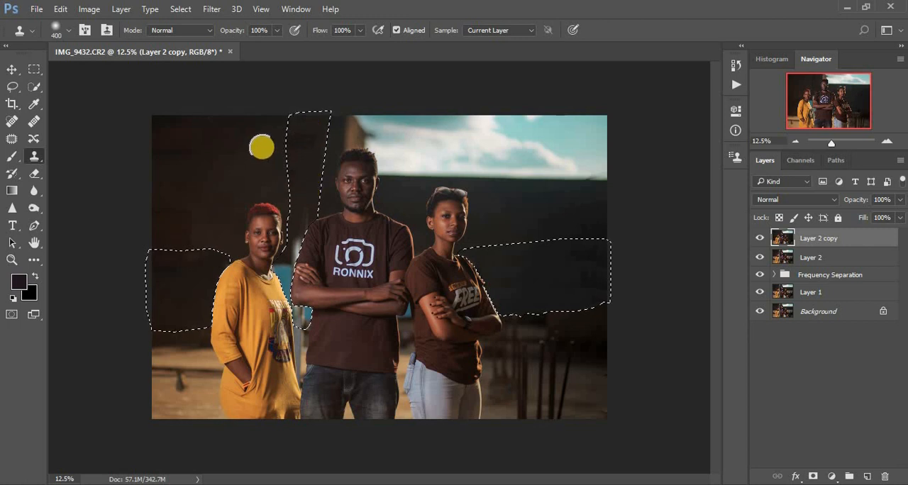
pyautogui.click(287, 207)
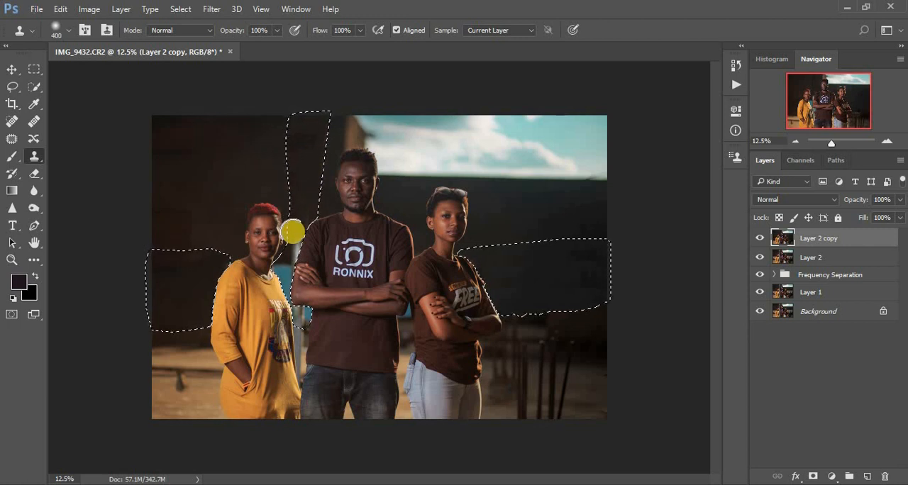
# Clone dark wall over the blue cloth remaining between the woman in yellow and the man's arm
pyautogui.click(290, 267)
pyautogui.click(288, 288)
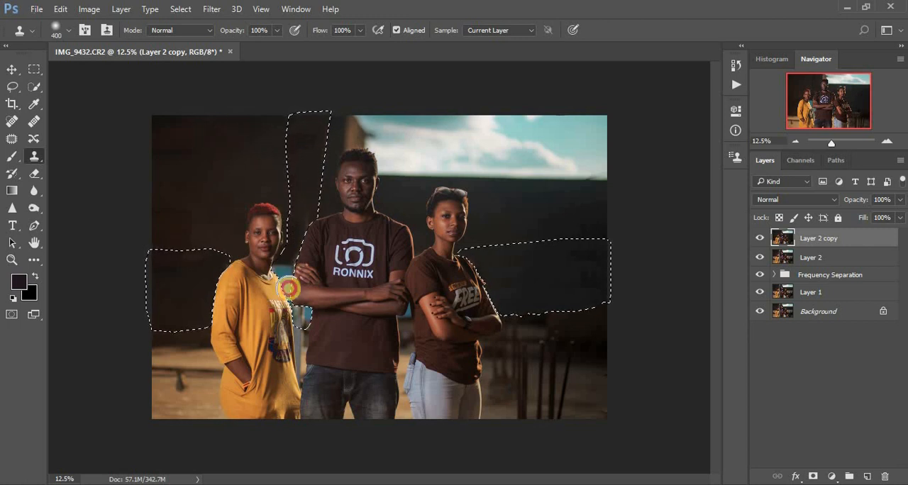
pyautogui.click(285, 280)
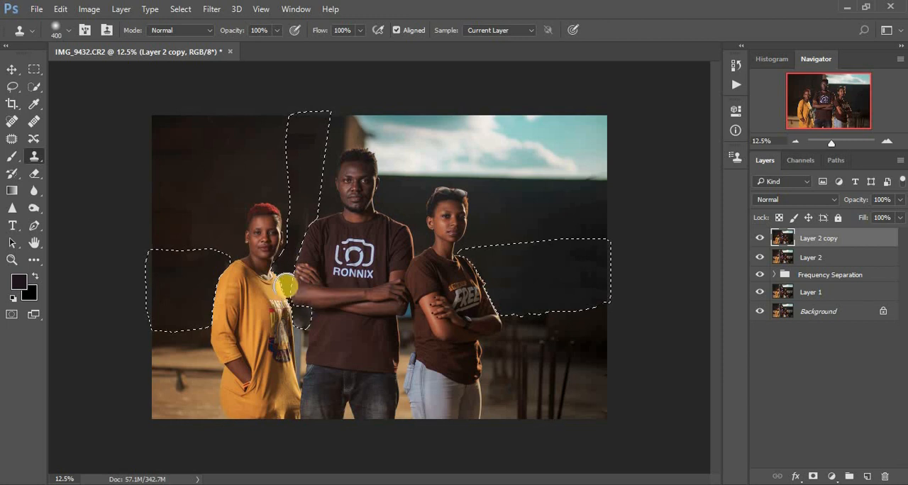
pyautogui.click(304, 312)
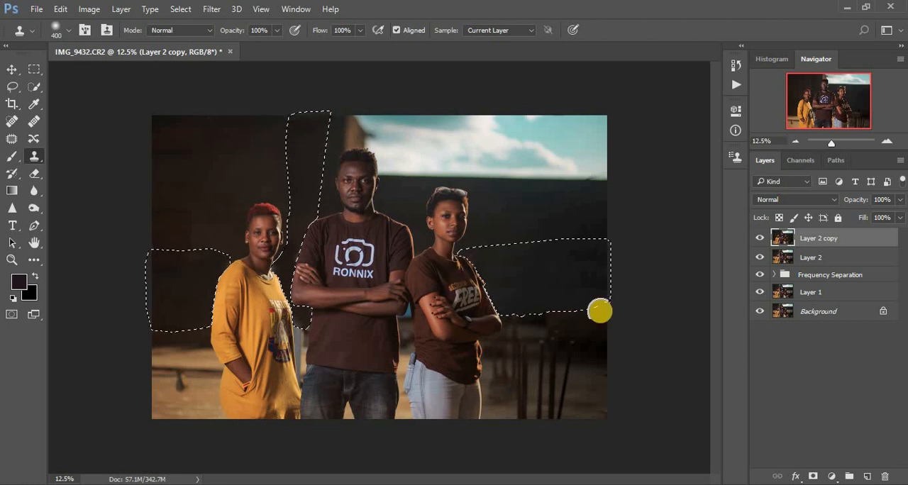
# Check the pole and clothes removal by switching Layer 2 copy off and on
pyautogui.click(754, 238)
pyautogui.click(755, 238)
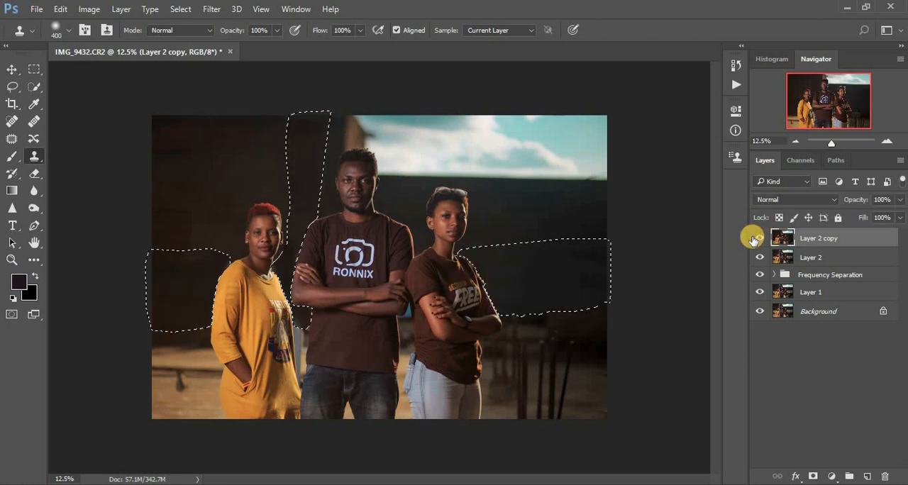
pyautogui.click(755, 239)
pyautogui.click(755, 239)
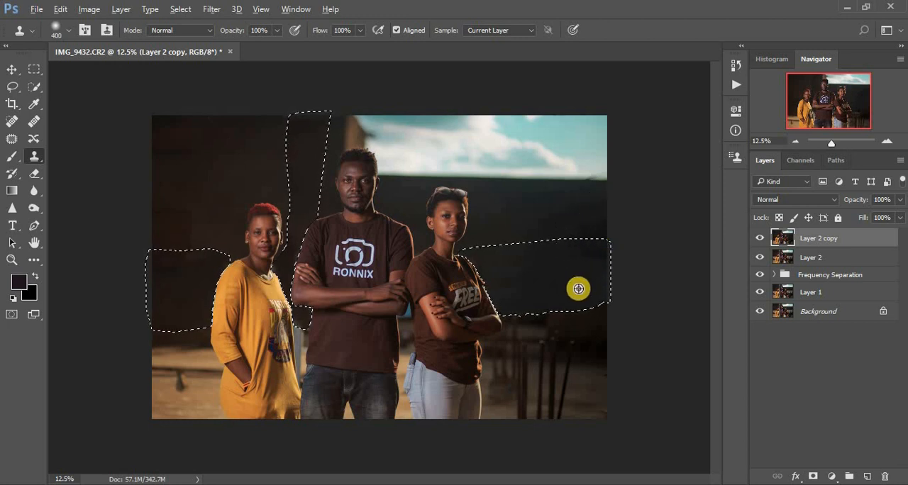
# Retouch the wall near the photo's right edge with the Clone Stamp and compare it with Layer 2 copy hidden and shown
pyautogui.click(590, 260)
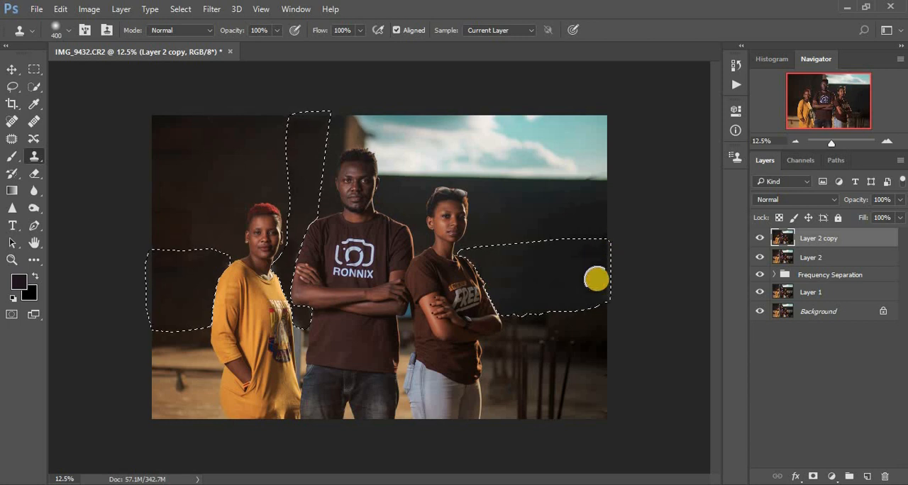
pyautogui.click(595, 232)
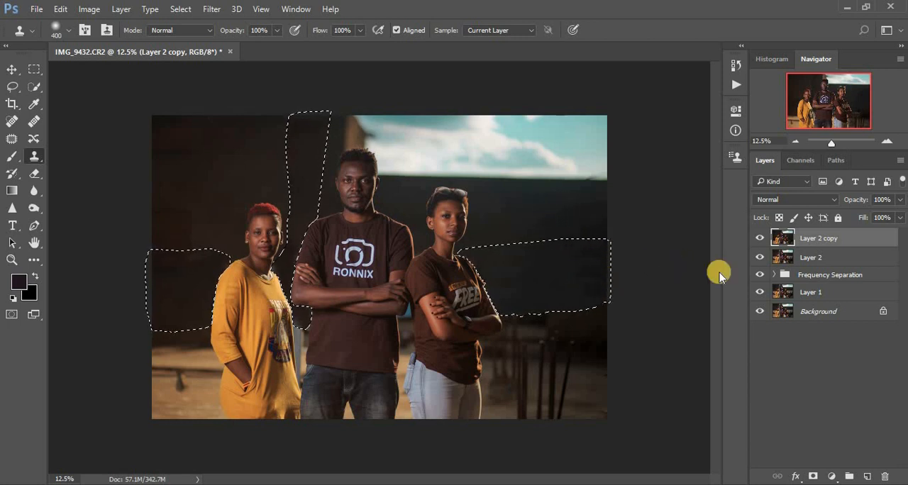
pyautogui.click(755, 238)
pyautogui.click(754, 239)
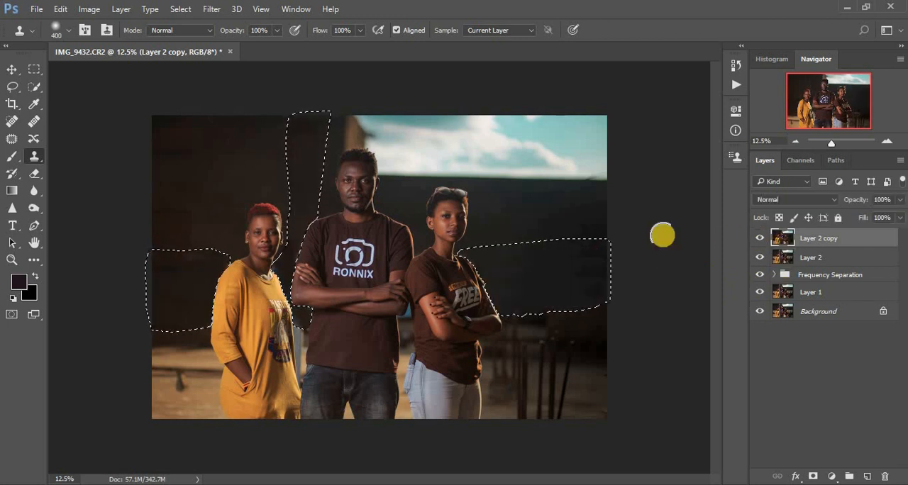
# Deselect the background wall areas using the Lasso tool
pyautogui.hotkey('ctrl', '-')
pyautogui.hotkey('ctrl', '-')
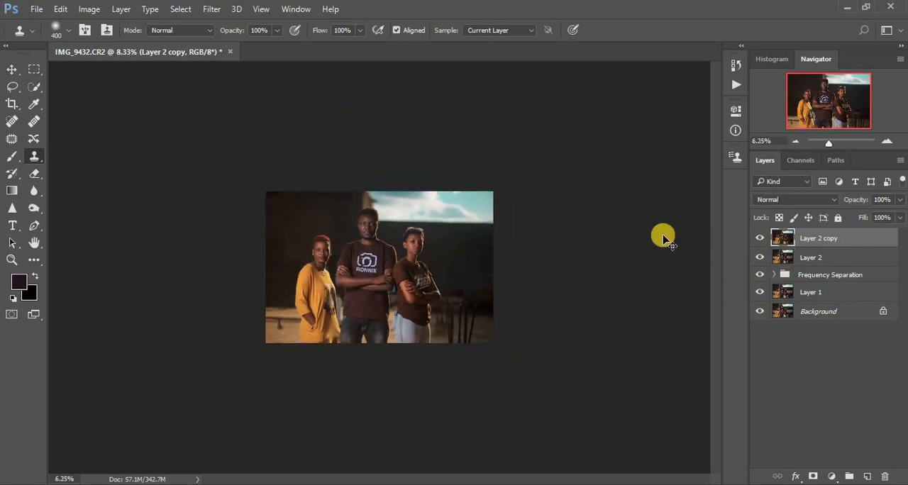
pyautogui.hotkey('ctrl', '+')
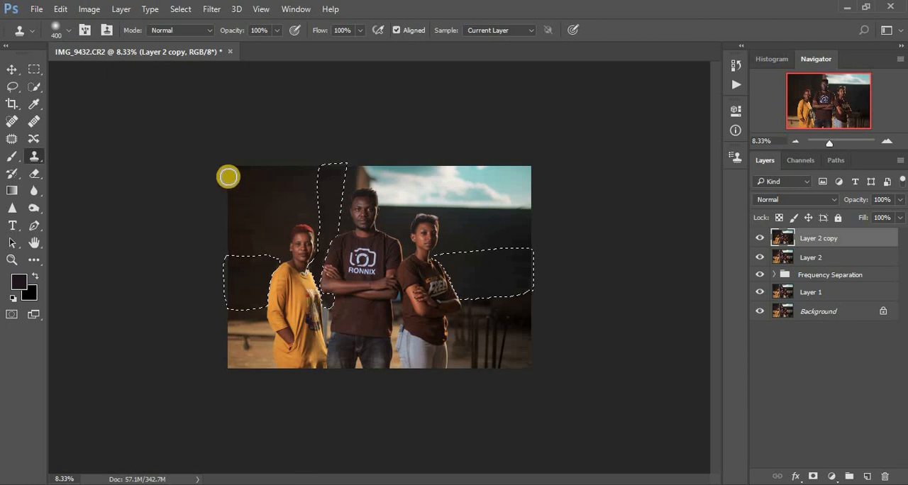
pyautogui.click(12, 86)
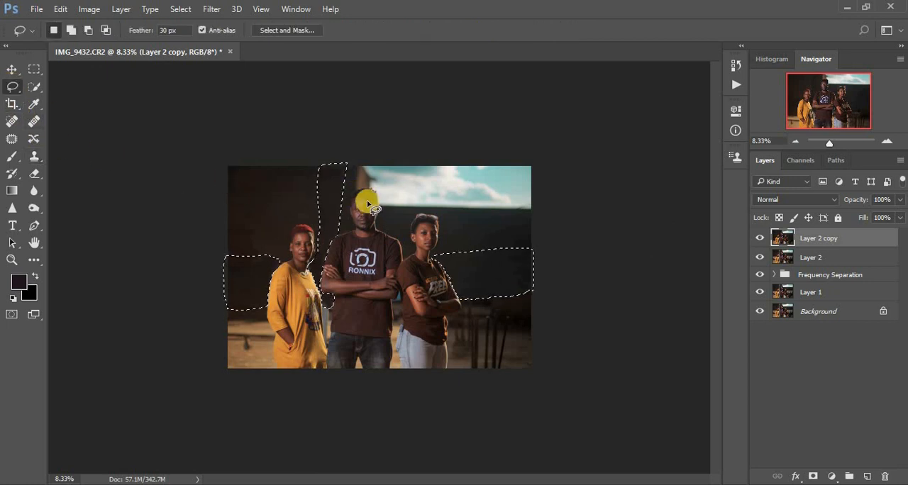
pyautogui.click(384, 186)
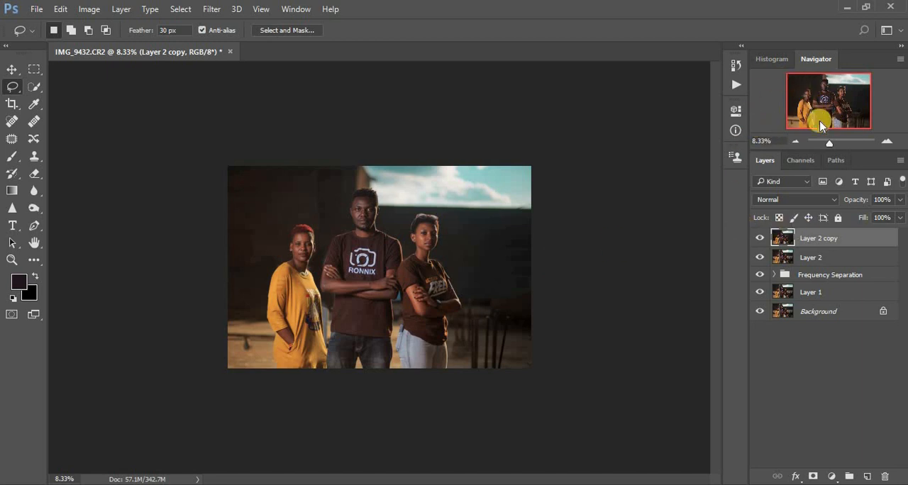
# Blend the cloned wall beside the woman in the brown shirt using the Mixer Brush at 19% wet and size 500
pyautogui.click(33, 260)
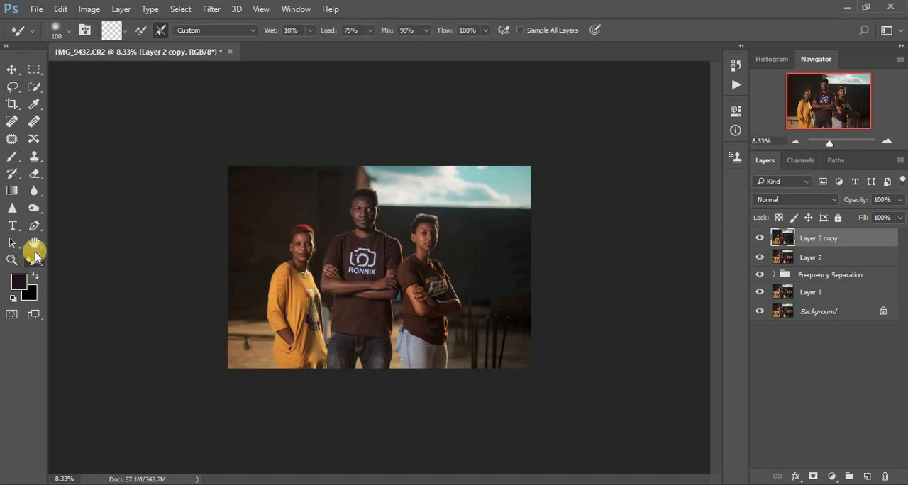
pyautogui.click(311, 31)
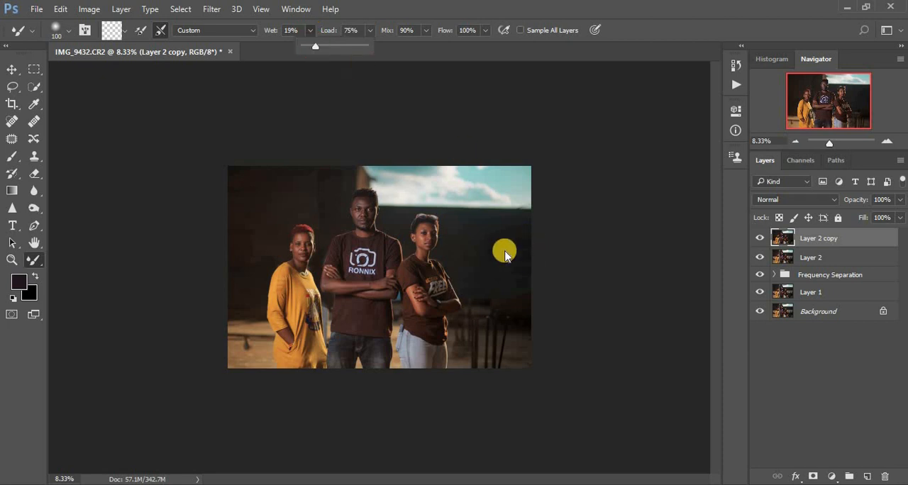
pyautogui.press(']')
pyautogui.press(']')
pyautogui.press(']')
pyautogui.press(']')
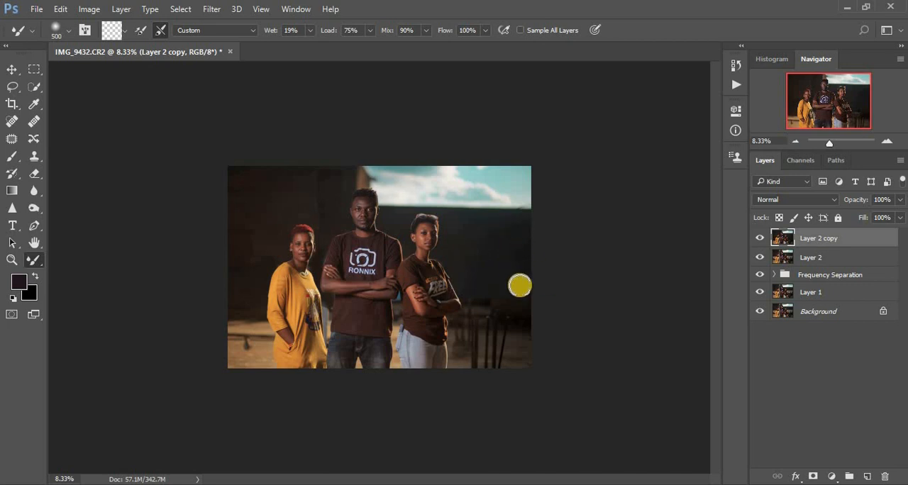
pyautogui.moveTo(522, 287)
pyautogui.mouseDown()
pyautogui.moveTo(548, 293)
pyautogui.moveTo(524, 291)
pyautogui.moveTo(550, 305)
pyautogui.moveTo(530, 299)
pyautogui.moveTo(522, 277)
pyautogui.moveTo(536, 289)
pyautogui.moveTo(548, 270)
pyautogui.mouseUp()
pyautogui.moveTo(505, 230)
pyautogui.mouseDown()
pyautogui.moveTo(483, 251)
pyautogui.moveTo(471, 245)
pyautogui.moveTo(542, 234)
pyautogui.moveTo(532, 245)
pyautogui.moveTo(483, 245)
pyautogui.mouseUp()
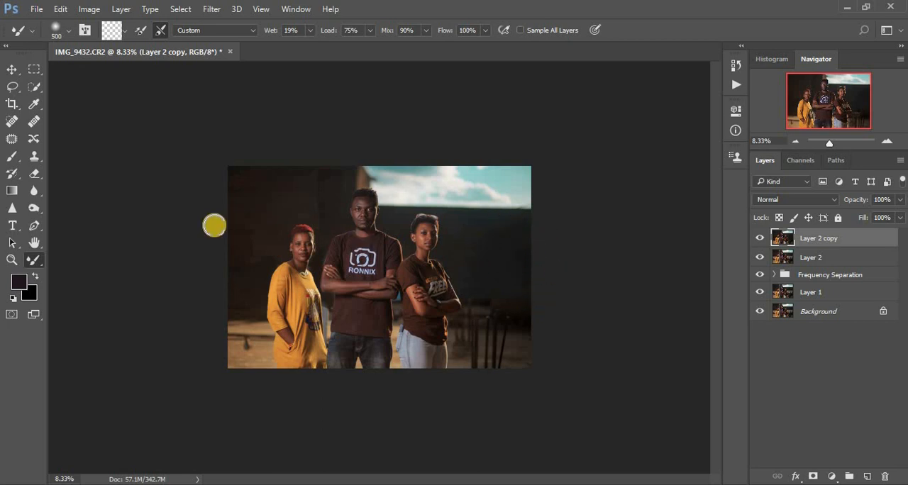
# Blend the dark wall around the woman in yellow with the Mixer Brush, and touch up the wall near the photo's right edge
pyautogui.moveTo(265, 232)
pyautogui.mouseDown()
pyautogui.moveTo(263, 254)
pyautogui.moveTo(242, 244)
pyautogui.moveTo(253, 234)
pyautogui.moveTo(229, 265)
pyautogui.mouseUp()
pyautogui.moveTo(318, 190)
pyautogui.mouseDown()
pyautogui.moveTo(327, 182)
pyautogui.moveTo(324, 222)
pyautogui.moveTo(315, 167)
pyautogui.mouseUp()
pyautogui.moveTo(234, 192)
pyautogui.mouseDown()
pyautogui.moveTo(253, 189)
pyautogui.moveTo(253, 203)
pyautogui.mouseUp()
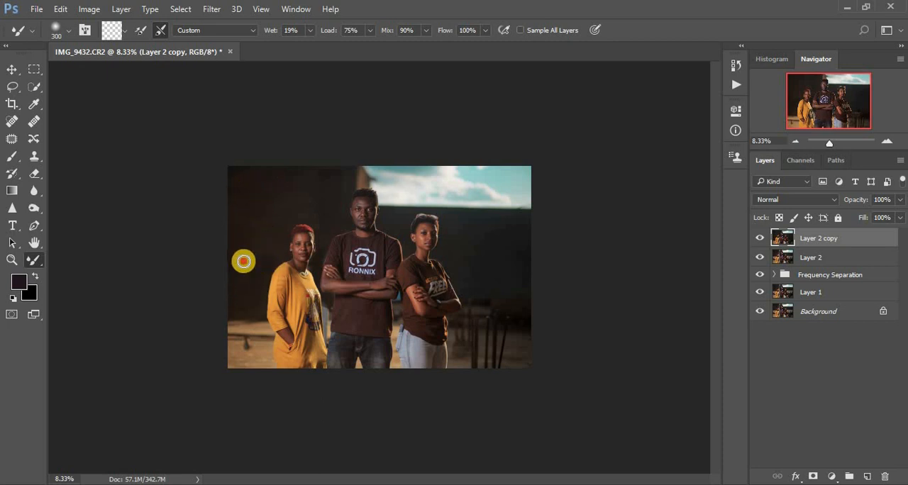
pyautogui.moveTo(243, 257)
pyautogui.mouseDown()
pyautogui.moveTo(266, 257)
pyautogui.moveTo(262, 229)
pyautogui.mouseUp()
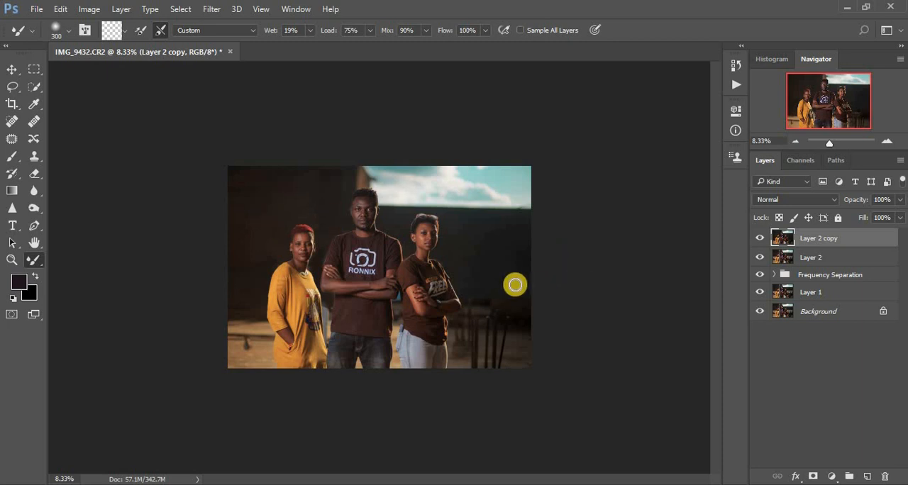
pyautogui.moveTo(488, 279); pyautogui.dragTo(473, 274)
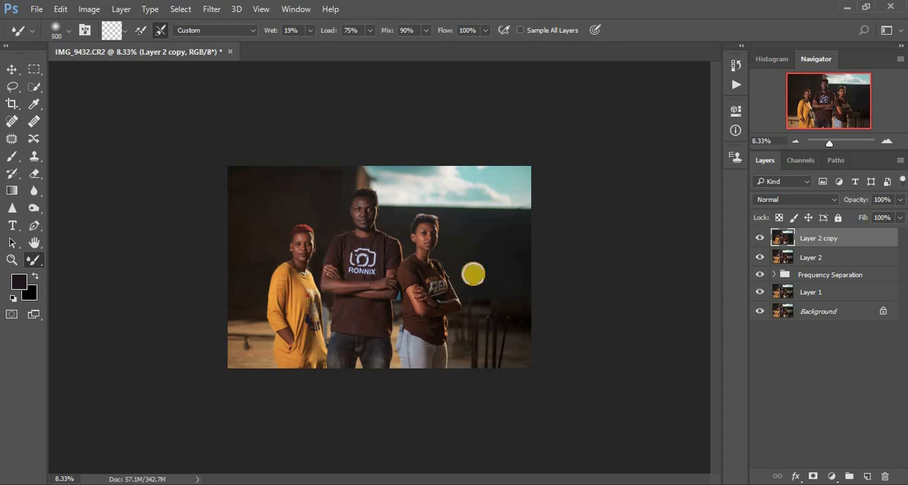
pyautogui.moveTo(526, 256); pyautogui.dragTo(509, 240)
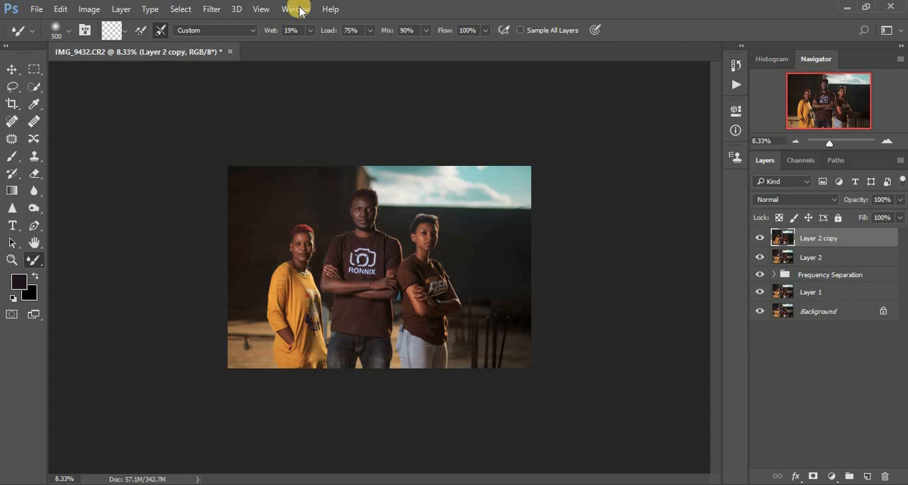
# Blend the wall between the woman in yellow and the man with the Mixer Brush at 34% wet and size 300
pyautogui.moveTo(318, 48); pyautogui.dragTo(320, 46)
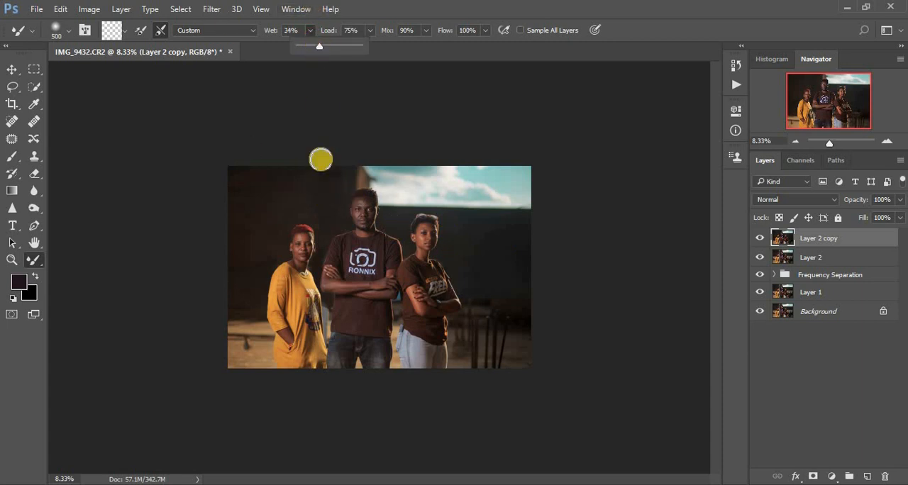
pyautogui.press('[')
pyautogui.press('[')
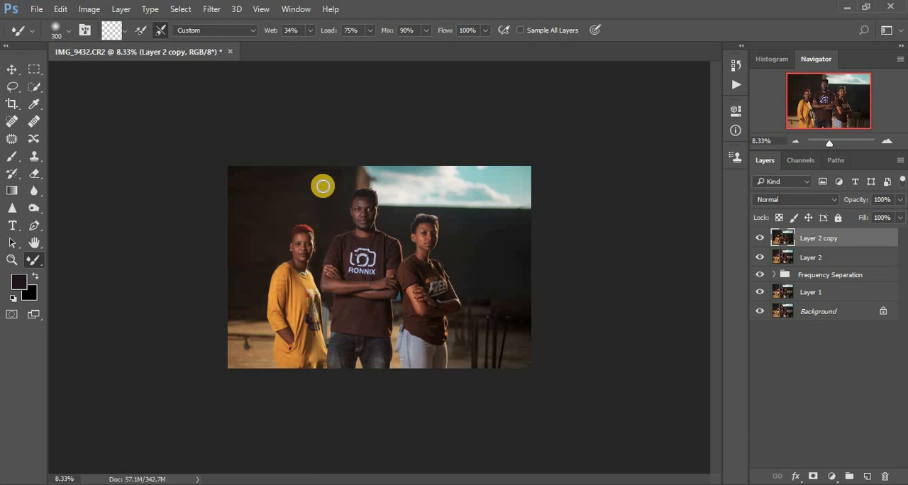
pyautogui.moveTo(320, 173); pyautogui.dragTo(319, 223)
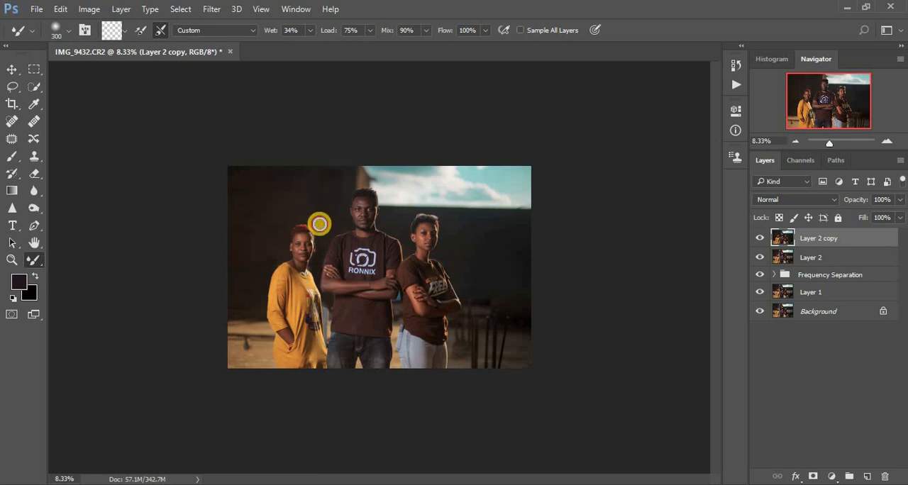
pyautogui.moveTo(315, 192)
pyautogui.mouseDown()
pyautogui.moveTo(321, 223)
pyautogui.moveTo(325, 192)
pyautogui.moveTo(318, 208)
pyautogui.mouseUp()
pyautogui.moveTo(315, 177); pyautogui.dragTo(323, 213)
pyautogui.moveTo(265, 225); pyautogui.dragTo(258, 225)
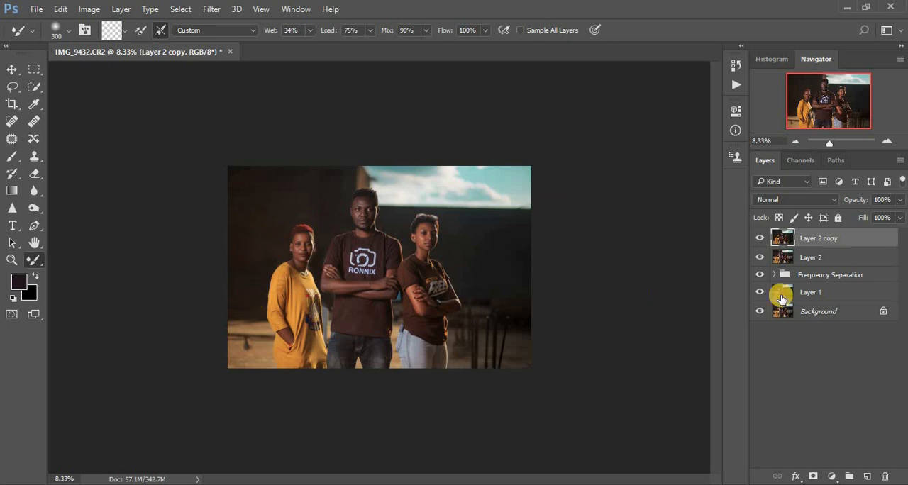
# Compare the blended wall with Layer 2 copy hidden and shown
pyautogui.click(759, 237)
pyautogui.click(759, 238)
pyautogui.click(761, 238)
pyautogui.click(760, 239)
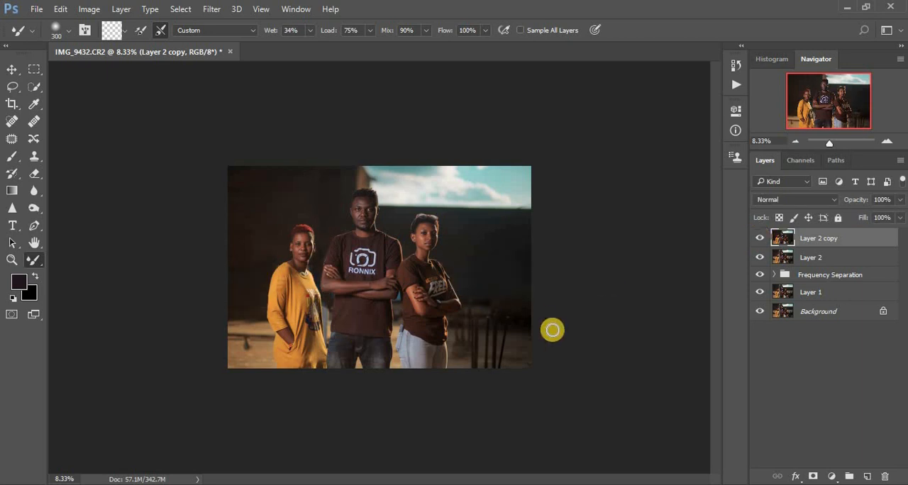
# Inspect the cleaned background around the three people up close and compare the whole photo without and with Layer 2 copy
pyautogui.hotkey('ctrl', '+')
pyautogui.hotkey('ctrl', '+')
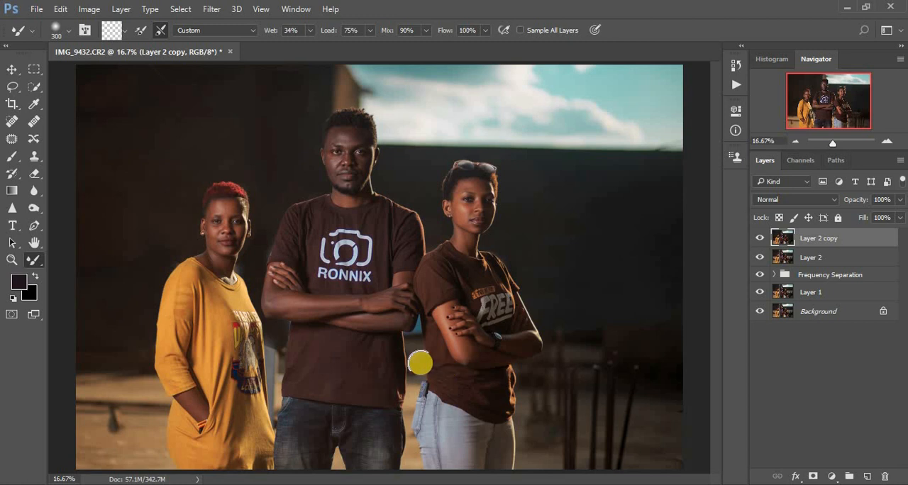
pyautogui.click(267, 198)
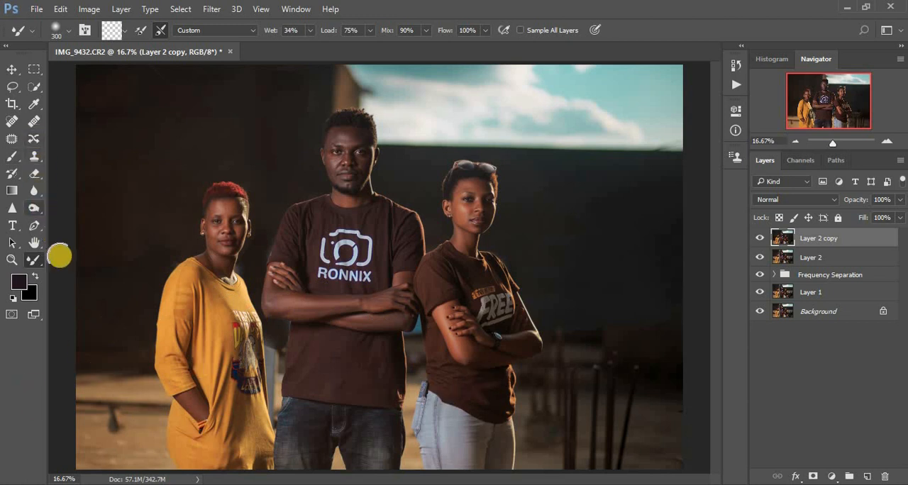
pyautogui.click(35, 156)
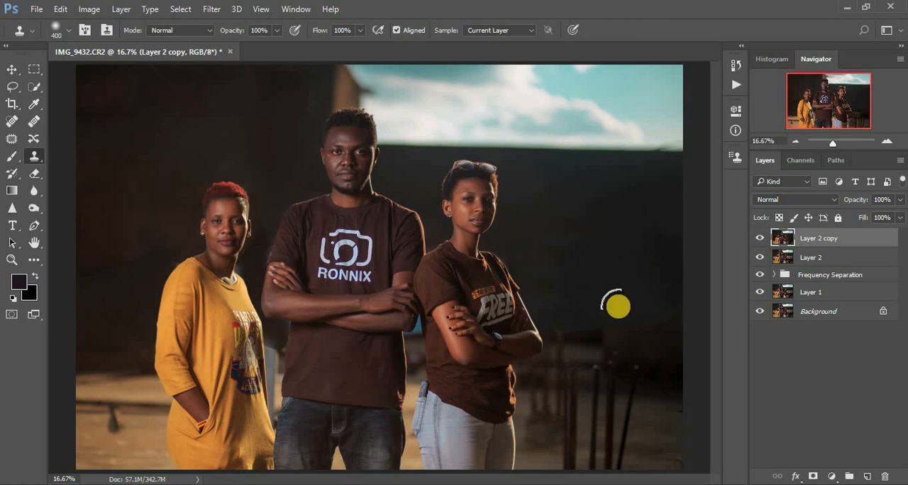
pyautogui.hotkey('ctrl', '-')
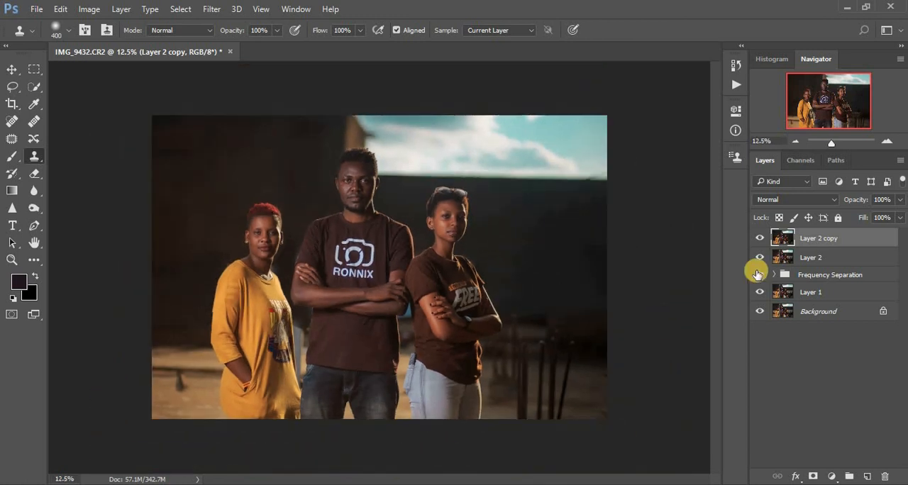
pyautogui.click(761, 239)
pyautogui.click(760, 239)
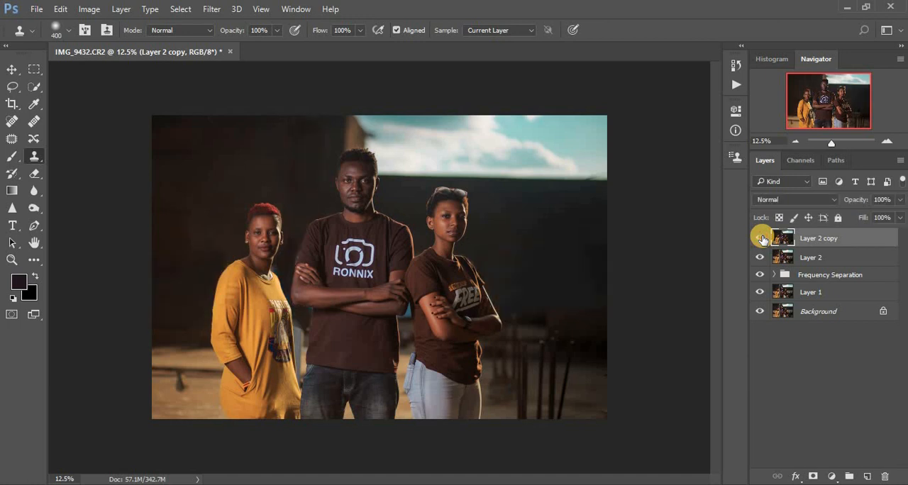
pyautogui.click(761, 238)
pyautogui.click(761, 239)
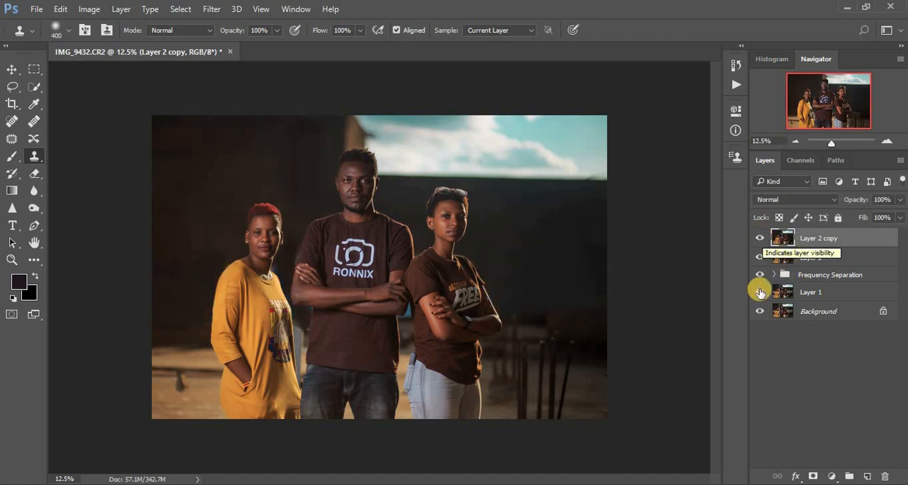
# Add a Selective Color adjustment layer with the Reds set to Cyan -28% and Yellow +11%
pyautogui.click(831, 476)
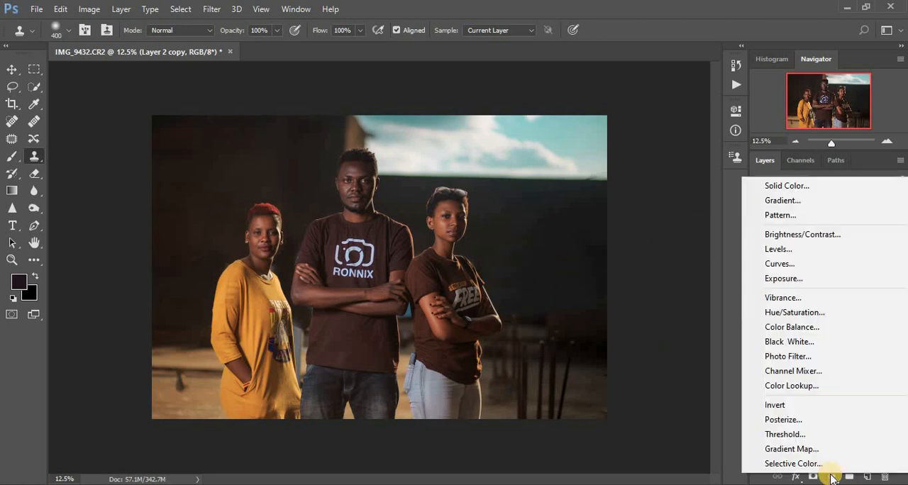
pyautogui.click(817, 470)
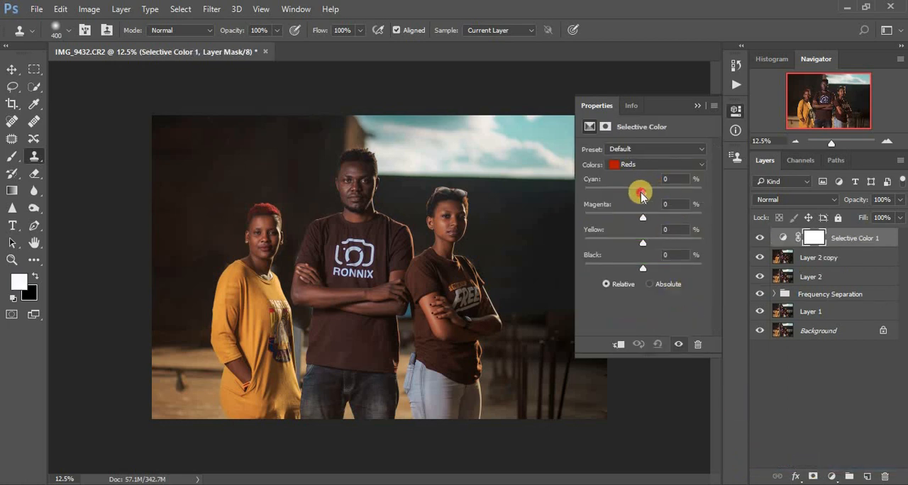
pyautogui.moveTo(640, 192); pyautogui.dragTo(629, 192)
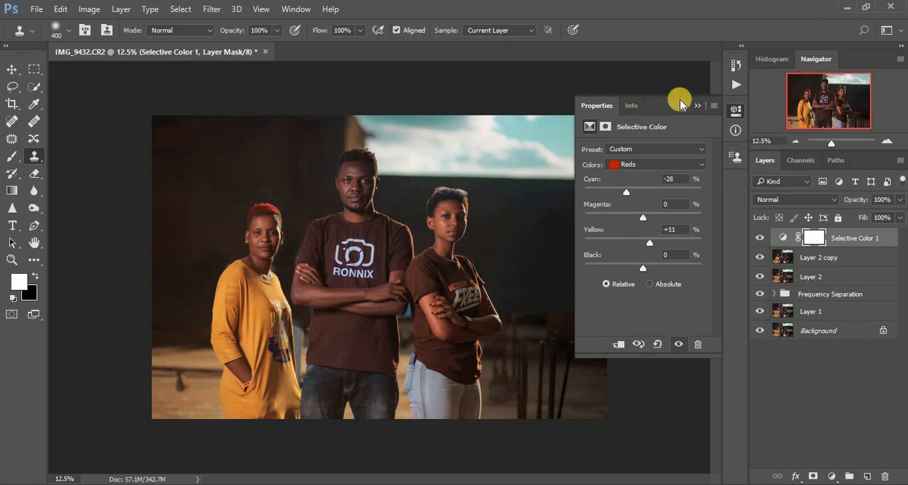
pyautogui.click(699, 105)
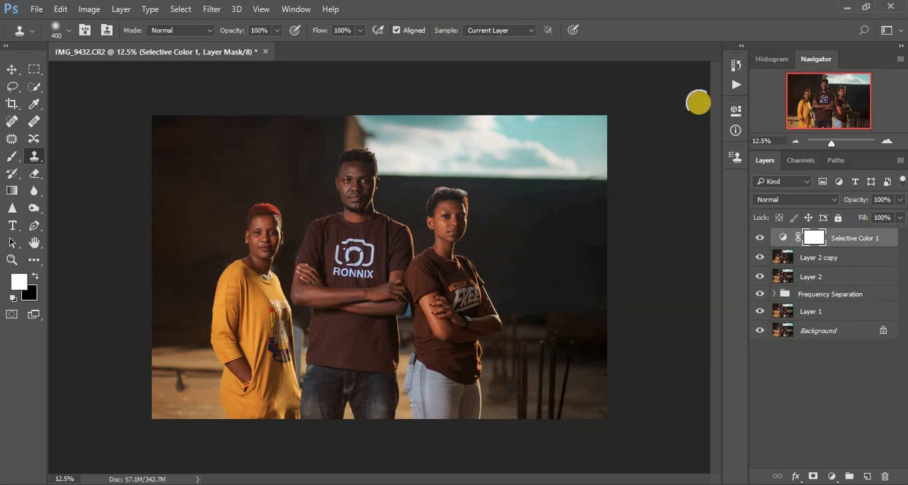
# Add a Gradient Map adjustment layer, append the Photographic Toning gradients to the presets, and apply the Sepia Antique gradient
pyautogui.click(833, 477)
pyautogui.click(810, 450)
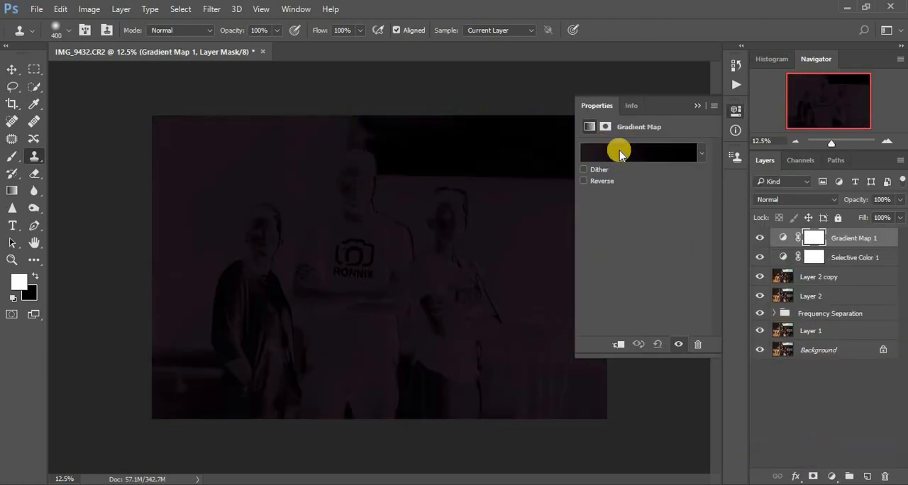
pyautogui.click(627, 152)
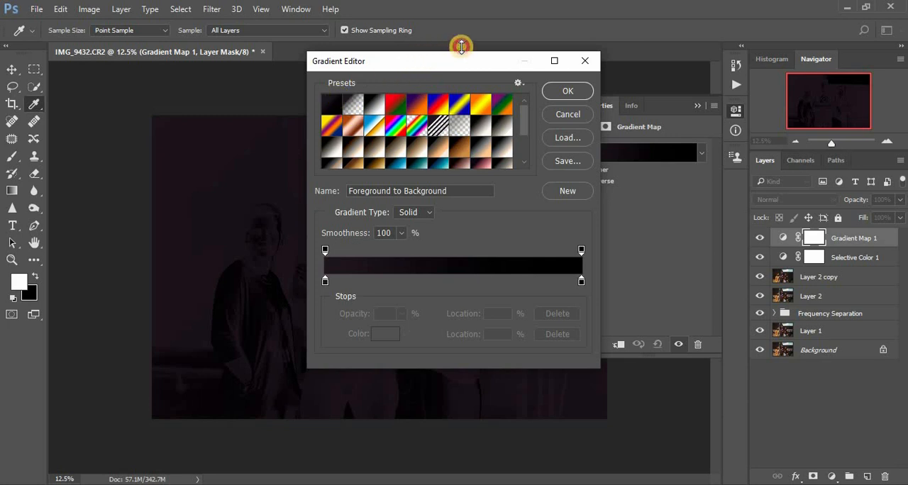
pyautogui.moveTo(461, 47); pyautogui.dragTo(517, 41)
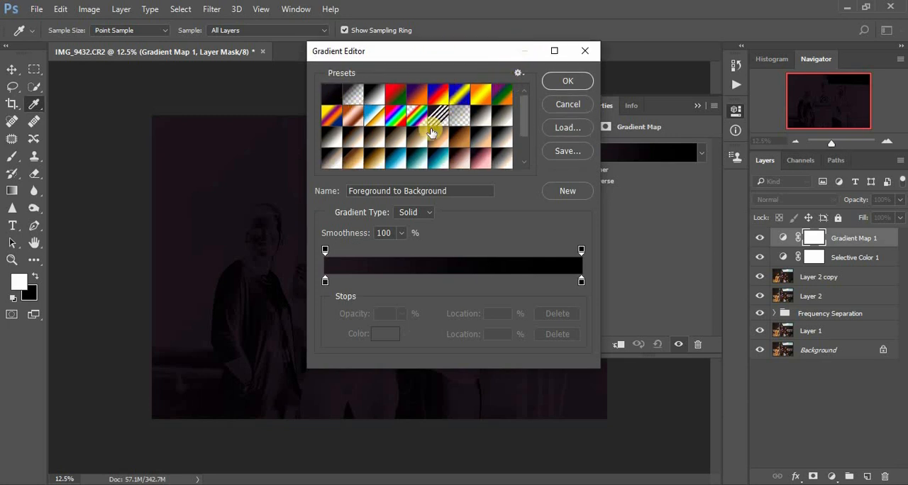
pyautogui.click(518, 72)
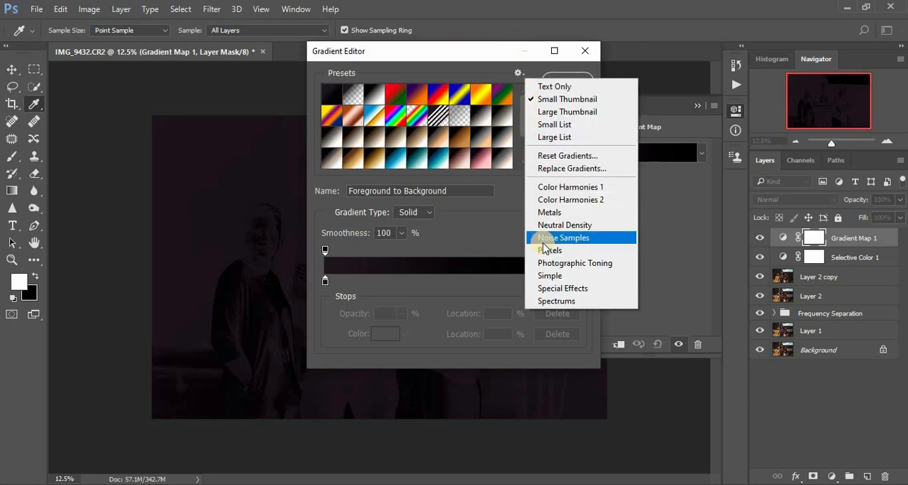
pyautogui.click(561, 263)
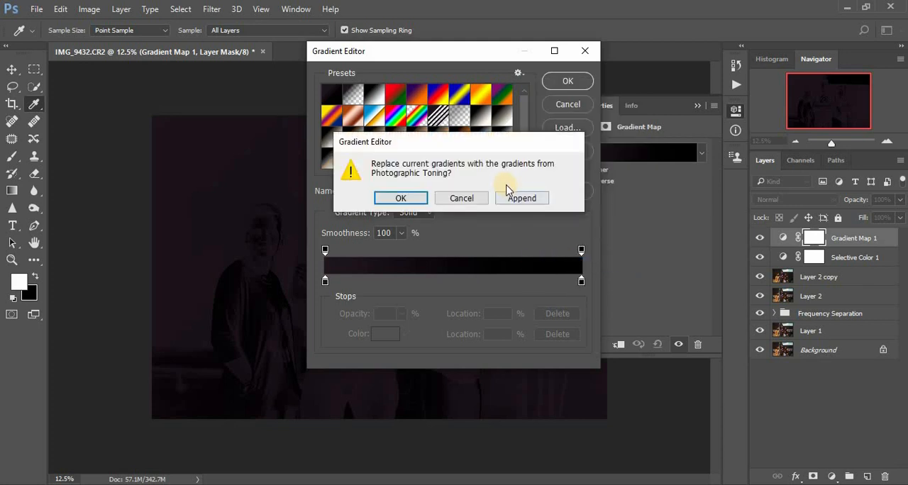
pyautogui.click(521, 198)
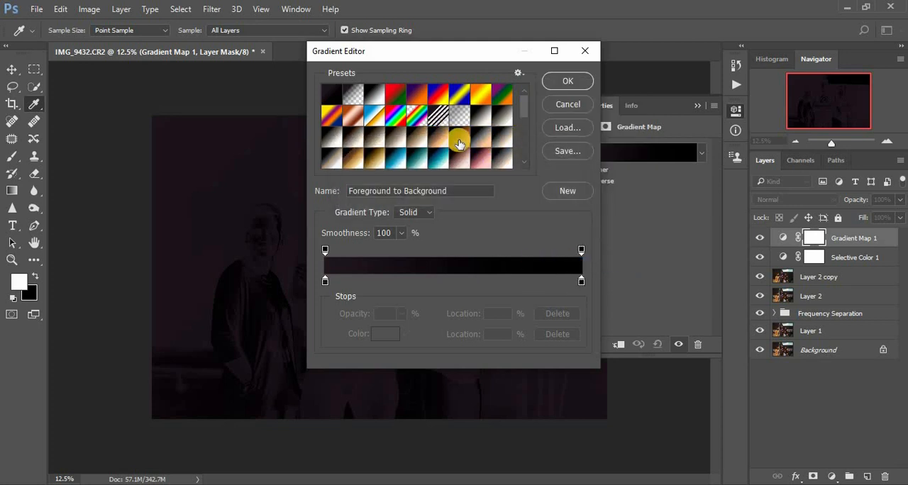
pyautogui.click(459, 140)
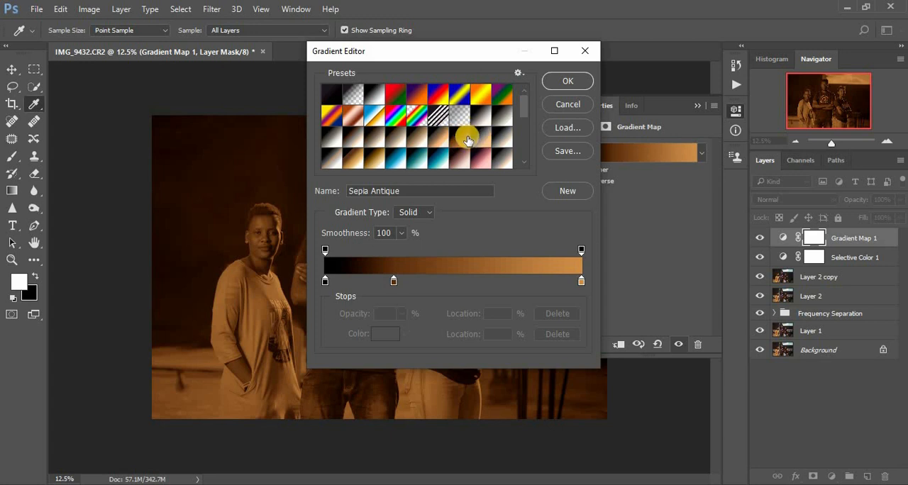
pyautogui.click(560, 80)
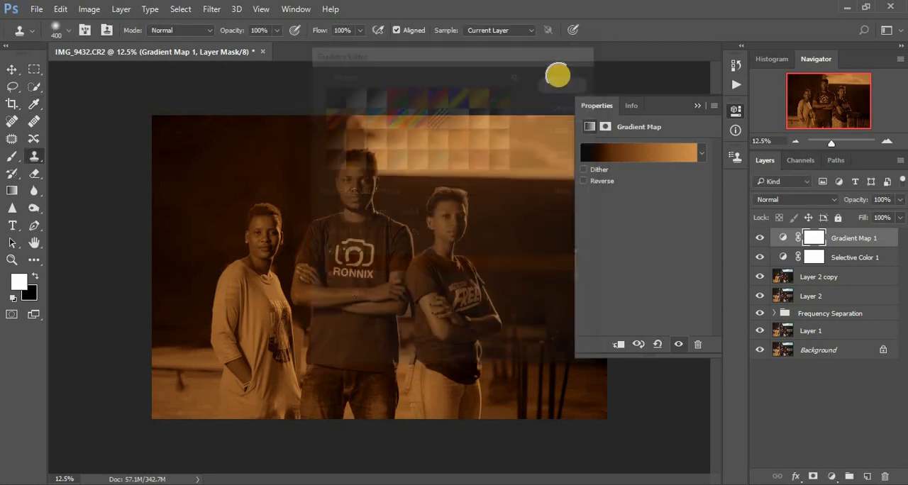
# Set the Gradient Map layer's blend mode to Multiply and lower its opacity to 11%
pyautogui.click(782, 200)
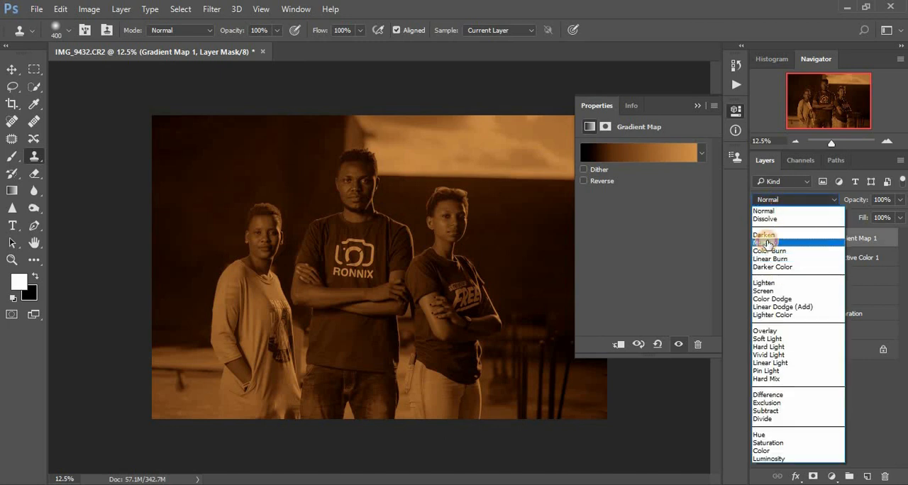
pyautogui.click(768, 244)
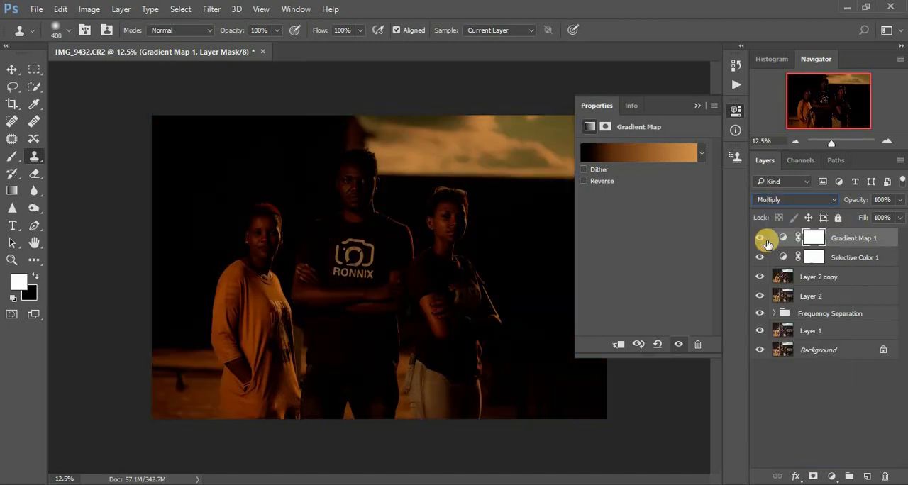
pyautogui.click(697, 106)
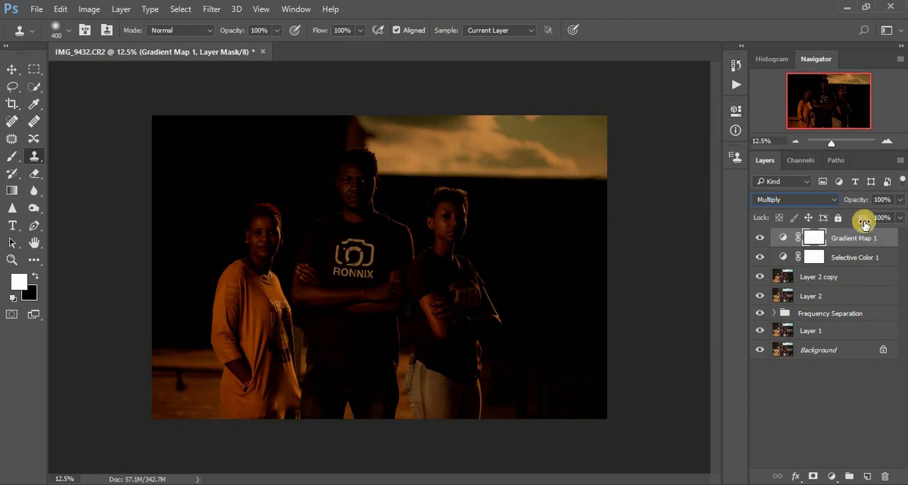
pyautogui.click(900, 201)
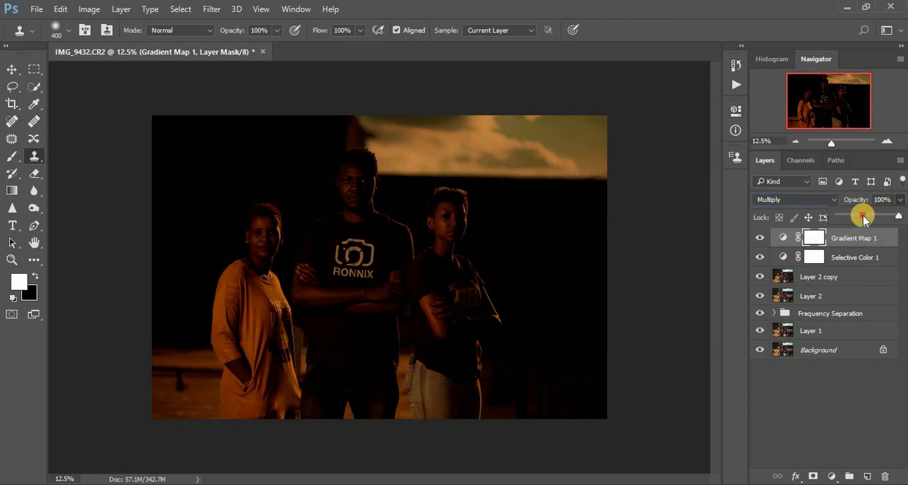
pyautogui.moveTo(864, 219); pyautogui.dragTo(846, 219)
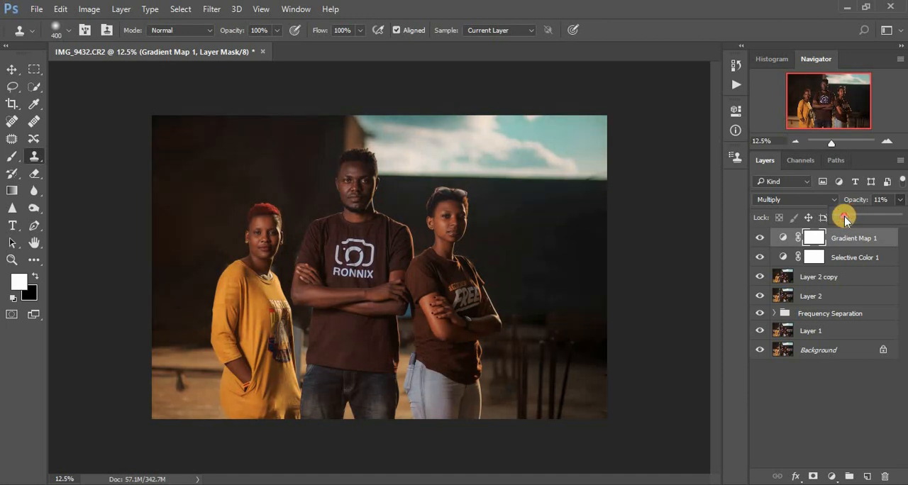
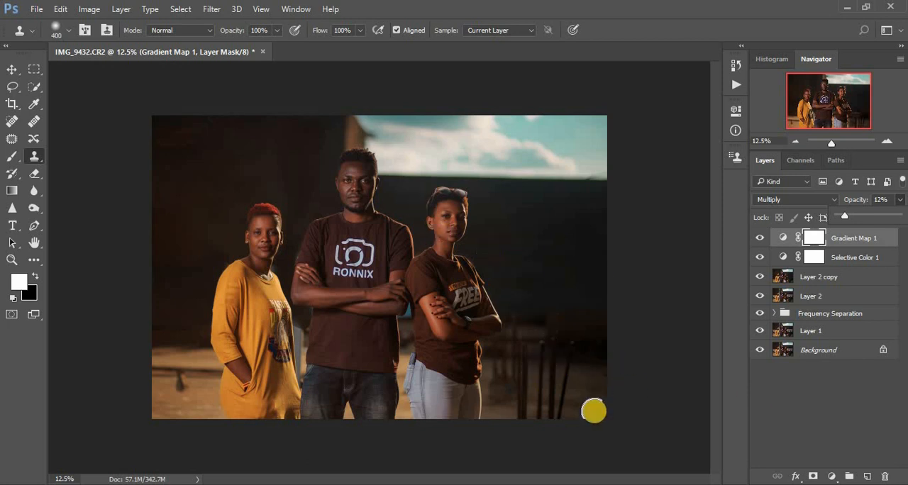
# Stamp all visible layers into a new layer above Gradient Map 1 and open a duplicate of it in the Camera Raw Filter
pyautogui.click(595, 413)
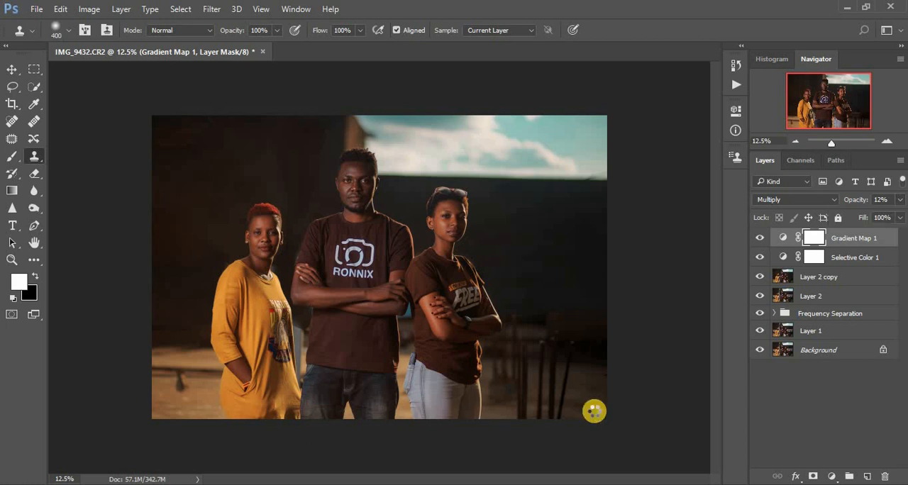
pyautogui.hotkey('ctrl', 'shift', 'alt', 'e')
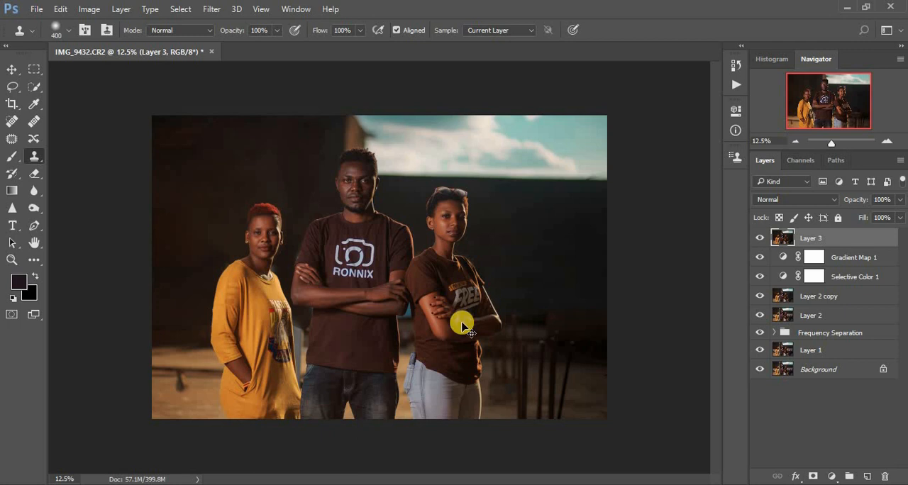
pyautogui.hotkey('ctrl', 'j')
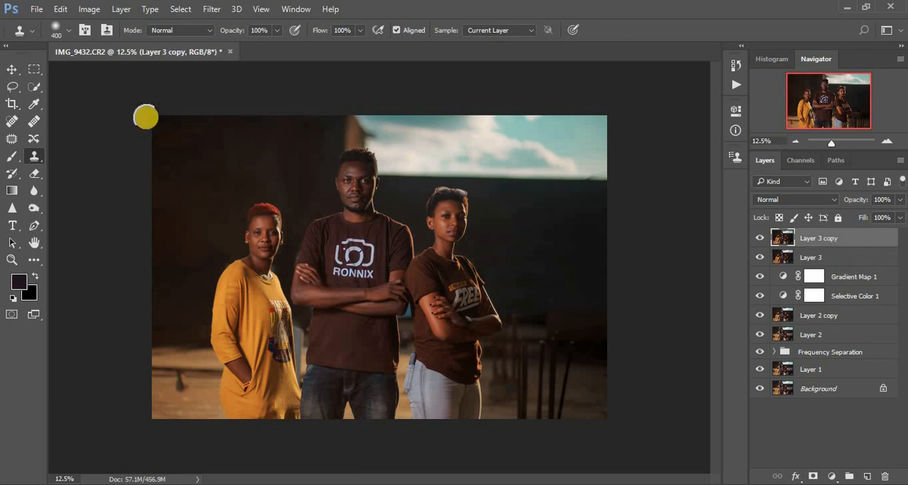
pyautogui.click(210, 10)
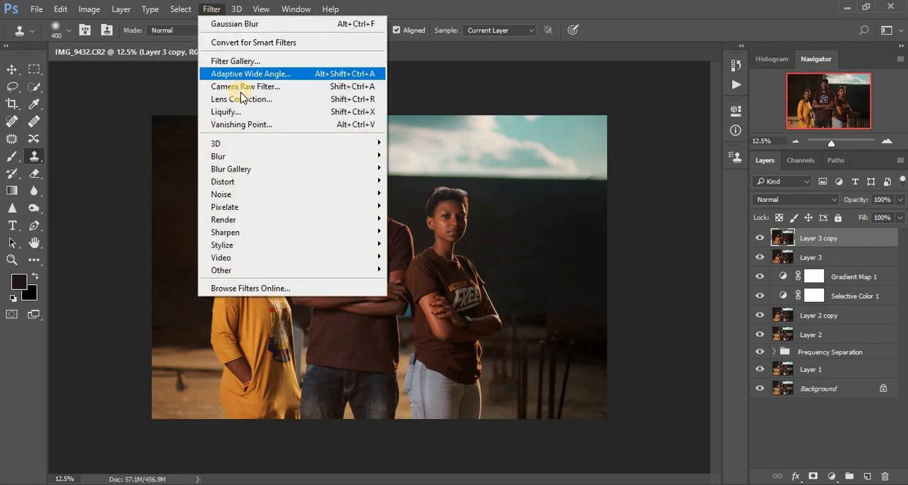
pyautogui.click(241, 91)
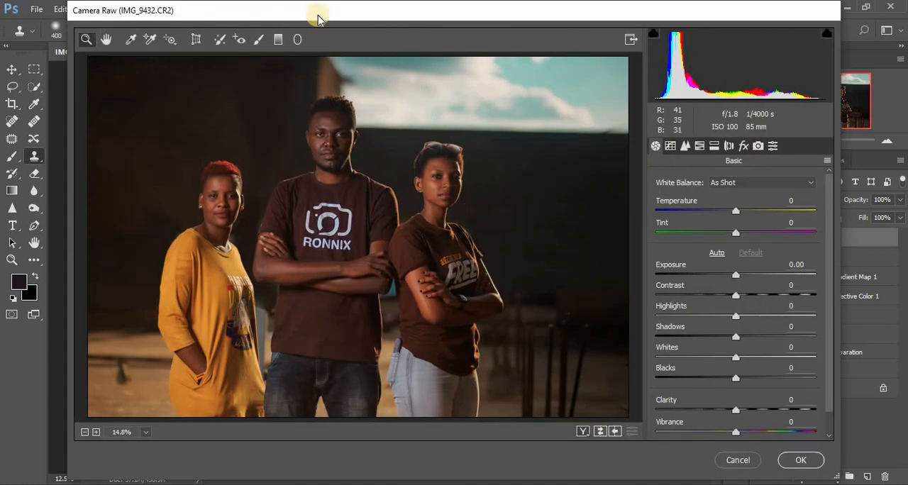
# Whiten both eyes of the woman in yellow using the Adjustment Brush with Temperature -35, Tint +70, Highlights +5, Whites +4 and Saturation -73
pyautogui.click(261, 41)
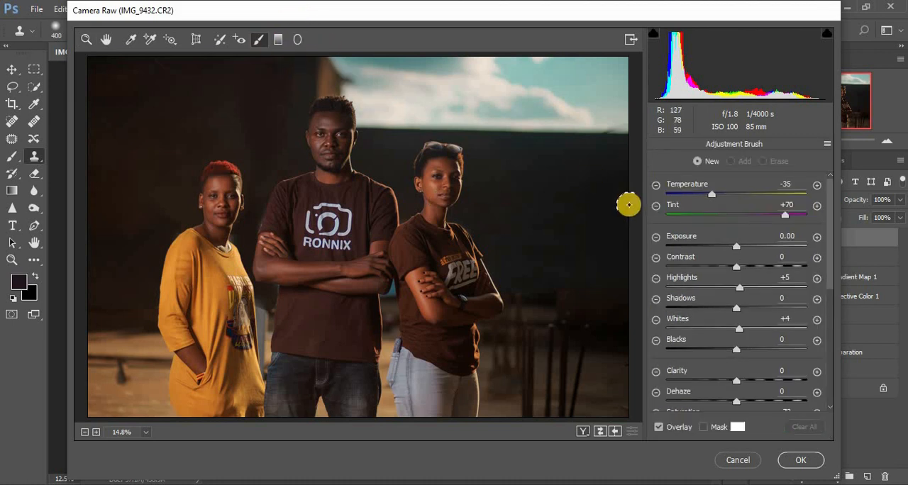
pyautogui.click(83, 40)
pyautogui.moveTo(200, 183); pyautogui.dragTo(275, 220)
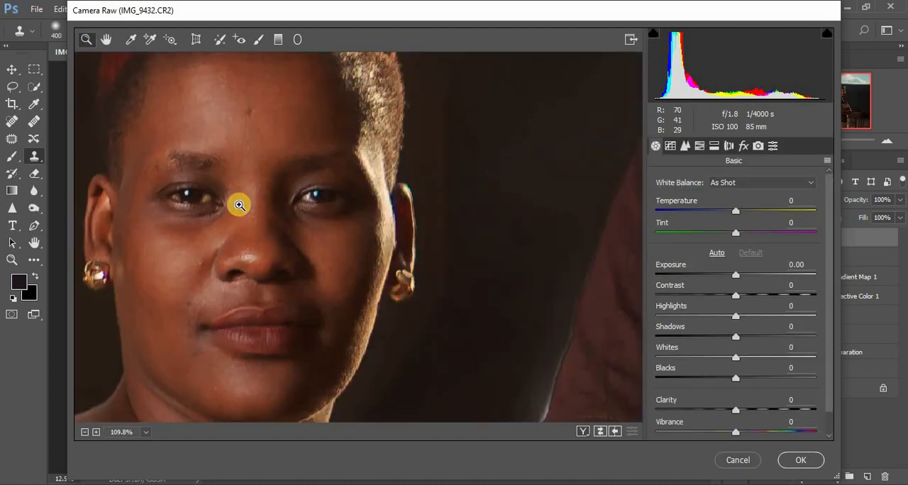
pyautogui.moveTo(153, 164); pyautogui.dragTo(376, 239)
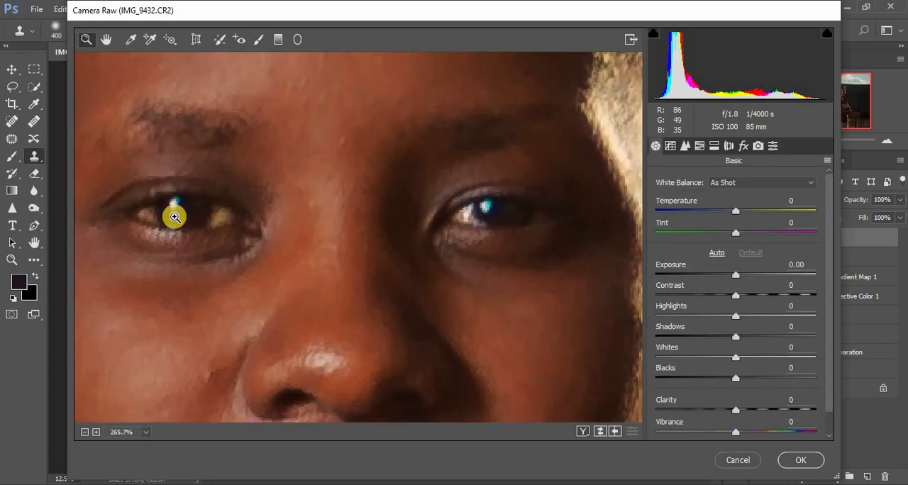
pyautogui.moveTo(115, 180); pyautogui.dragTo(592, 304)
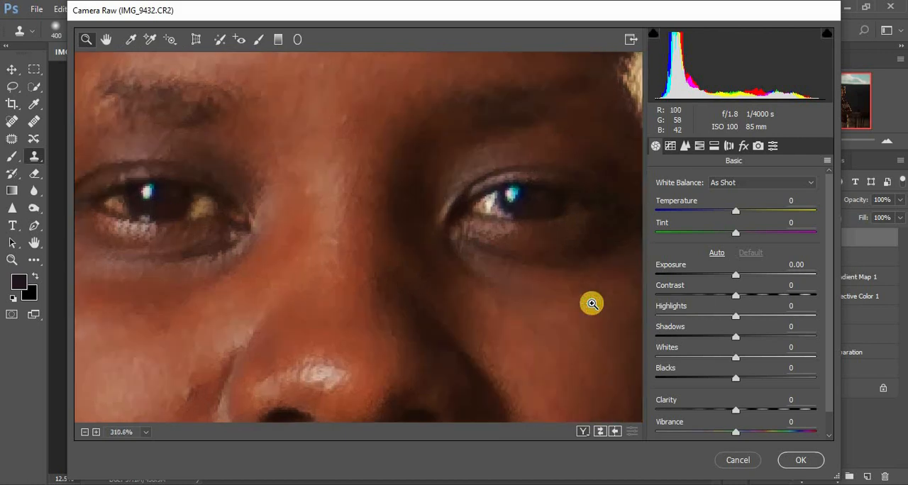
pyautogui.click(258, 40)
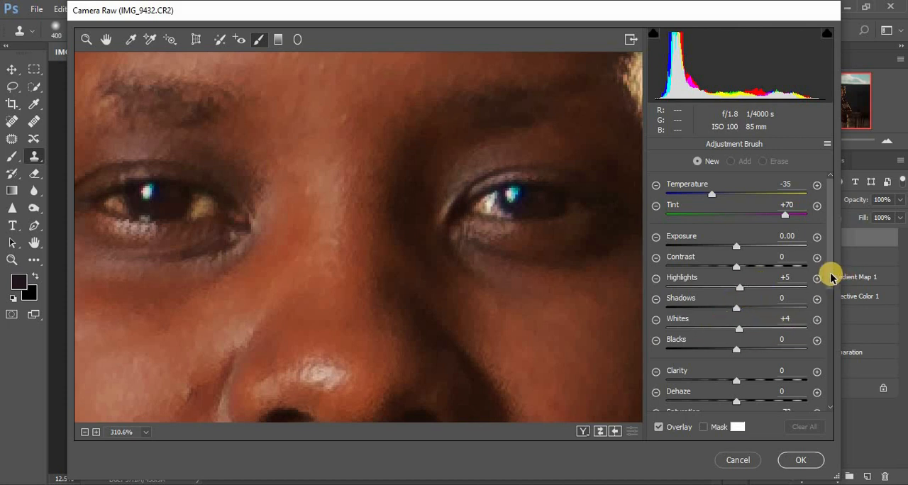
pyautogui.moveTo(831, 277); pyautogui.dragTo(833, 321)
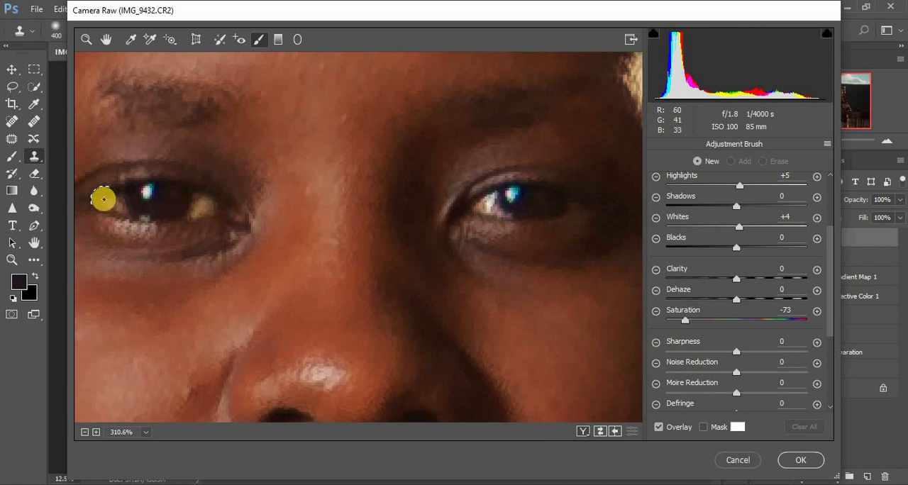
pyautogui.moveTo(118, 202); pyautogui.dragTo(107, 201)
pyautogui.moveTo(197, 206)
pyautogui.mouseDown()
pyautogui.moveTo(201, 199)
pyautogui.moveTo(192, 209)
pyautogui.mouseUp()
pyautogui.moveTo(487, 202); pyautogui.dragTo(494, 209)
pyautogui.moveTo(575, 206); pyautogui.dragTo(578, 205)
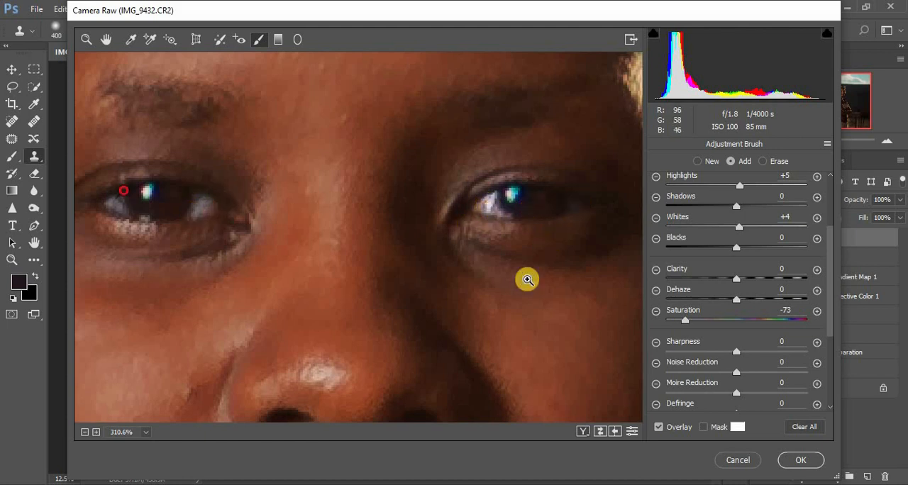
# Whiten both eyes of the man in the middle with a new Adjustment Brush mask at the same settings, including Saturation -73
pyautogui.hotkey('ctrl', '0')
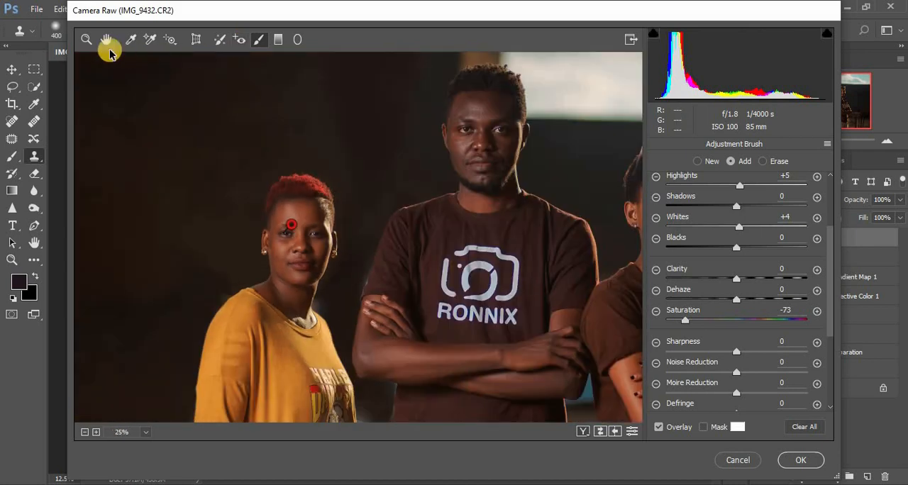
pyautogui.click(89, 41)
pyautogui.moveTo(446, 120); pyautogui.dragTo(532, 147)
pyautogui.moveTo(197, 170); pyautogui.dragTo(514, 253)
pyautogui.click(258, 42)
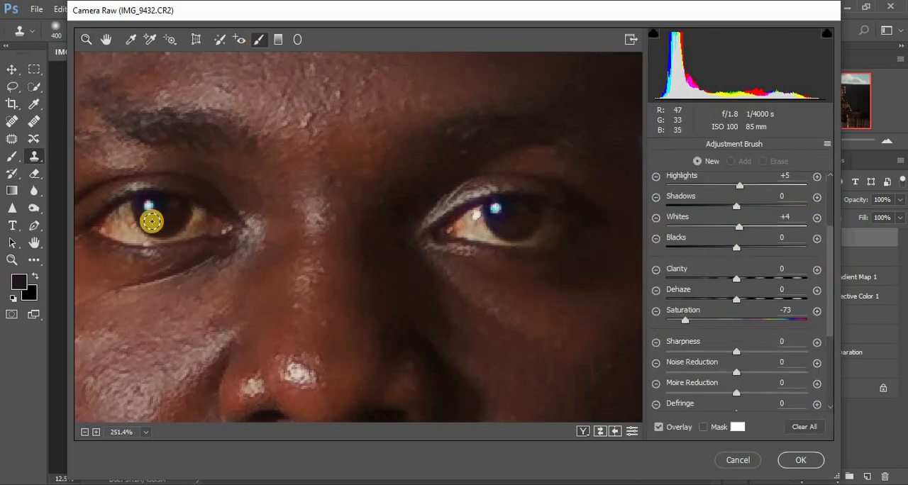
pyautogui.moveTo(111, 227)
pyautogui.mouseDown()
pyautogui.moveTo(128, 220)
pyautogui.moveTo(154, 237)
pyautogui.moveTo(202, 213)
pyautogui.mouseUp()
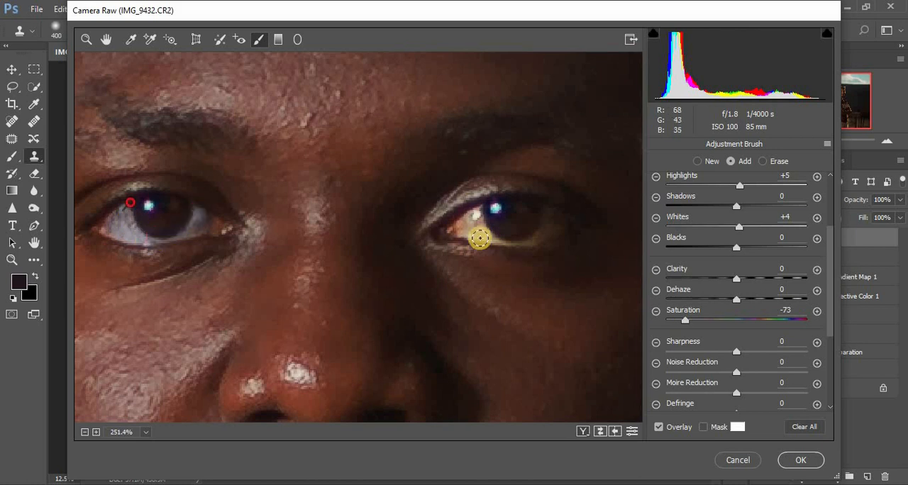
pyautogui.moveTo(478, 233)
pyautogui.mouseDown()
pyautogui.moveTo(472, 211)
pyautogui.moveTo(474, 227)
pyautogui.moveTo(500, 239)
pyautogui.mouseUp()
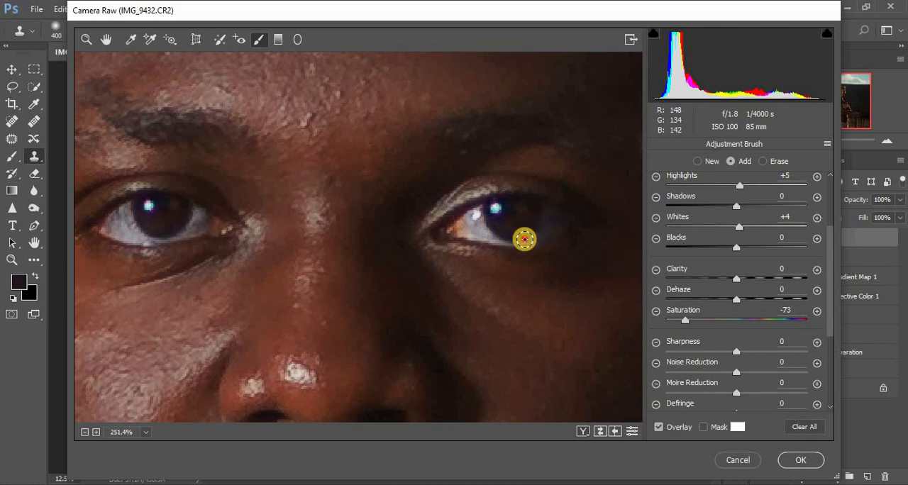
# Whiten both eyes of the woman in the brown T-shirt with another new Adjustment Brush mask at Saturation -73
pyautogui.hotkey('ctrl', '0')
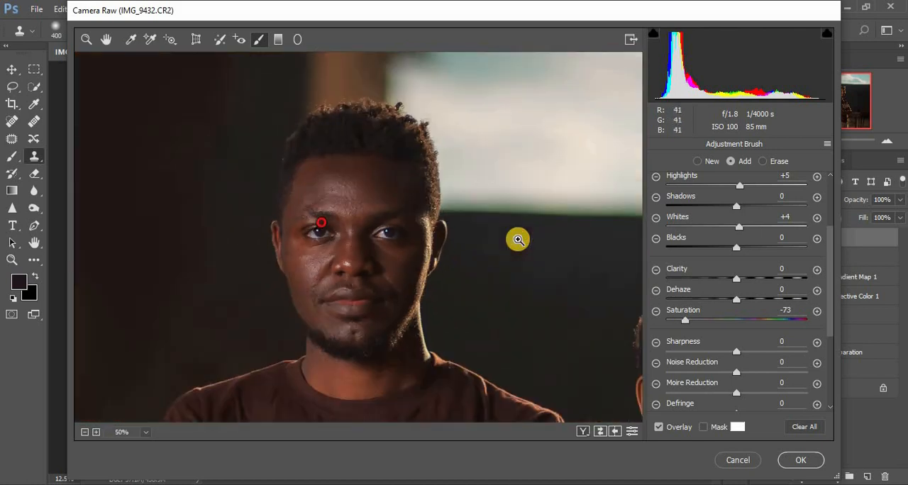
pyautogui.click(86, 39)
pyautogui.moveTo(507, 250); pyautogui.dragTo(592, 266)
pyautogui.moveTo(204, 226); pyautogui.dragTo(612, 334)
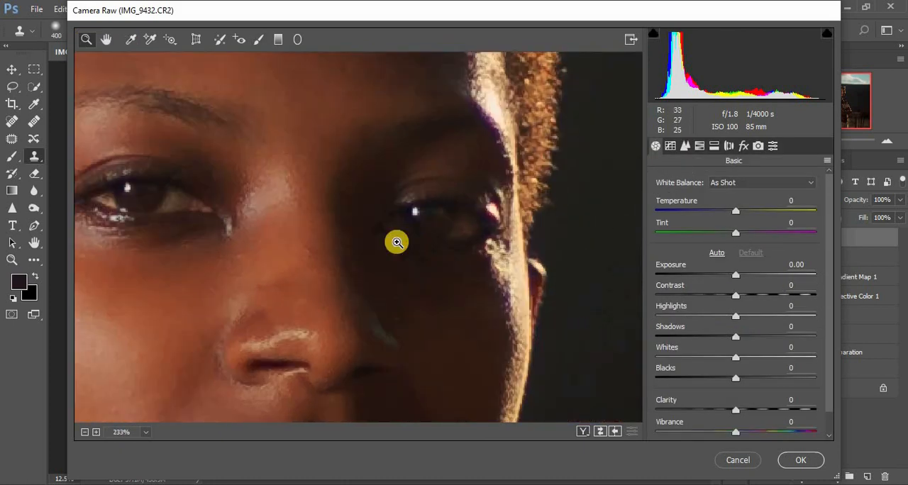
pyautogui.click(259, 41)
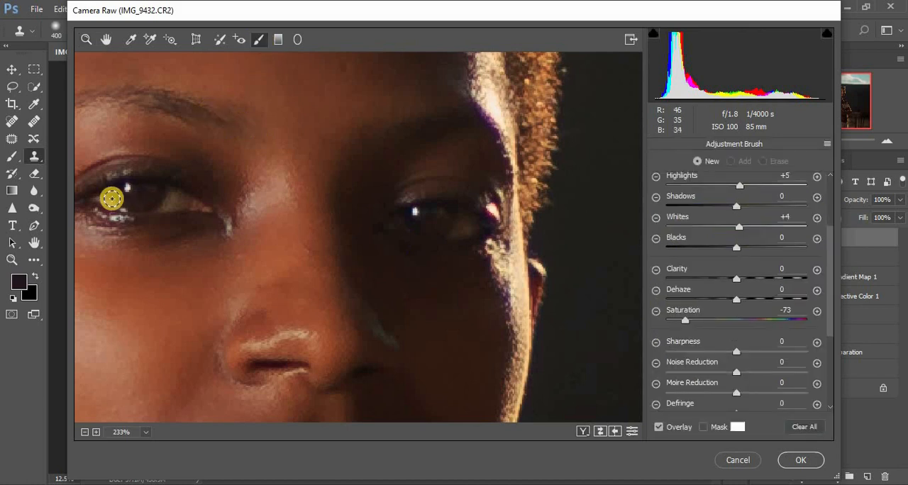
pyautogui.moveTo(110, 204); pyautogui.dragTo(176, 198)
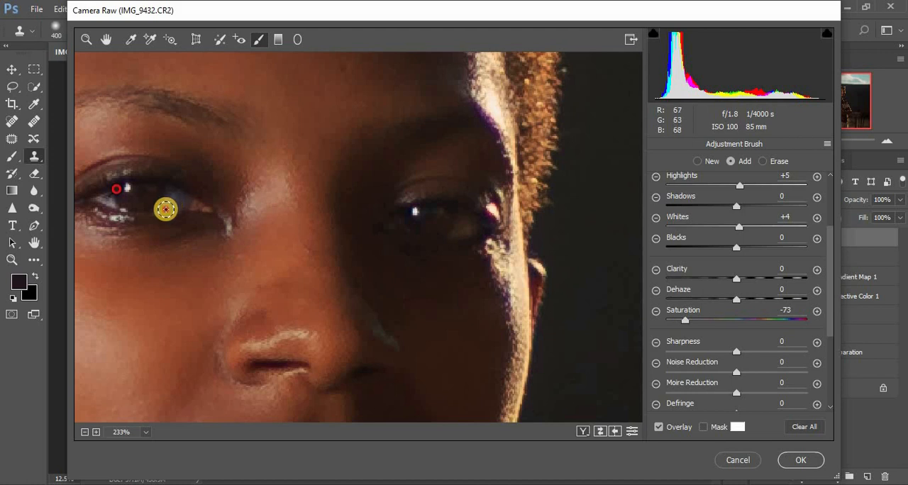
pyautogui.moveTo(464, 215)
pyautogui.mouseDown()
pyautogui.moveTo(456, 229)
pyautogui.moveTo(473, 221)
pyautogui.mouseUp()
pyautogui.click(399, 220)
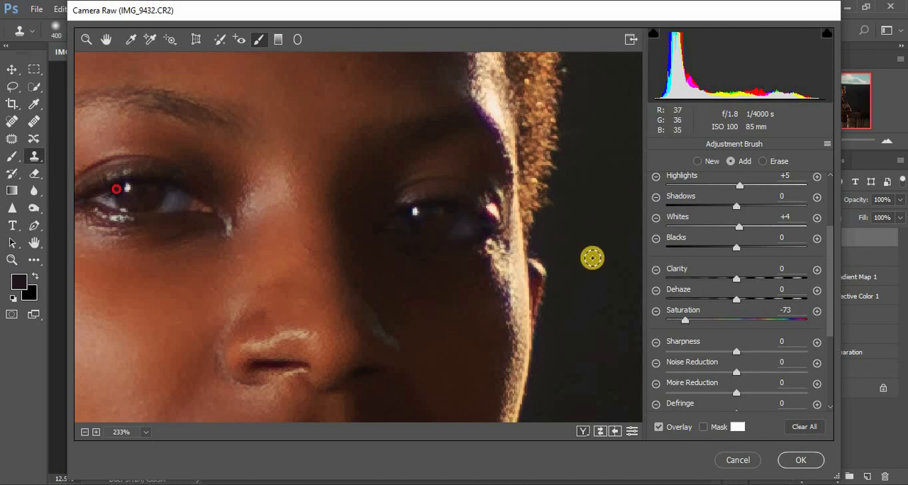
pyautogui.hotkey('ctrl', '-')
pyautogui.hotkey('ctrl', '-')
pyautogui.hotkey('ctrl', '-')
pyautogui.hotkey('ctrl', '-')
pyautogui.hotkey('ctrl', '-')
pyautogui.hotkey('ctrl', '-')
pyautogui.hotkey('ctrl', '-')
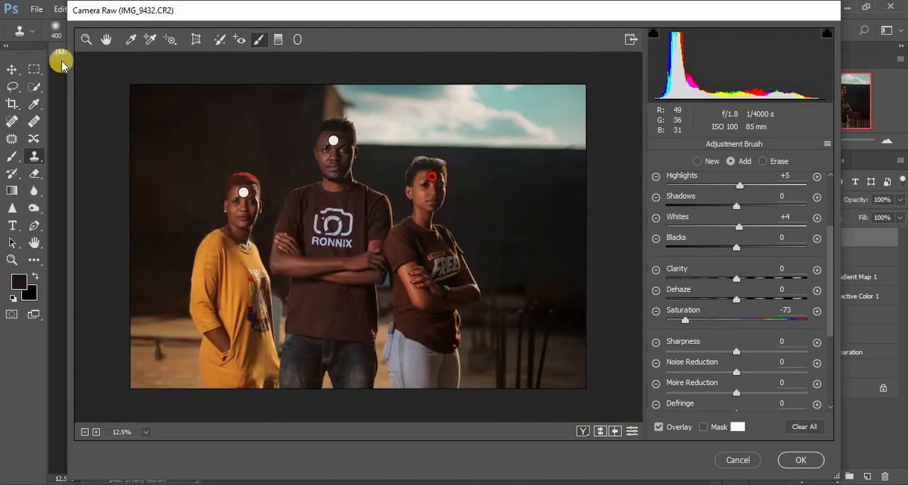
# Raise the Basic adjustments of the whole photo to Shadows +18 and Exposure +0.15
pyautogui.click(88, 40)
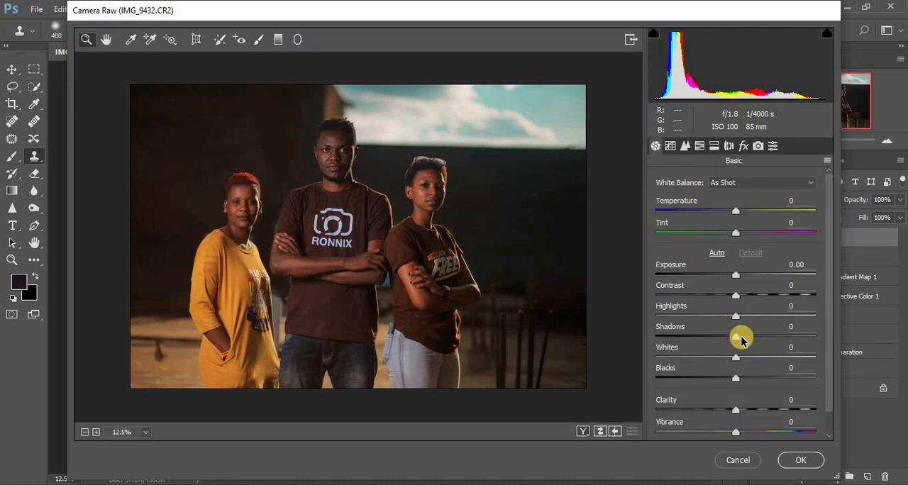
pyautogui.moveTo(740, 341); pyautogui.dragTo(748, 339)
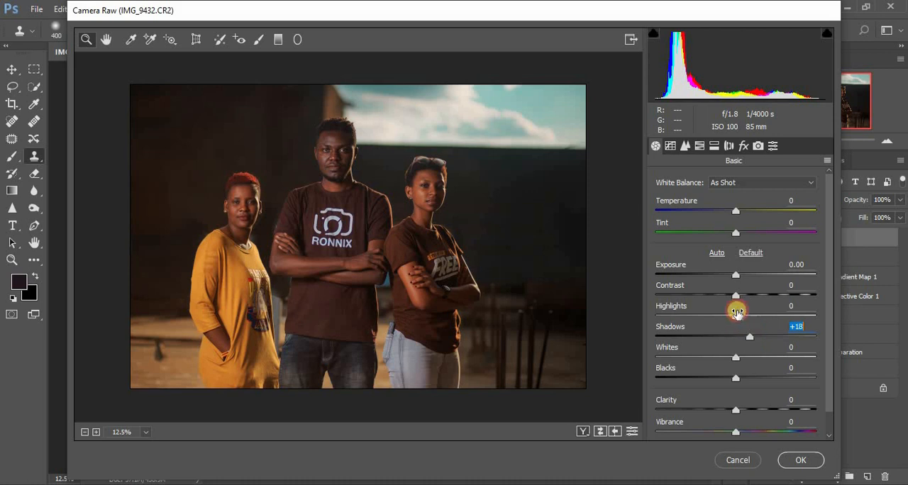
pyautogui.moveTo(737, 277); pyautogui.dragTo(739, 278)
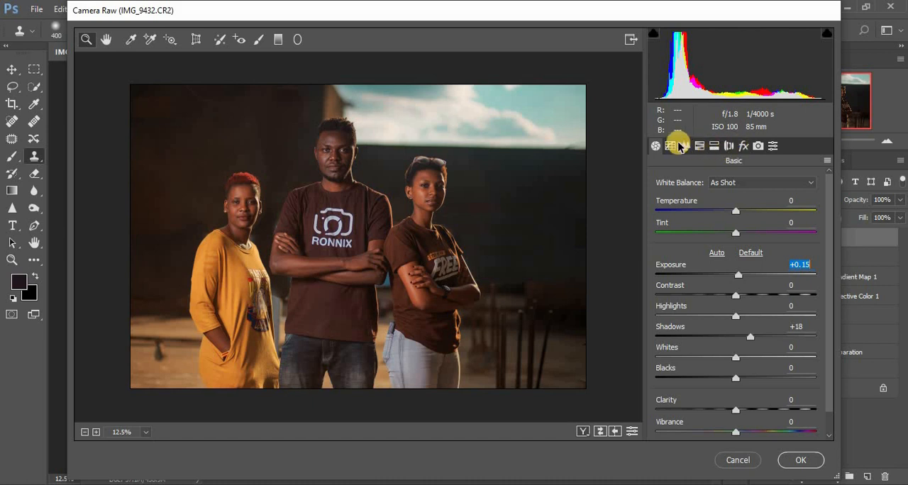
# Darken the sky by setting the HSL luminance of the Blues to -43 and the Aquas to -63
pyautogui.click(702, 145)
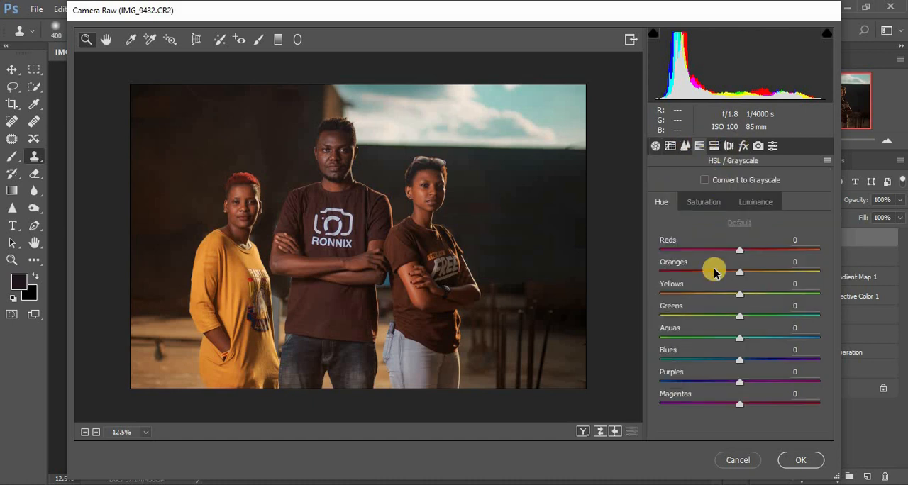
pyautogui.click(742, 200)
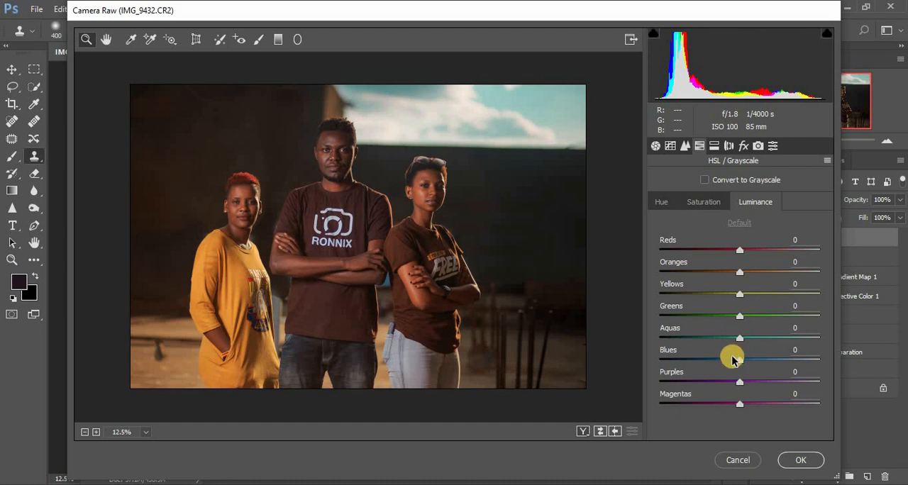
pyautogui.moveTo(723, 361); pyautogui.dragTo(787, 355)
pyautogui.moveTo(699, 353); pyautogui.dragTo(680, 349)
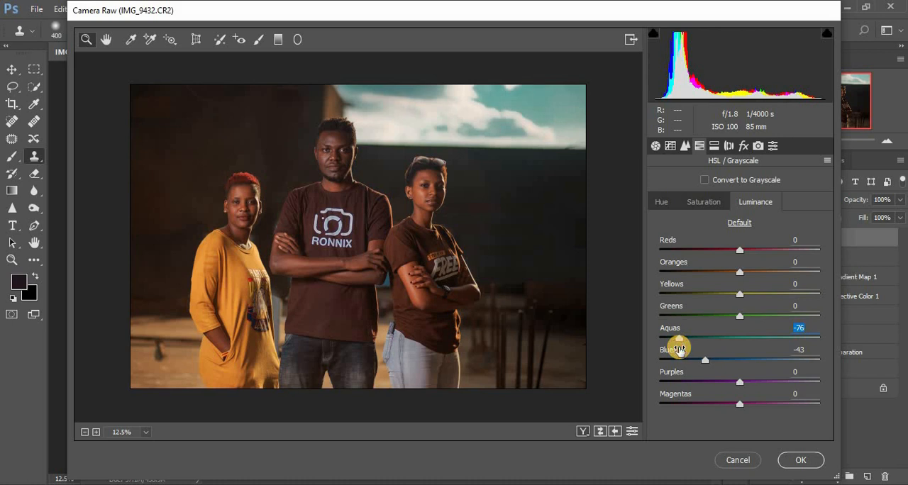
pyautogui.moveTo(680, 346); pyautogui.dragTo(688, 341)
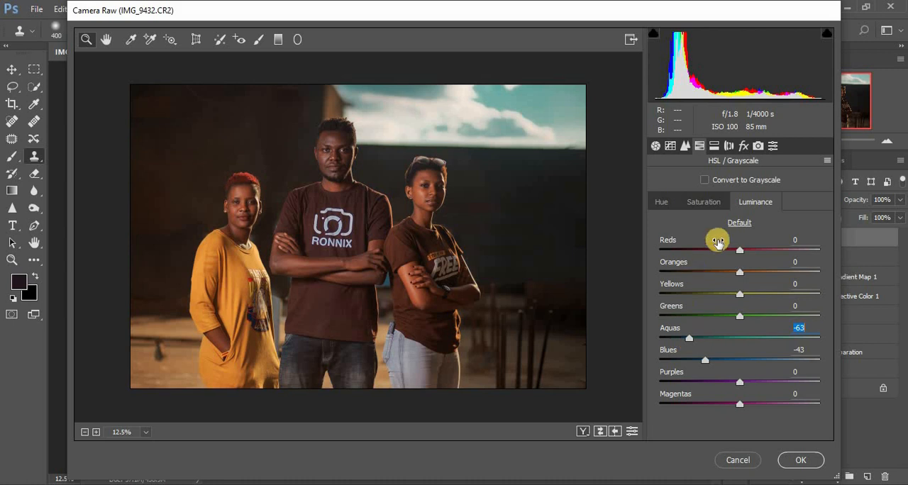
# Set the Exposure to +0.40 and apply the Camera Raw edits to Layer 3 copy
pyautogui.click(654, 145)
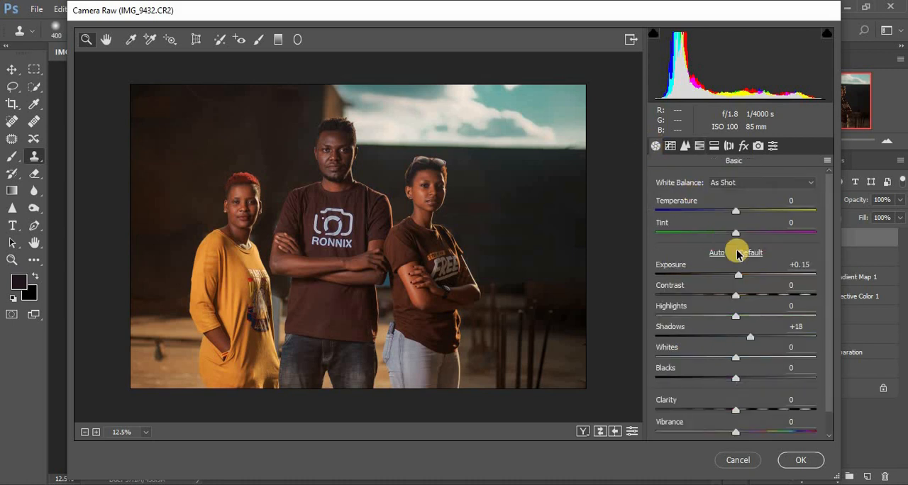
pyautogui.moveTo(737, 275); pyautogui.dragTo(739, 278)
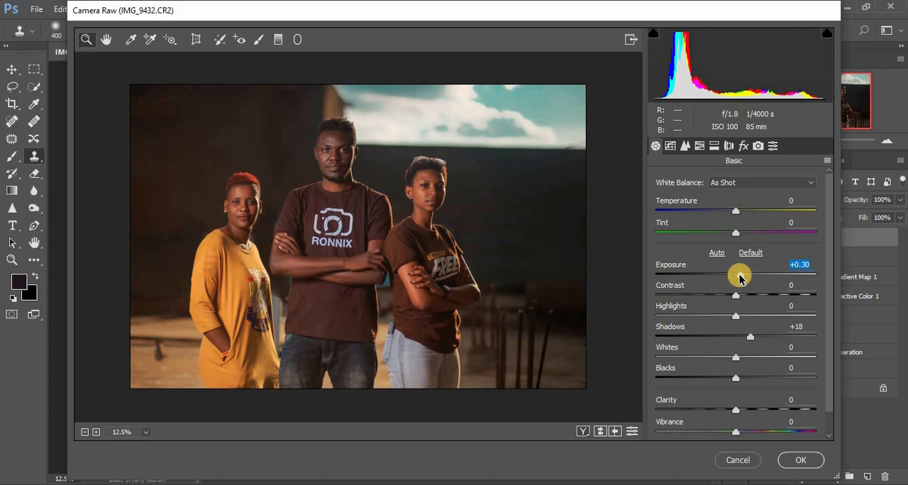
pyautogui.moveTo(740, 278); pyautogui.dragTo(741, 278)
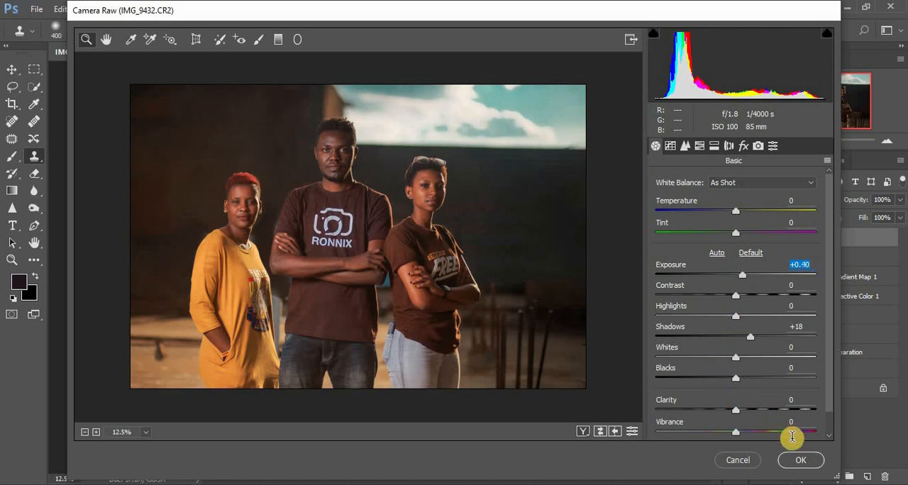
pyautogui.click(800, 461)
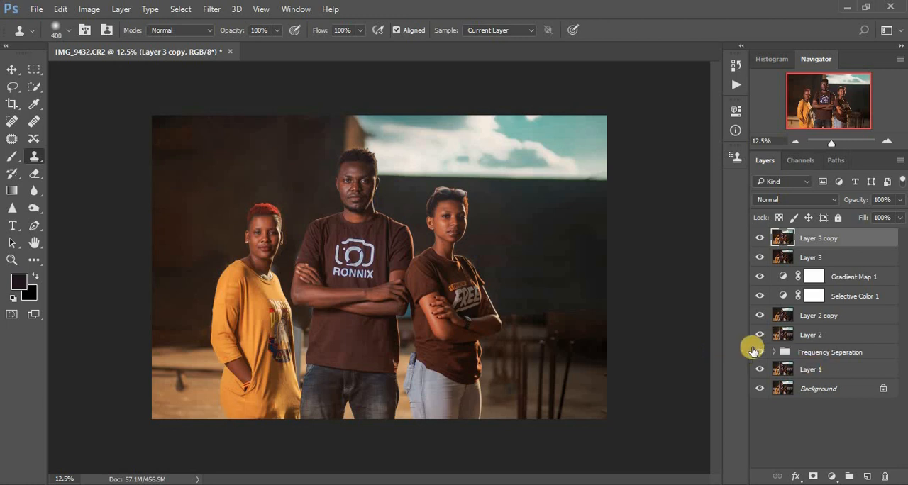
# Group all layers from Layer 3 copy down to the Frequency Separation group
pyautogui.keyDown('shift'); pyautogui.click(846, 356); pyautogui.keyUp('shift')
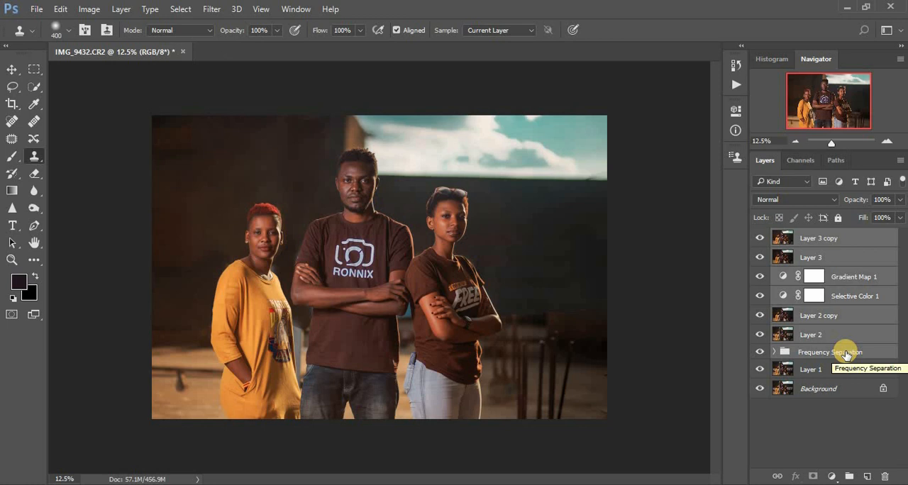
pyautogui.hotkey('ctrl', 'g')
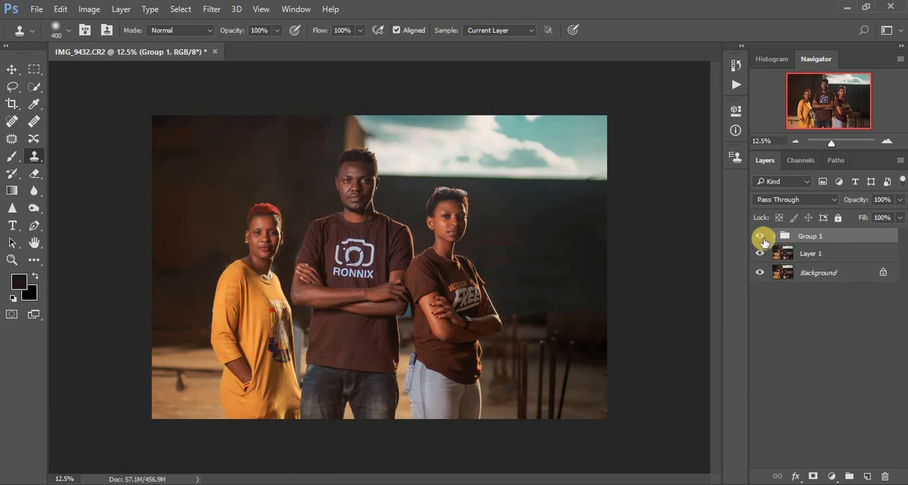
# Compare the whole photo without and with the grouped retouching and toning layers, leaving the group visible
pyautogui.click(760, 236)
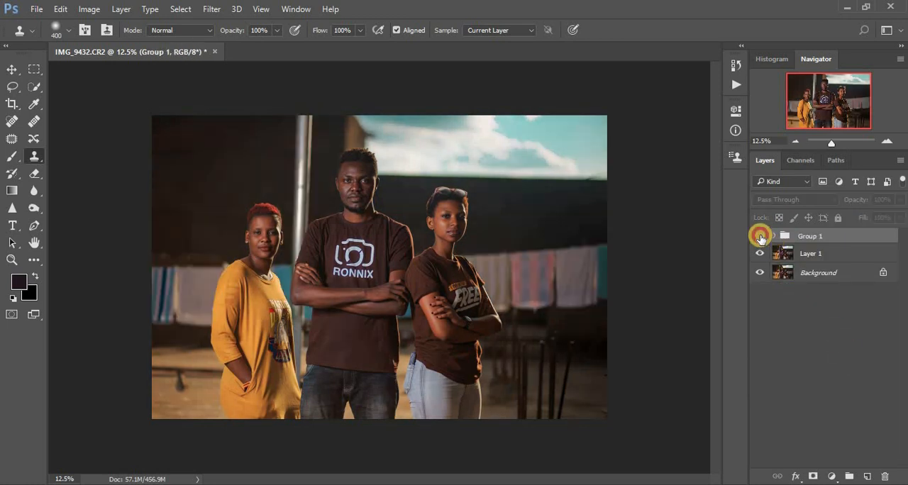
pyautogui.click(759, 237)
pyautogui.click(759, 237)
pyautogui.click(759, 236)
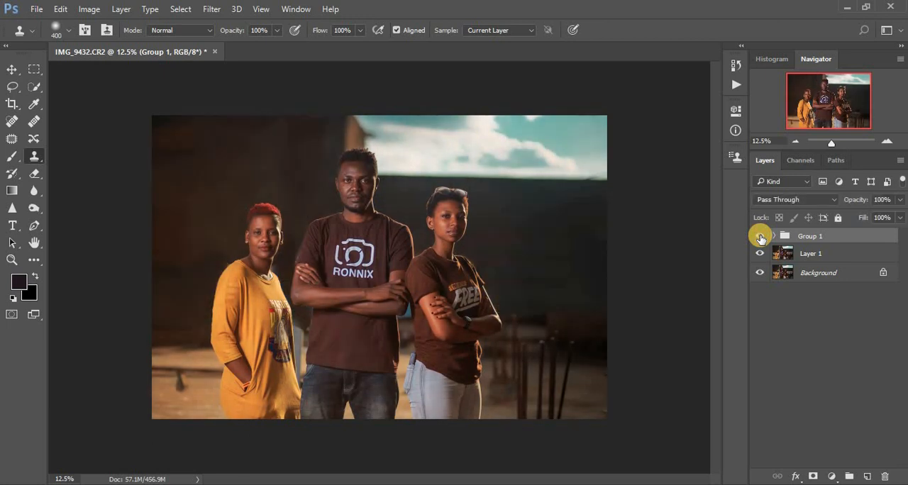
pyautogui.click(760, 237)
pyautogui.click(760, 237)
pyautogui.click(759, 237)
pyautogui.click(759, 237)
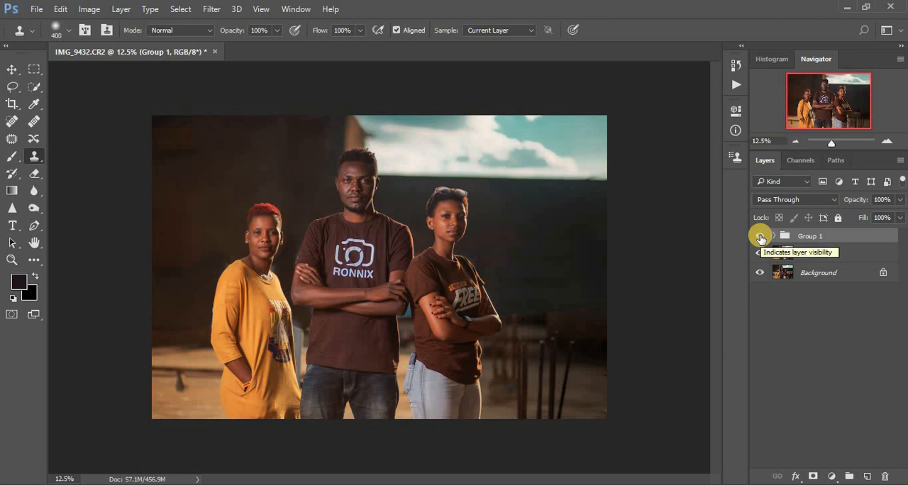
pyautogui.click(760, 237)
pyautogui.click(760, 237)
pyautogui.click(760, 237)
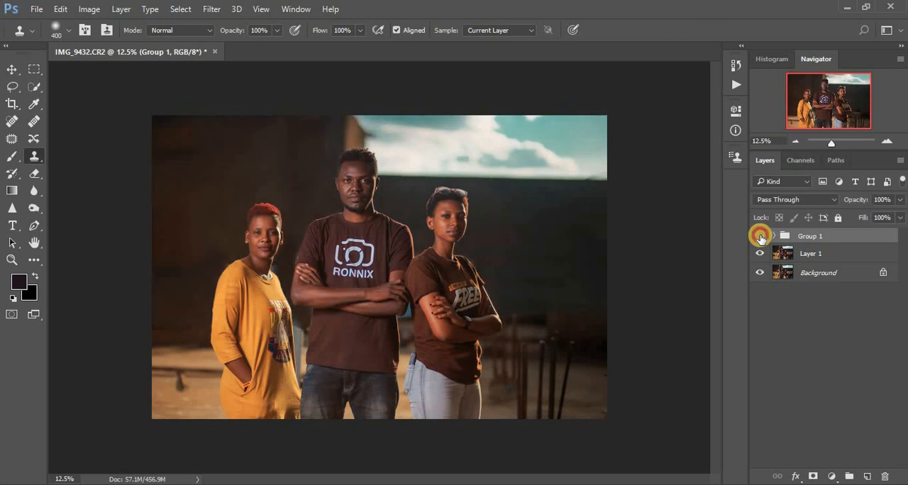
pyautogui.click(759, 237)
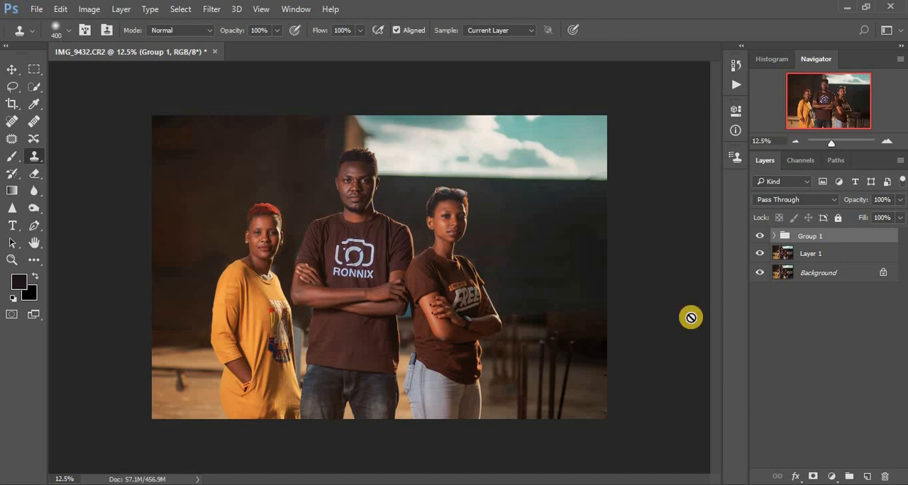
pyautogui.click(761, 236)
pyautogui.click(761, 237)
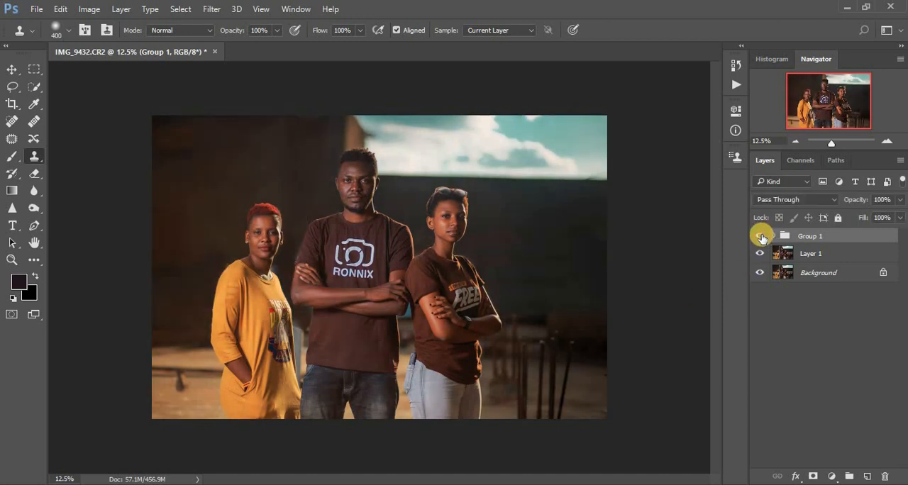